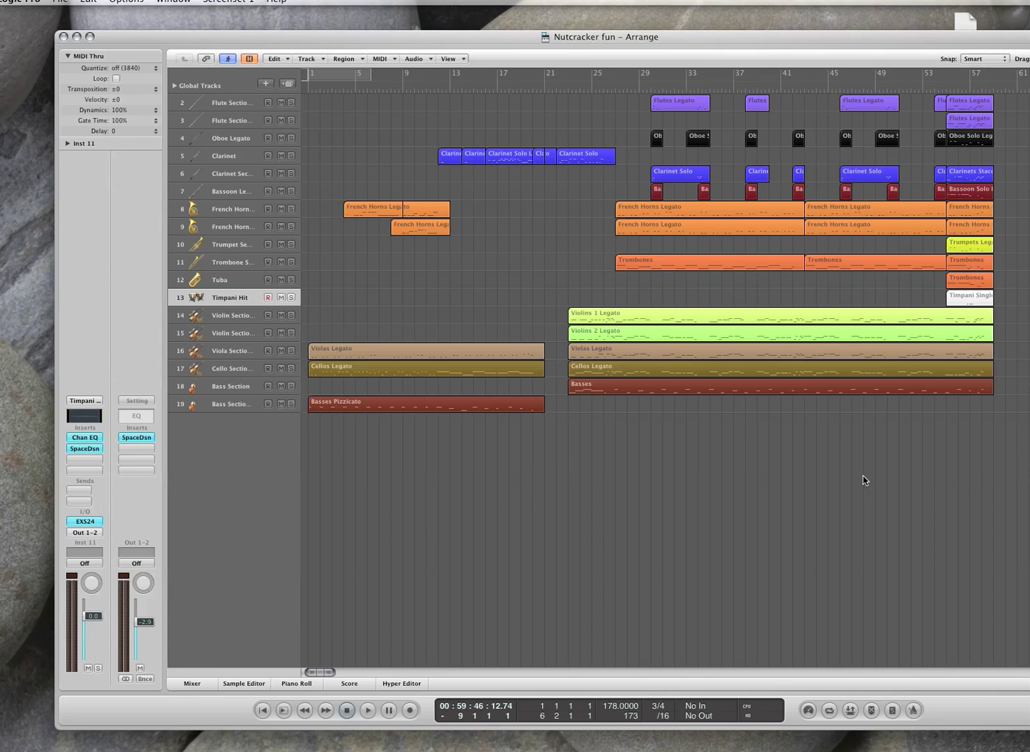
- Enlarge the 'Nutcracker fun' window and play the arrangement from bar 23, stopping near bar 28
{"action": "mouse_move", "coordinate": [455, 37]}
{"action": "left_mouse_down"}
{"action": "mouse_move", "coordinate": [433, 19]}
{"action": "mouse_move", "coordinate": [461, 20]}
{"action": "left_mouse_up"}
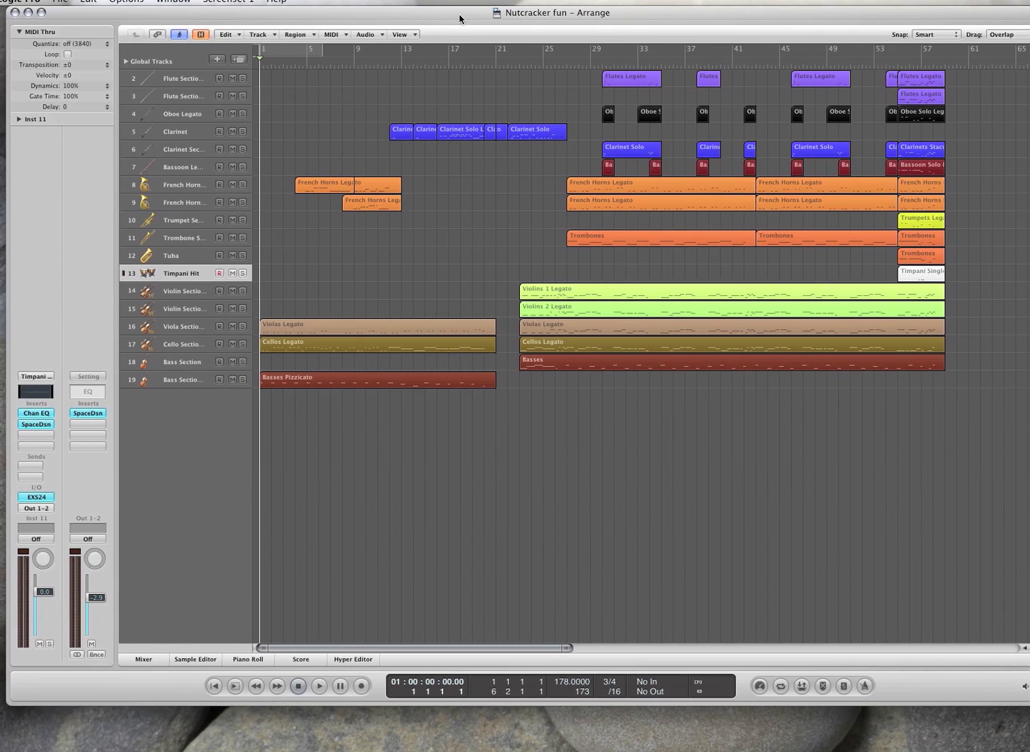
{"action": "left_click", "coordinate": [507, 65]}
{"action": "key", "text": "space"}
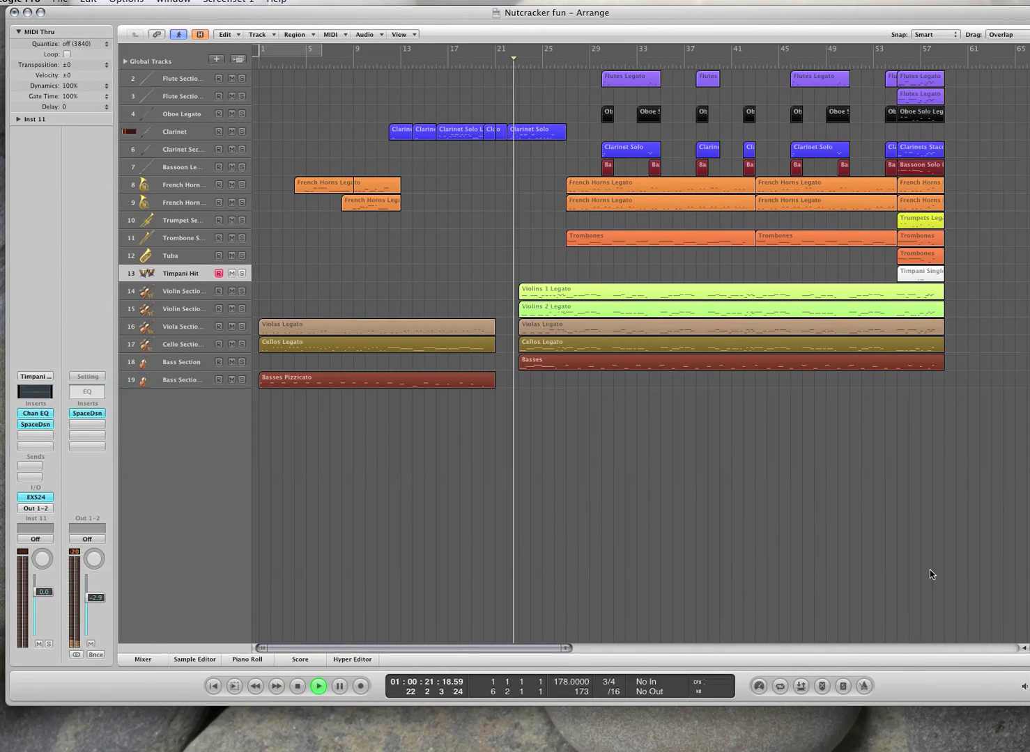
{"action": "left_click", "coordinate": [41, 12]}
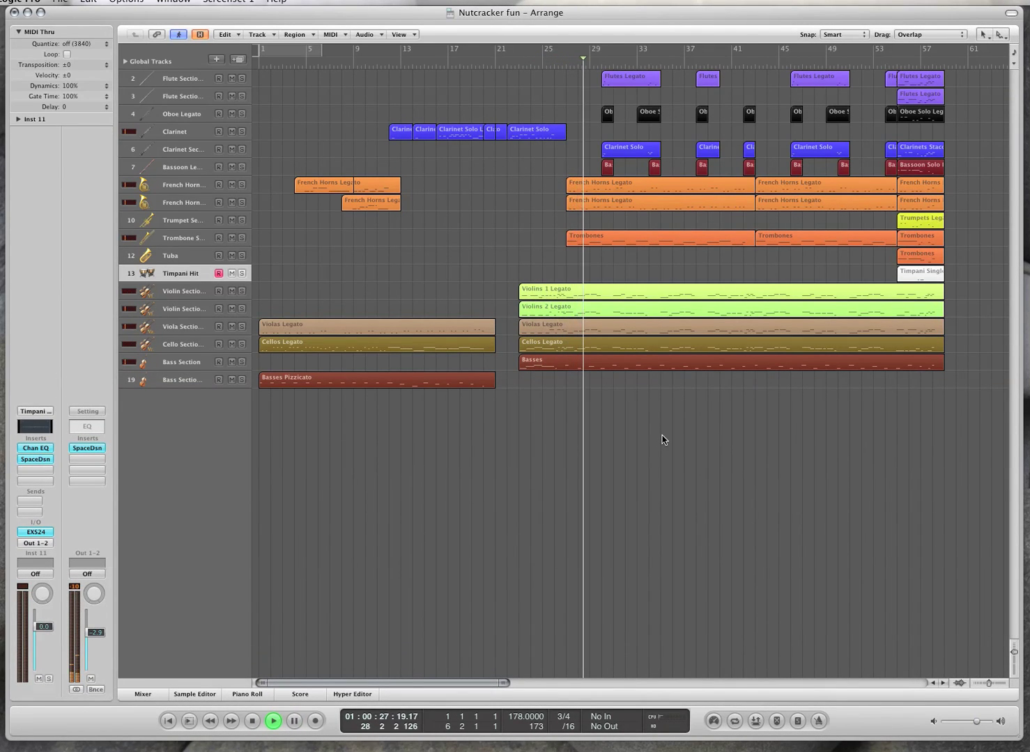
{"action": "key", "text": "space"}
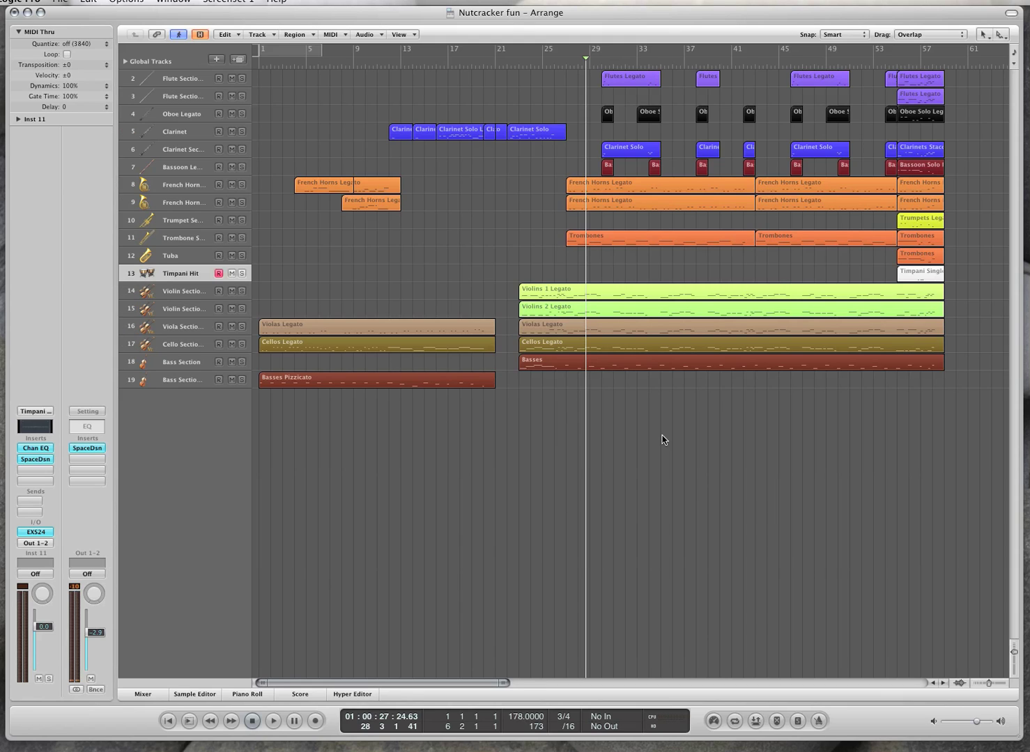
- Raise the Clarinet volume toward +6 dB, audition it, then step through the neighbouring tracks
{"action": "left_click", "coordinate": [179, 133]}
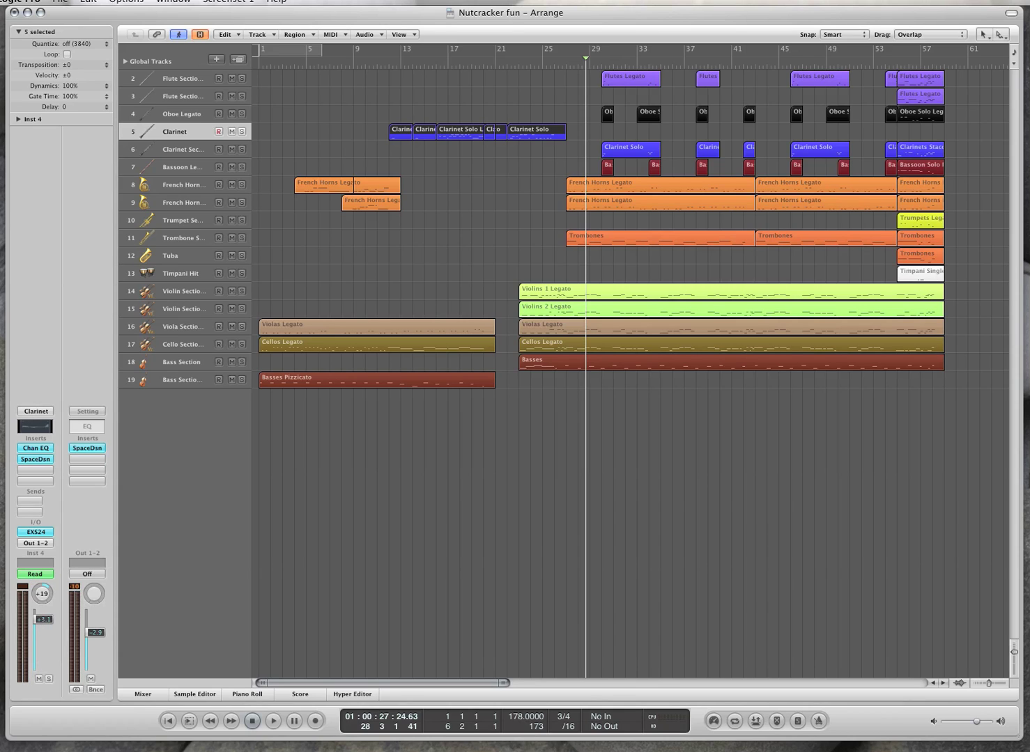
{"action": "left_click_drag", "start_coordinate": [35, 620], "coordinate": [35, 611]}
{"action": "key", "text": "space"}
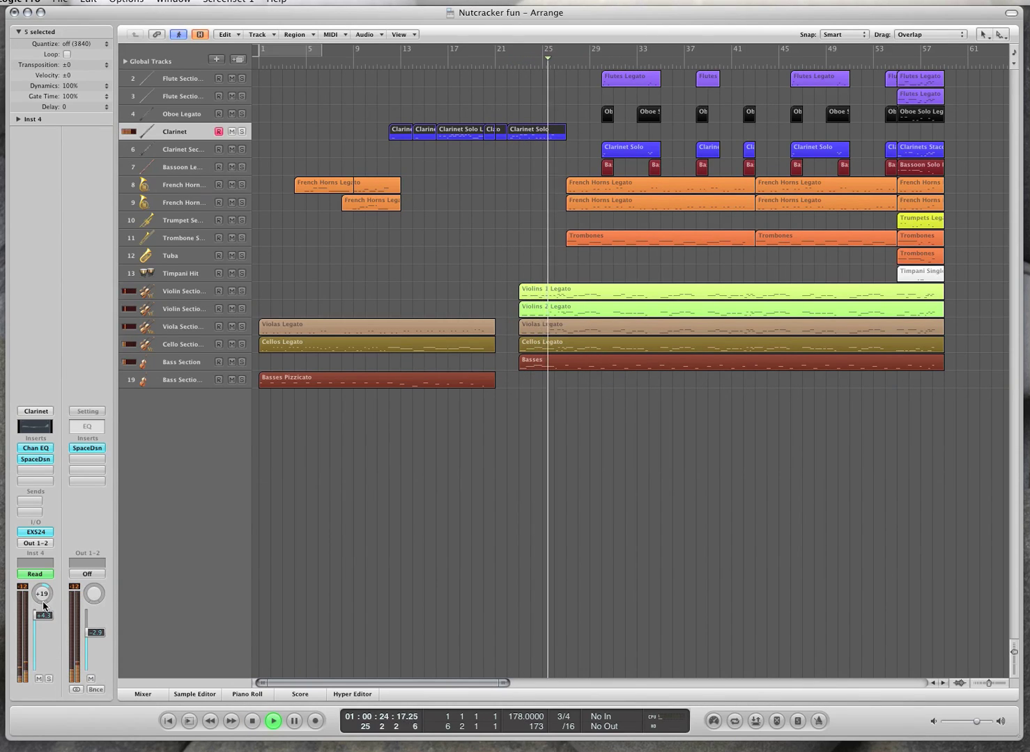
{"action": "key", "text": "space"}
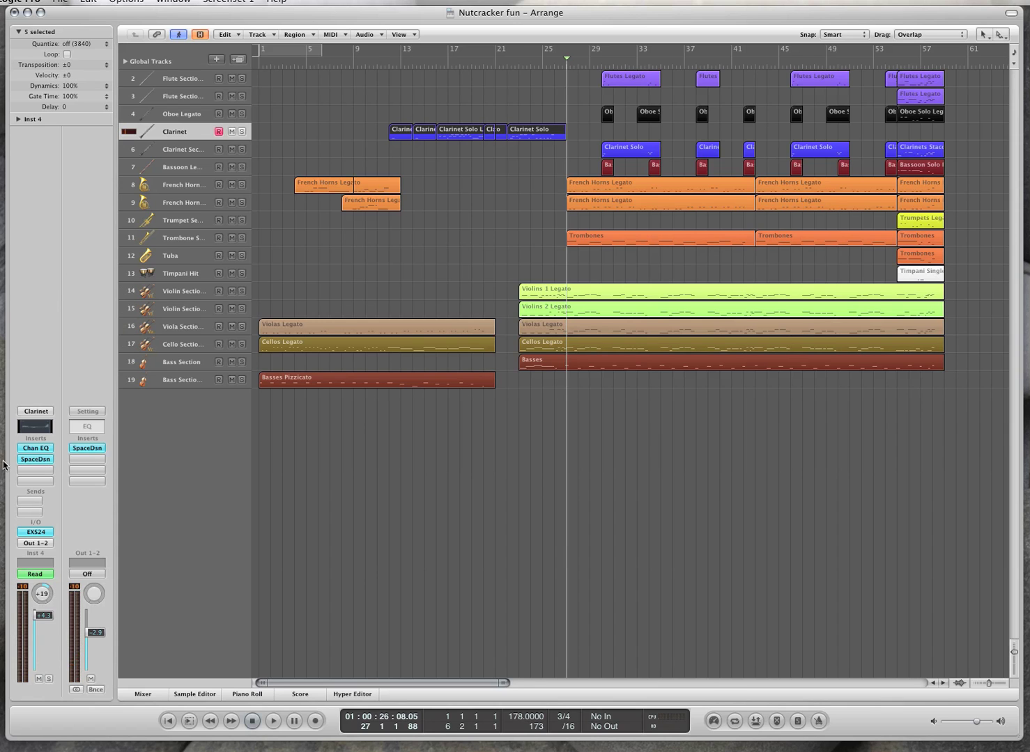
{"action": "key", "text": "Down"}
{"action": "key", "text": "Down"}
{"action": "key", "text": "Down"}
{"action": "key", "text": "Down"}
{"action": "key", "text": "Down"}
{"action": "key", "text": "Down"}
{"action": "key", "text": "Down"}
{"action": "key", "text": "Down"}
{"action": "key", "text": "Down"}
{"action": "key", "text": "Down"}
{"action": "key", "text": "Down"}
{"action": "key", "text": "Down"}
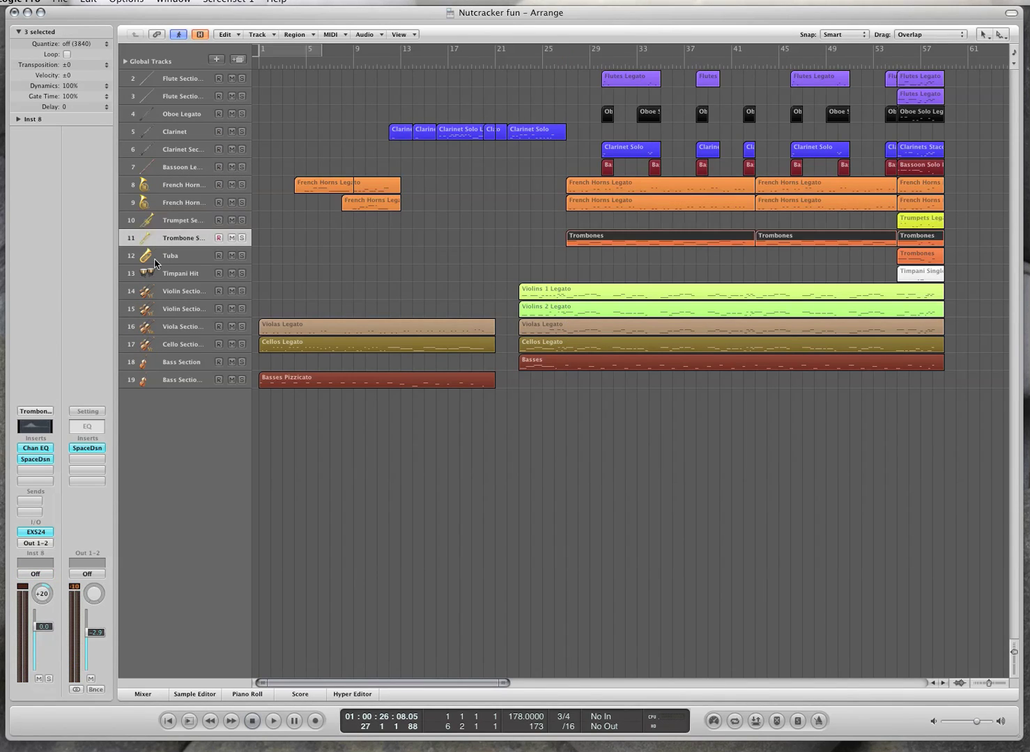
{"action": "key", "text": "Up"}
{"action": "key", "text": "Up"}
{"action": "key", "text": "Up"}
{"action": "key", "text": "Up"}
{"action": "key", "text": "Up"}
{"action": "key", "text": "Up"}
{"action": "key", "text": "Up"}
{"action": "key", "text": "Up"}
{"action": "key", "text": "Up"}
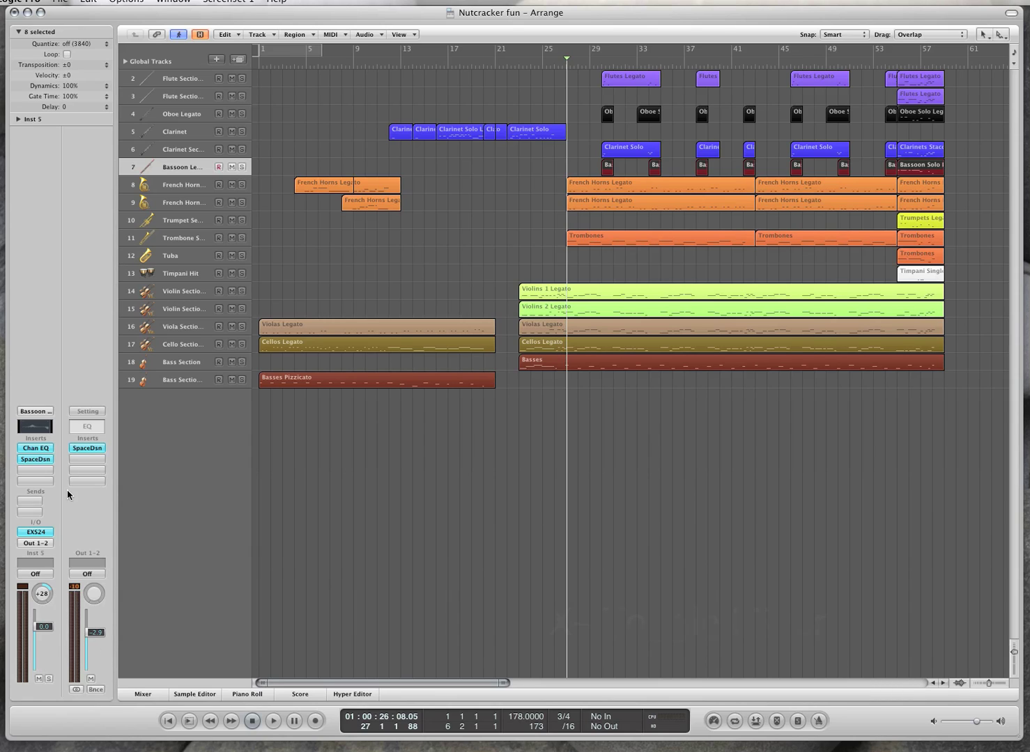
- Show the Mixer below the arrangement and step through the channels
{"action": "key", "text": "x"}
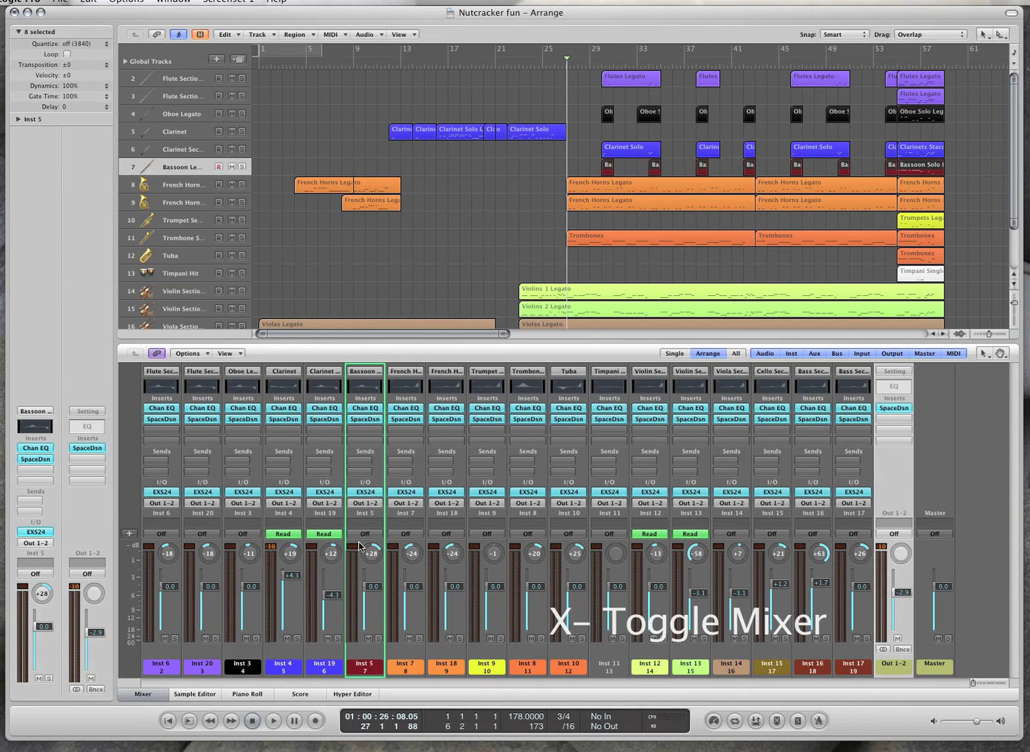
{"action": "key", "text": "Up"}
{"action": "key", "text": "Up"}
{"action": "key", "text": "Up"}
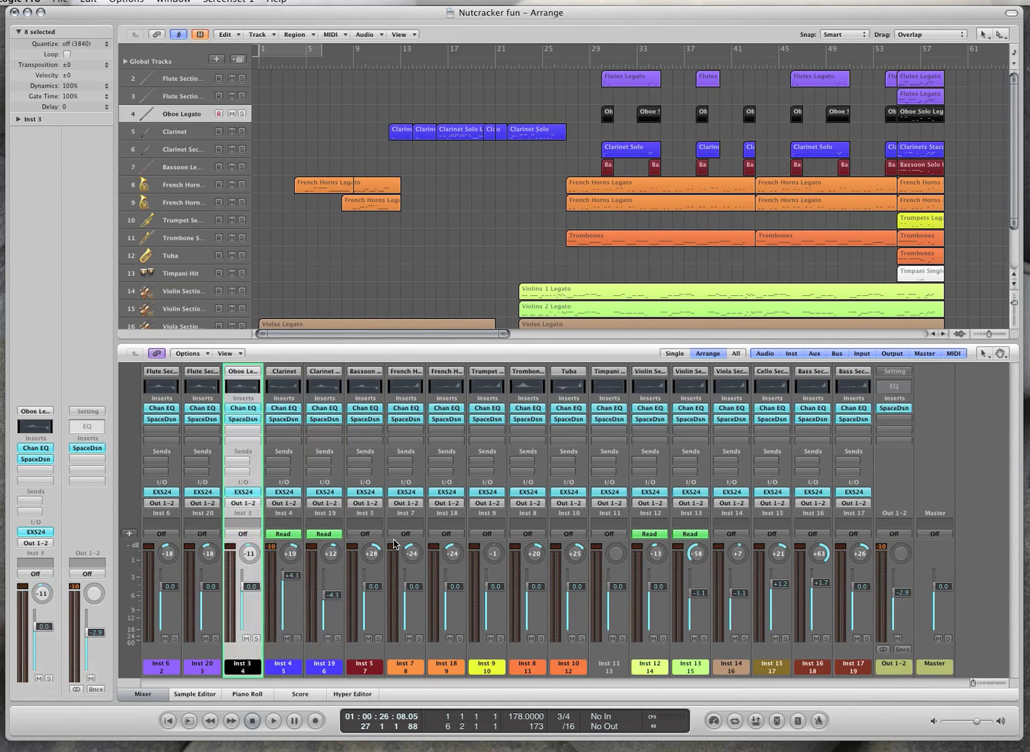
{"action": "key", "text": "Down"}
{"action": "key", "text": "Down"}
{"action": "key", "text": "Down"}
{"action": "key", "text": "Down"}
{"action": "key", "text": "Down"}
{"action": "key", "text": "Down"}
{"action": "key", "text": "Down"}
{"action": "key", "text": "Down"}
{"action": "key", "text": "Down"}
{"action": "key", "text": "Down"}
{"action": "key", "text": "Down"}
{"action": "key", "text": "Down"}
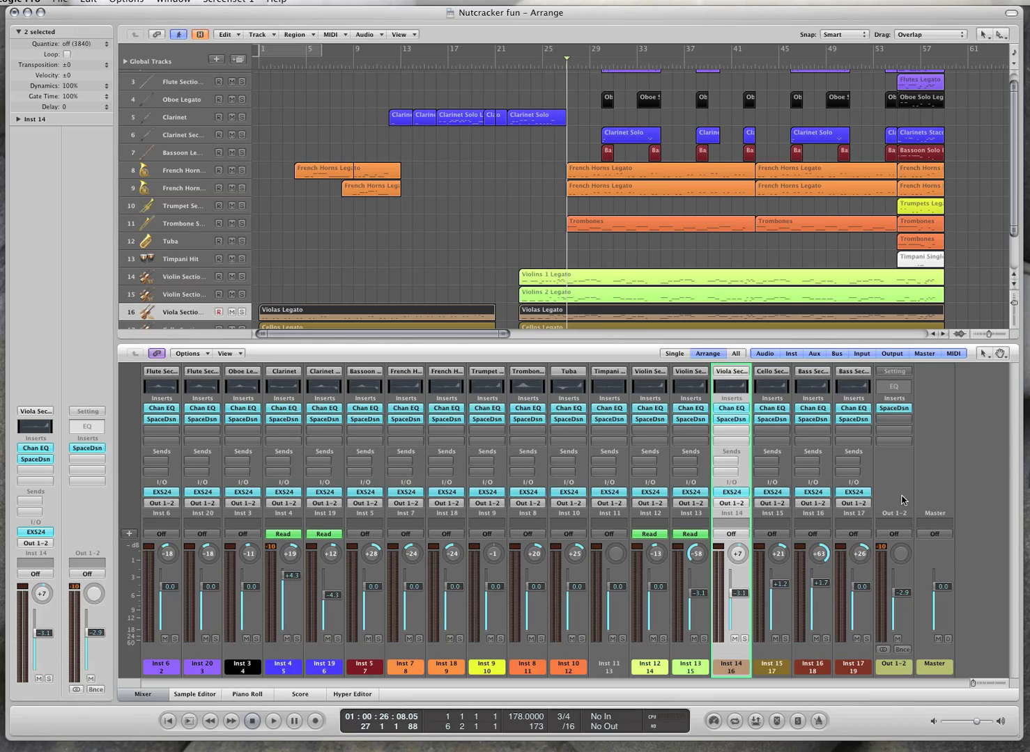
- Select the Out 1-2 channel and the Tuba track, then play the passage around bars 22–27
{"action": "left_click", "coordinate": [900, 498]}
{"action": "left_click", "coordinate": [162, 241]}
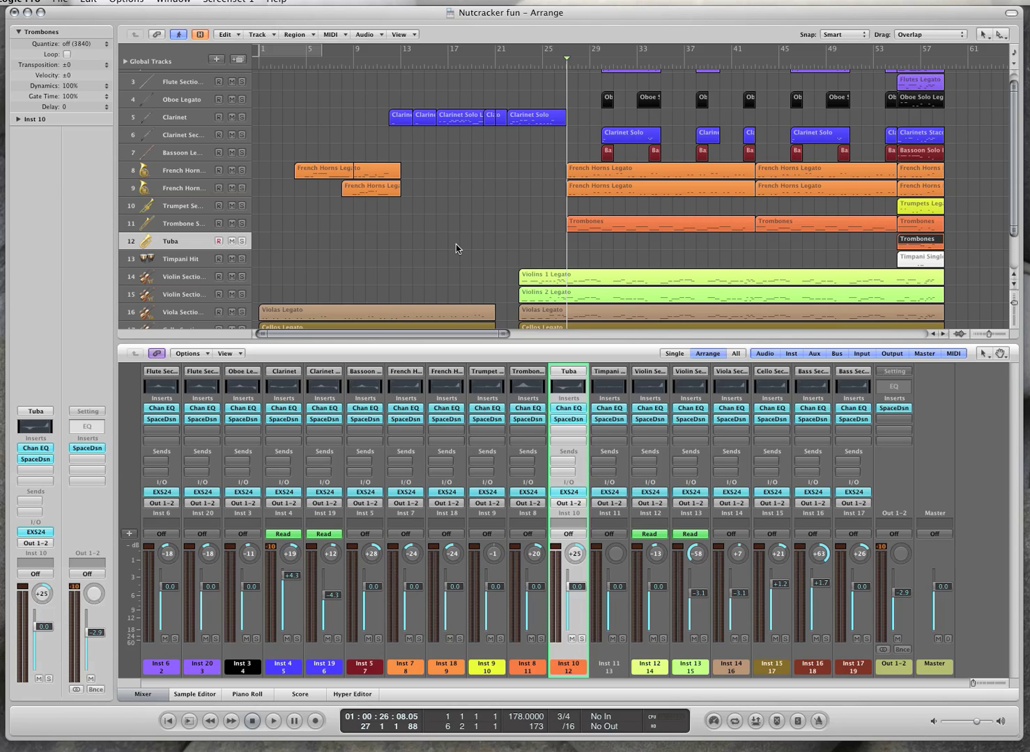
{"action": "scroll", "coordinate": [455, 244], "scroll_direction": "down", "scroll_amount": 4}
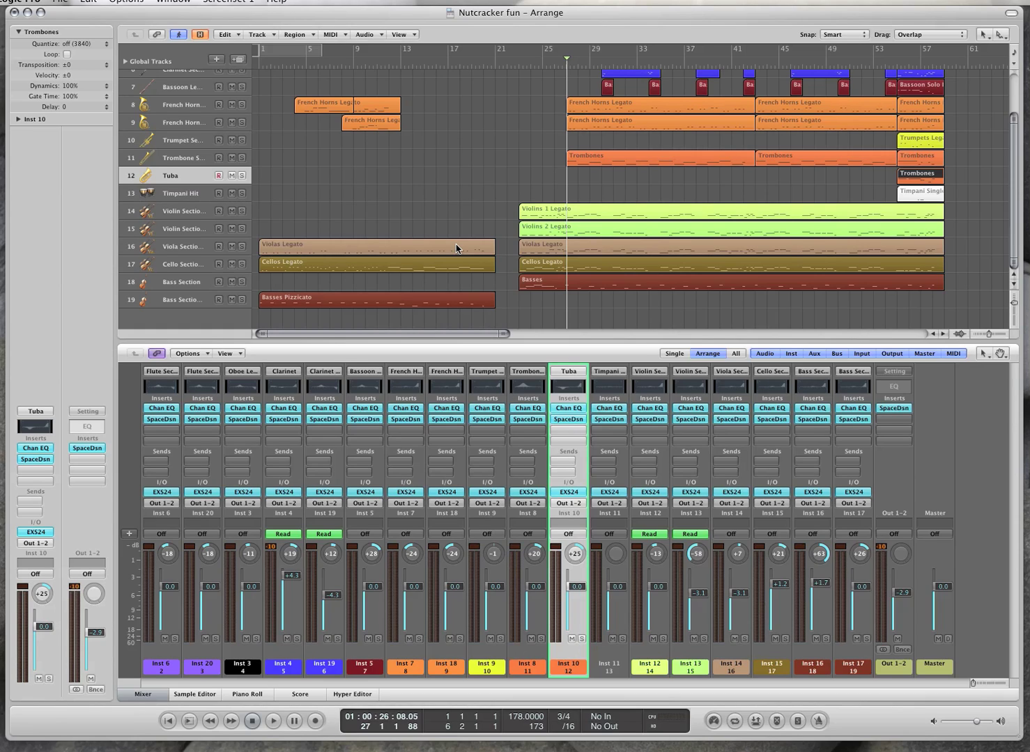
{"action": "key", "text": "space"}
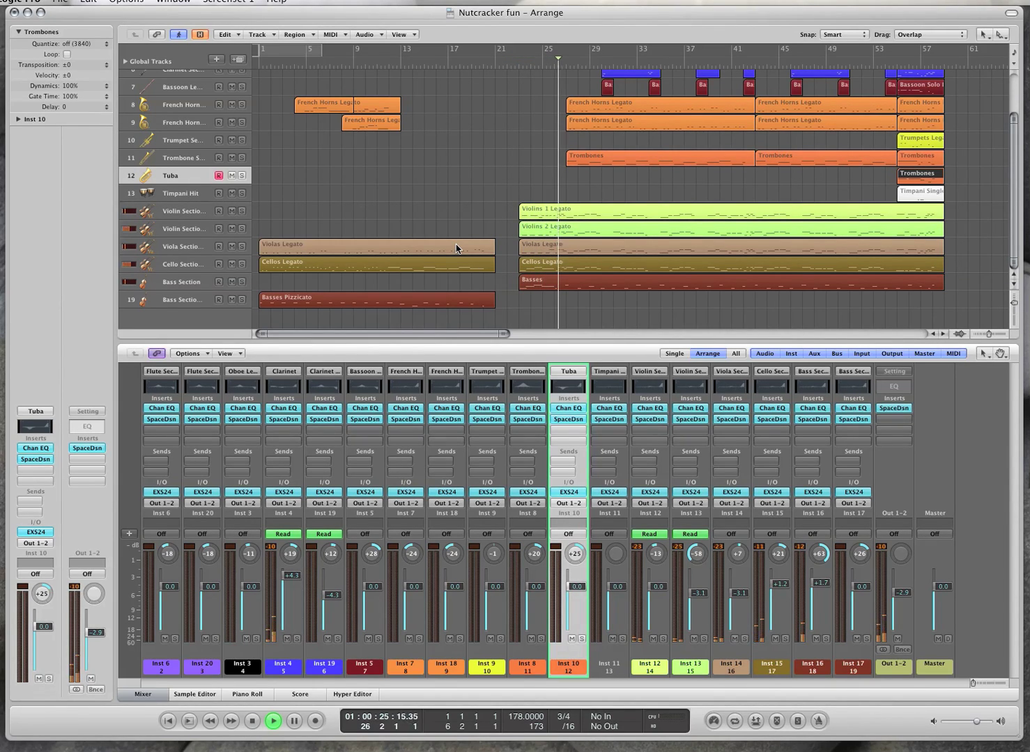
{"action": "key", "text": "space"}
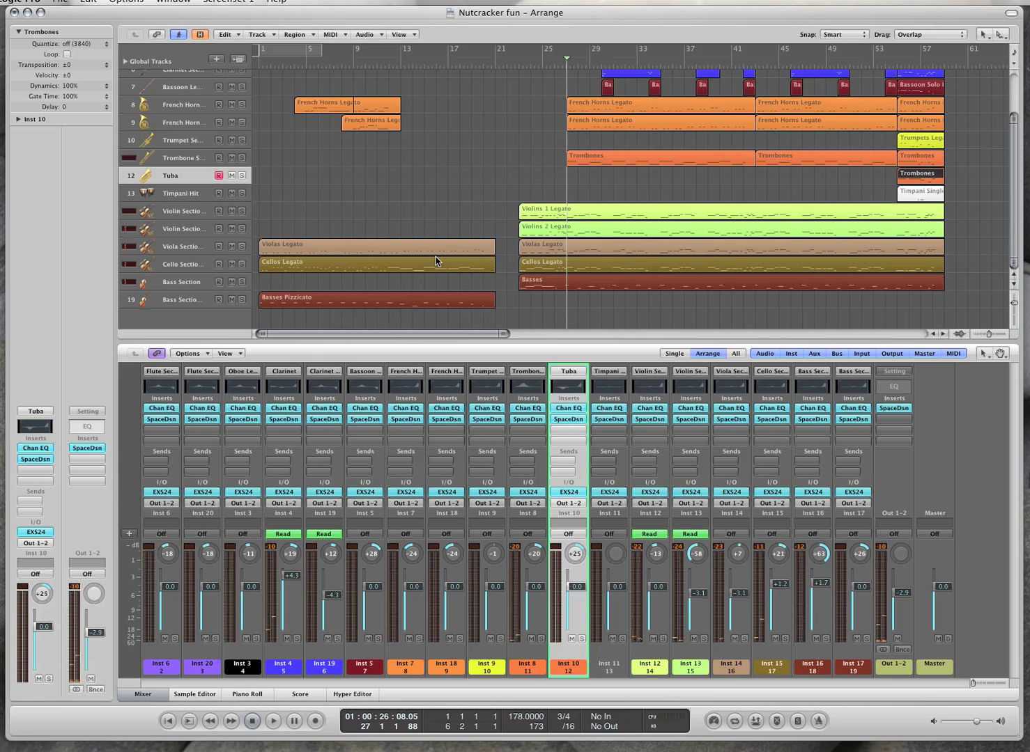
- Hide the mixer, show volume automation, and set the Cello Section track to Read
{"action": "key", "text": "x"}
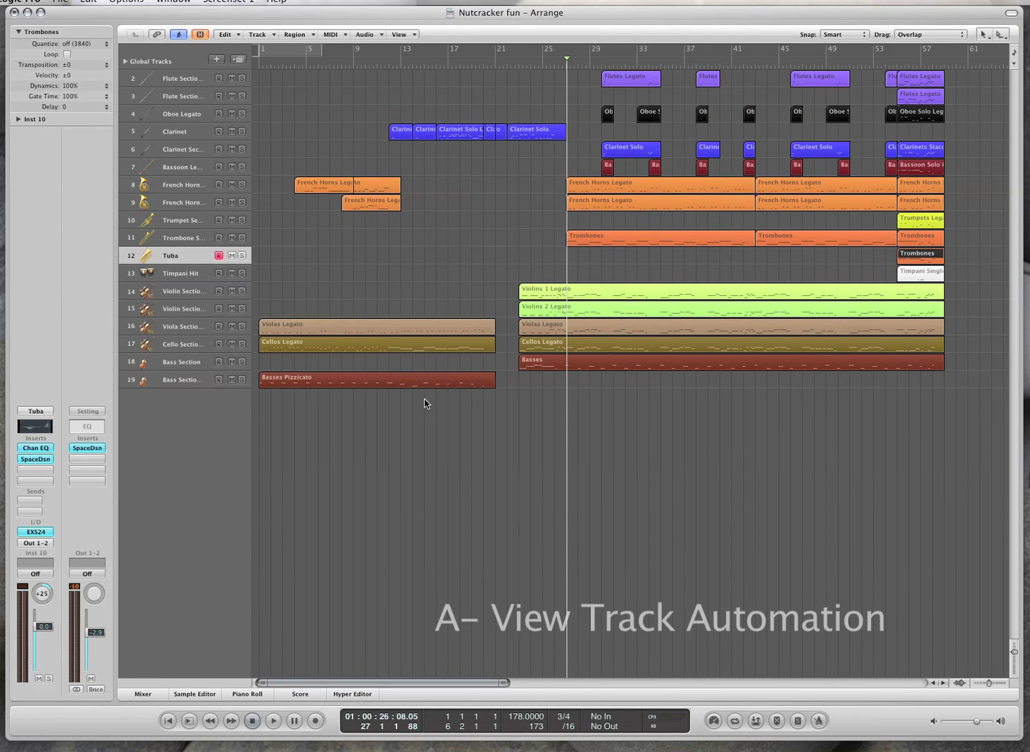
{"action": "key", "text": "a"}
{"action": "scroll", "coordinate": [424, 403], "scroll_direction": "up", "scroll_amount": 5}
{"action": "scroll", "coordinate": [425, 403], "scroll_direction": "down", "scroll_amount": 8}
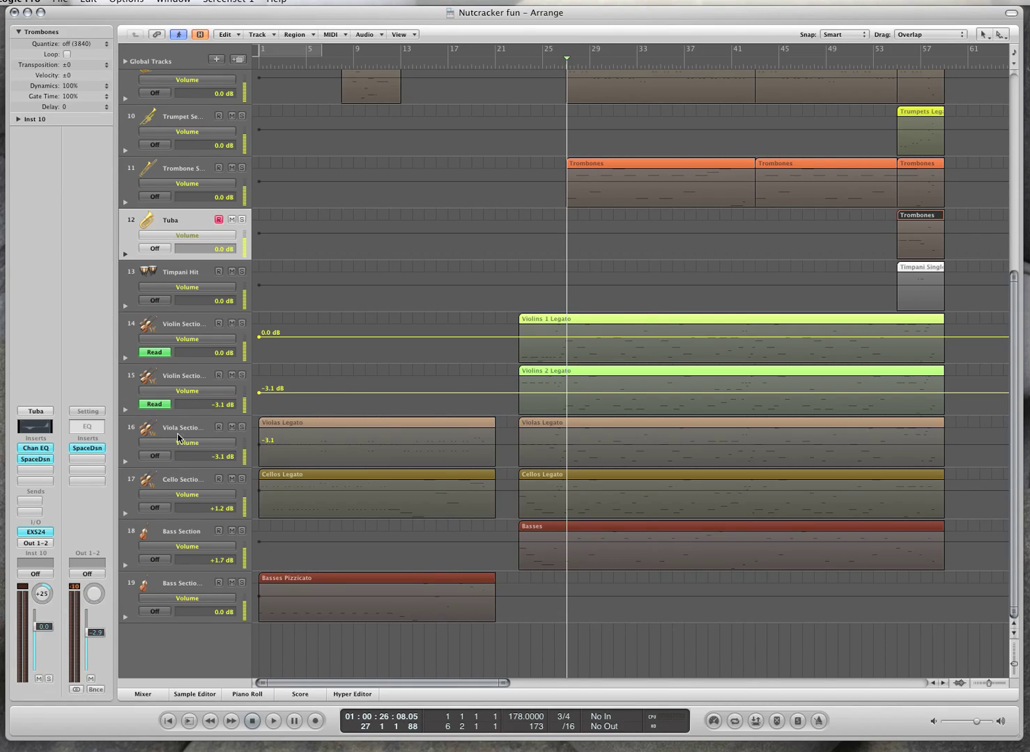
{"action": "left_click", "coordinate": [178, 492]}
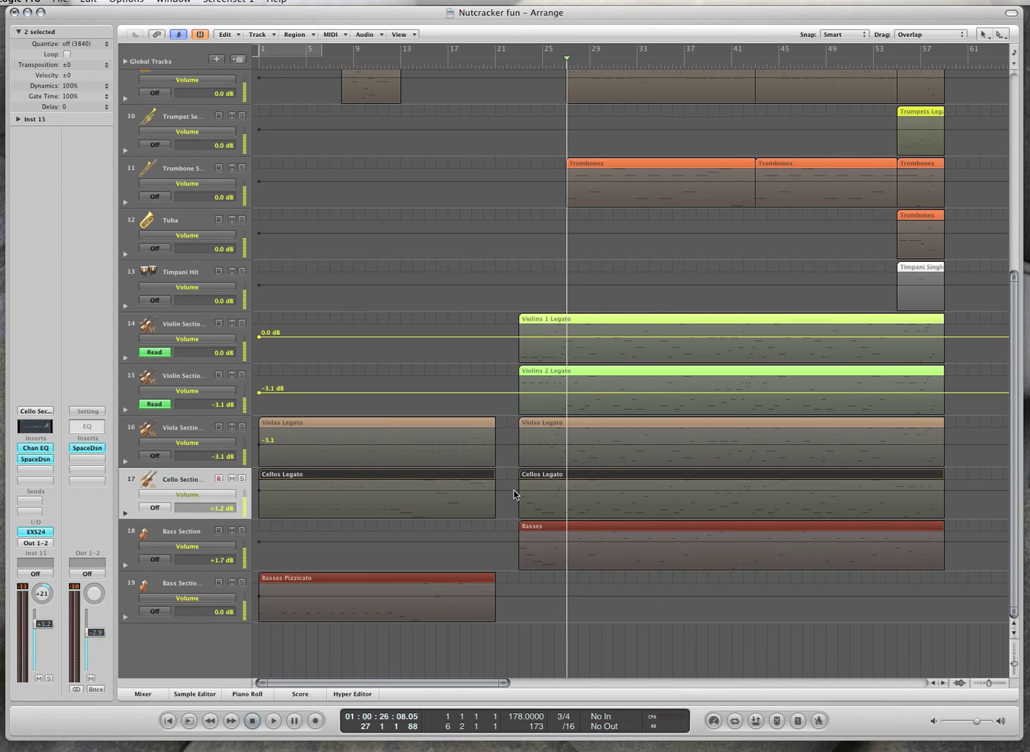
{"action": "key", "text": "ctrl+super+o"}
- Add Cello volume nodes around bars 22–25, pull the section down to -6.1 dB, and audition it
{"action": "left_click", "coordinate": [508, 491]}
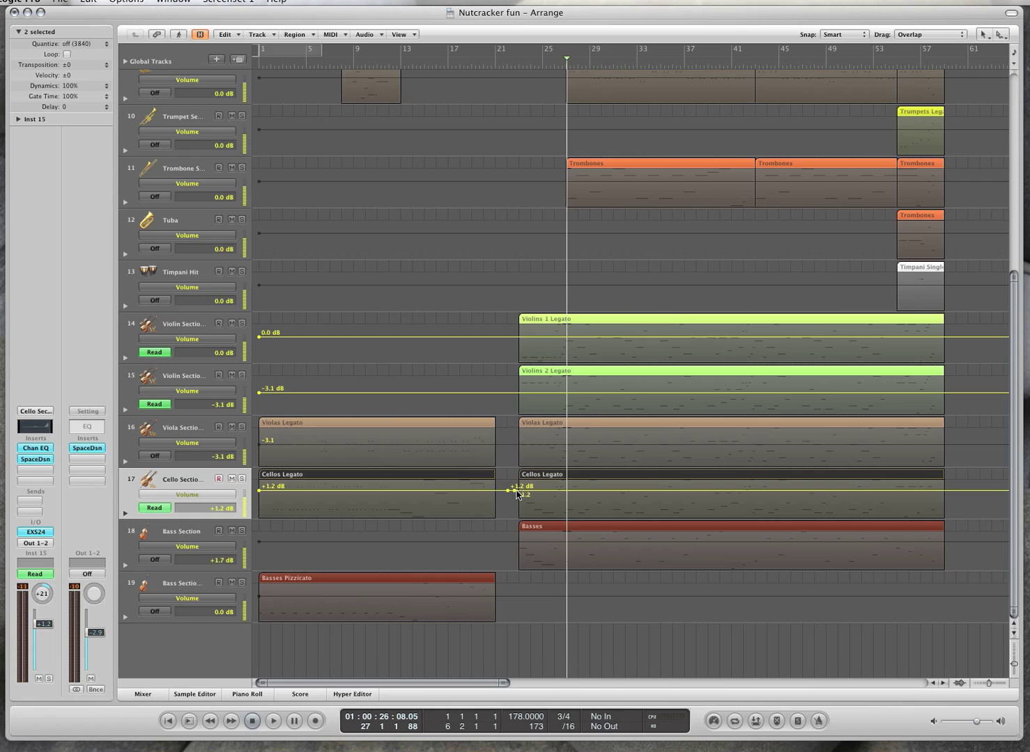
{"action": "left_click", "coordinate": [552, 491]}
{"action": "left_click", "coordinate": [555, 491]}
{"action": "left_click_drag", "start_coordinate": [546, 496], "coordinate": [545, 501]}
{"action": "key", "text": "space"}
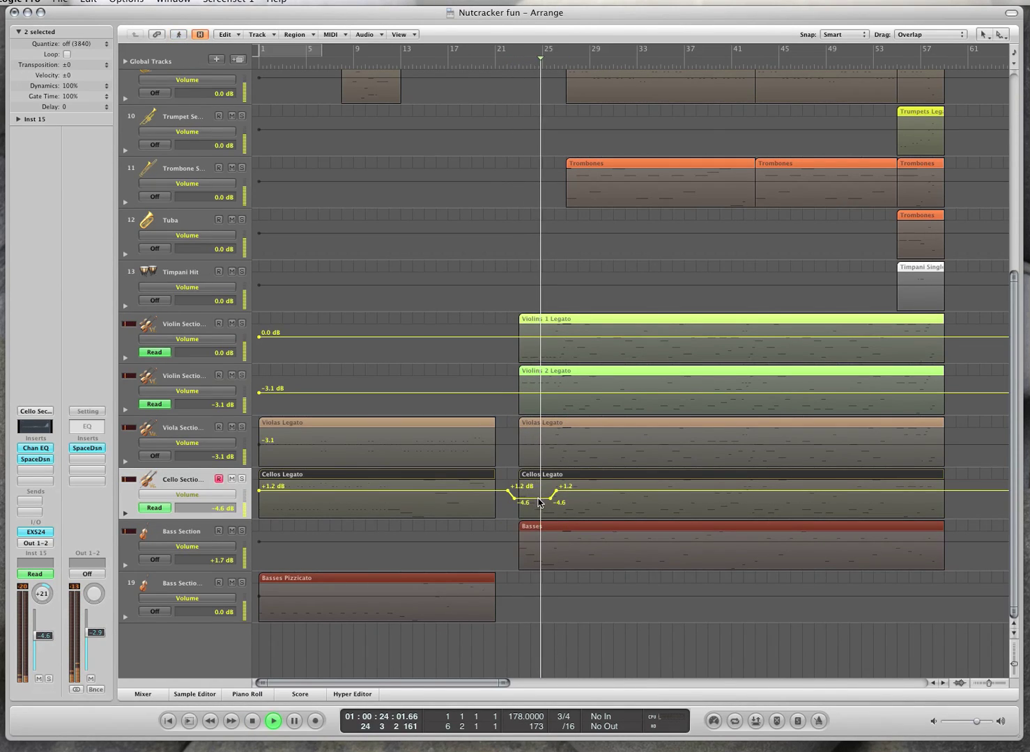
{"action": "left_click_drag", "start_coordinate": [541, 501], "coordinate": [538, 503]}
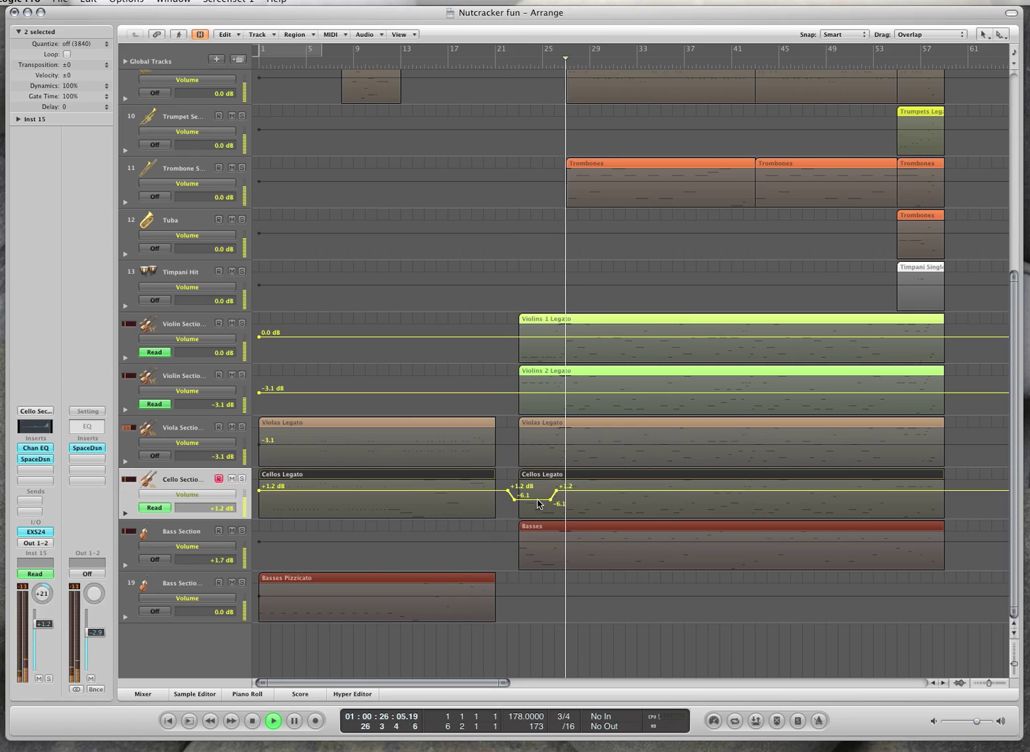
{"action": "key", "text": "space"}
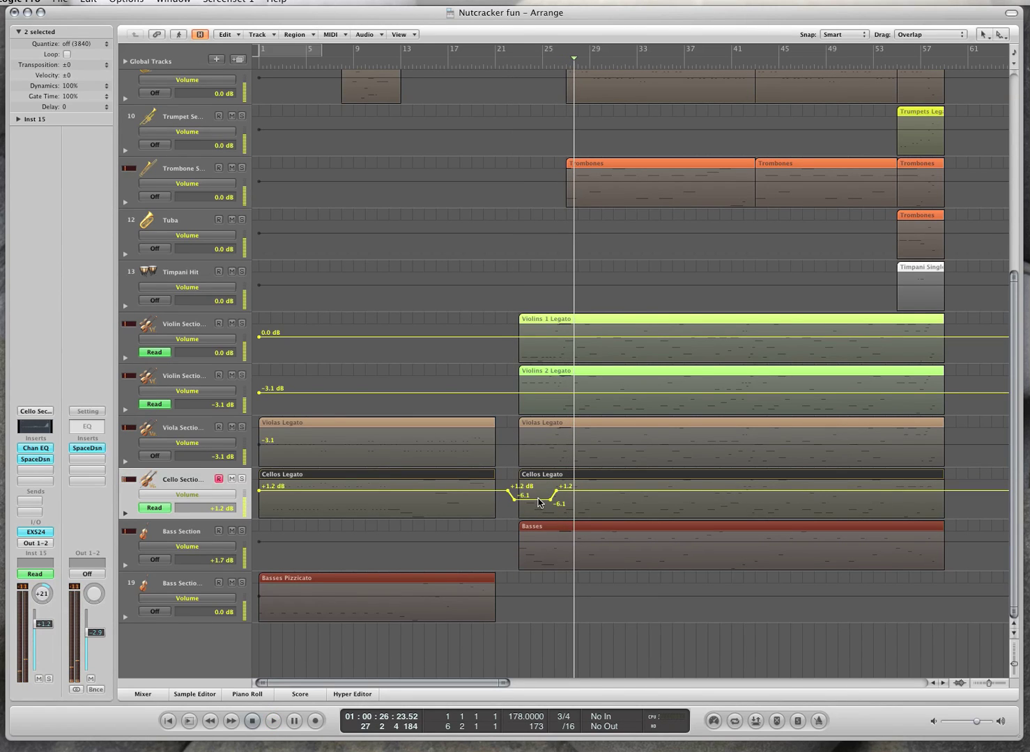
{"action": "key", "text": "a"}
{"action": "left_click", "coordinate": [452, 270]}
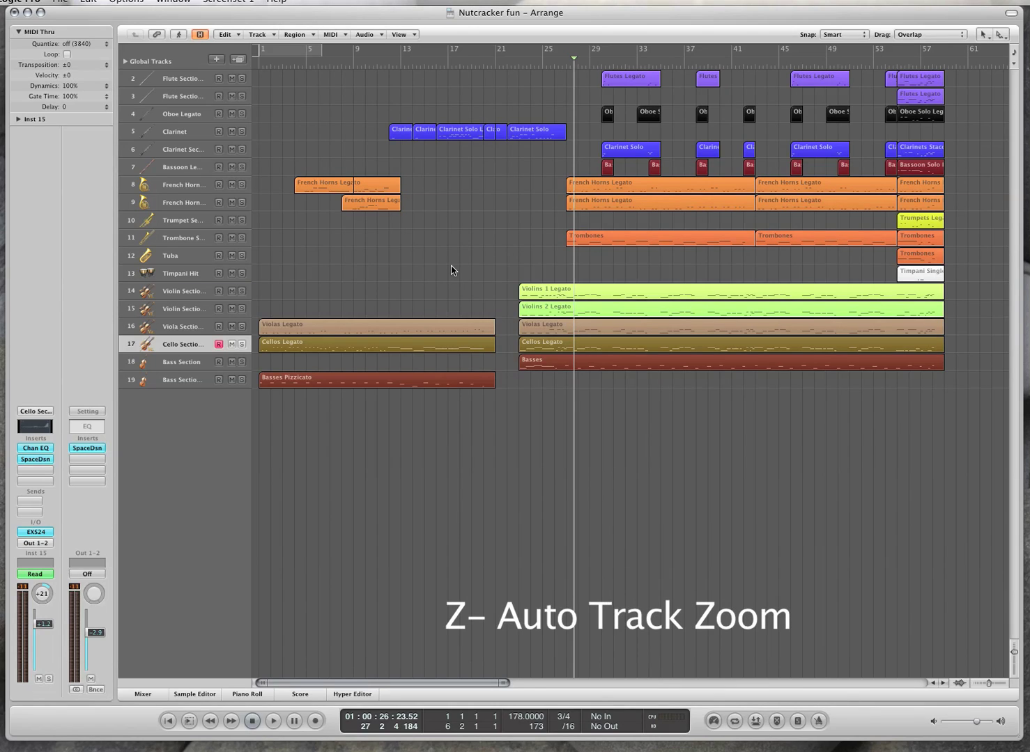
- Zoom the timeline in around the playhead, hide automation, and select the Violins 1 Legato region
{"action": "key", "text": "z"}
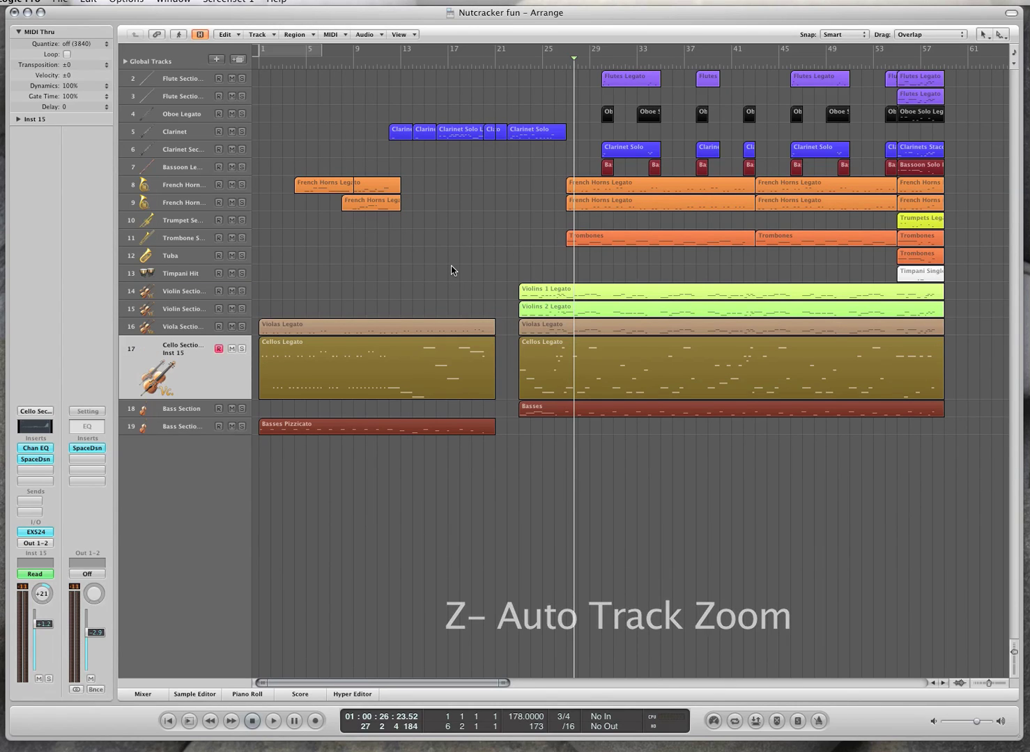
{"action": "key", "text": "z"}
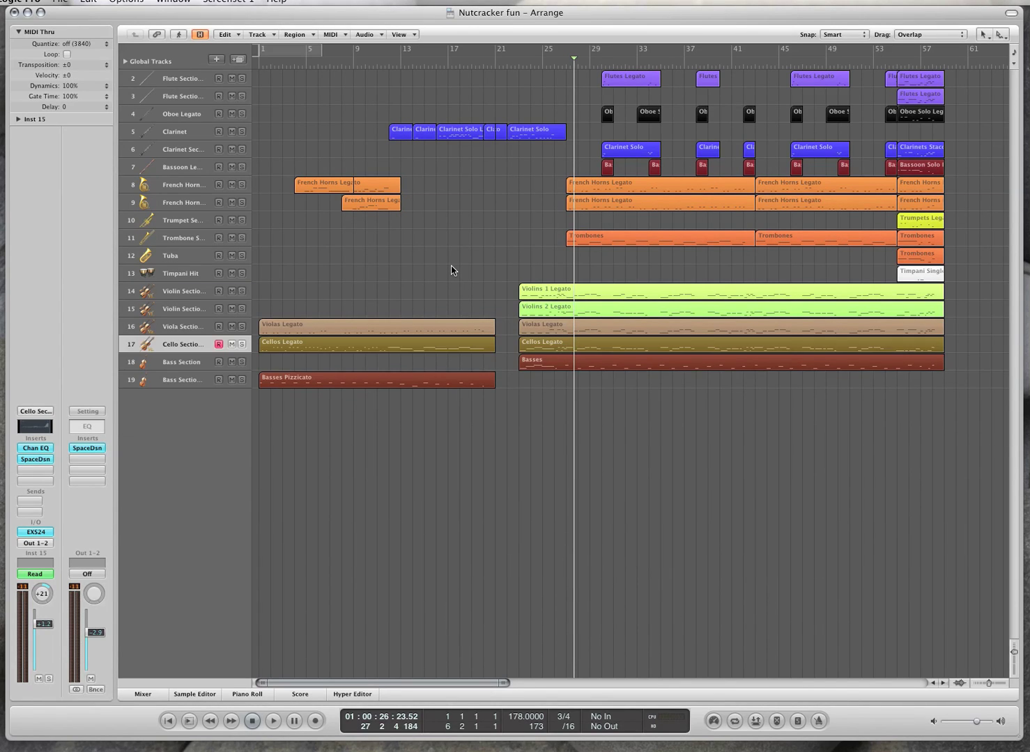
{"action": "key", "text": "a"}
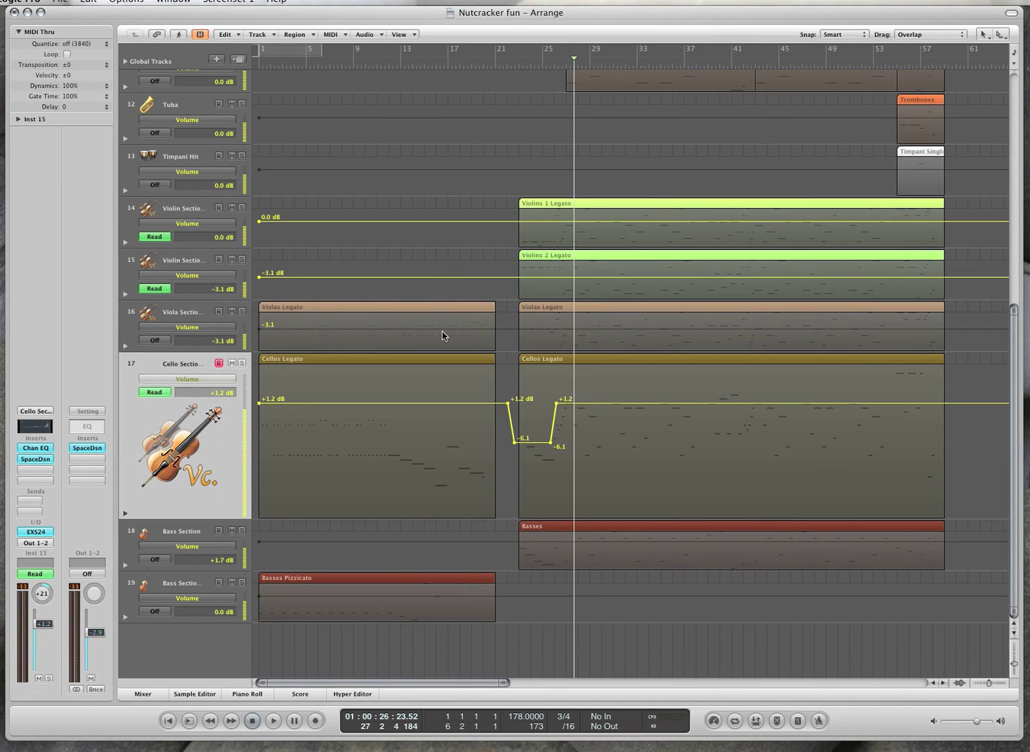
{"action": "key", "text": "ctrl+Right"}
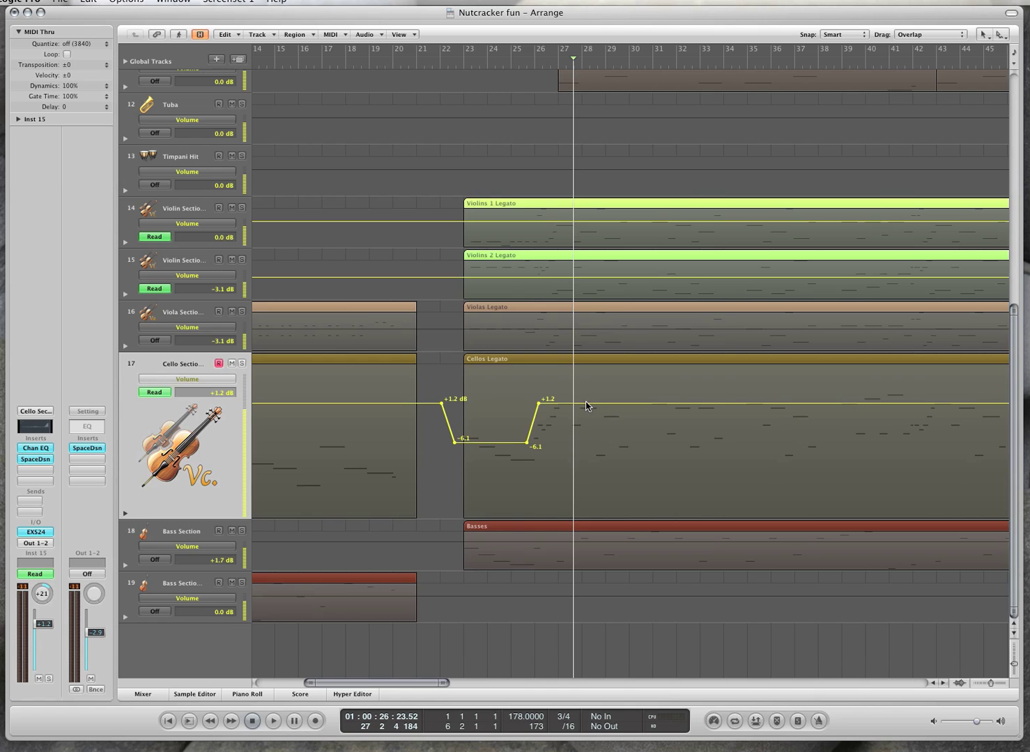
{"action": "key", "text": "a"}
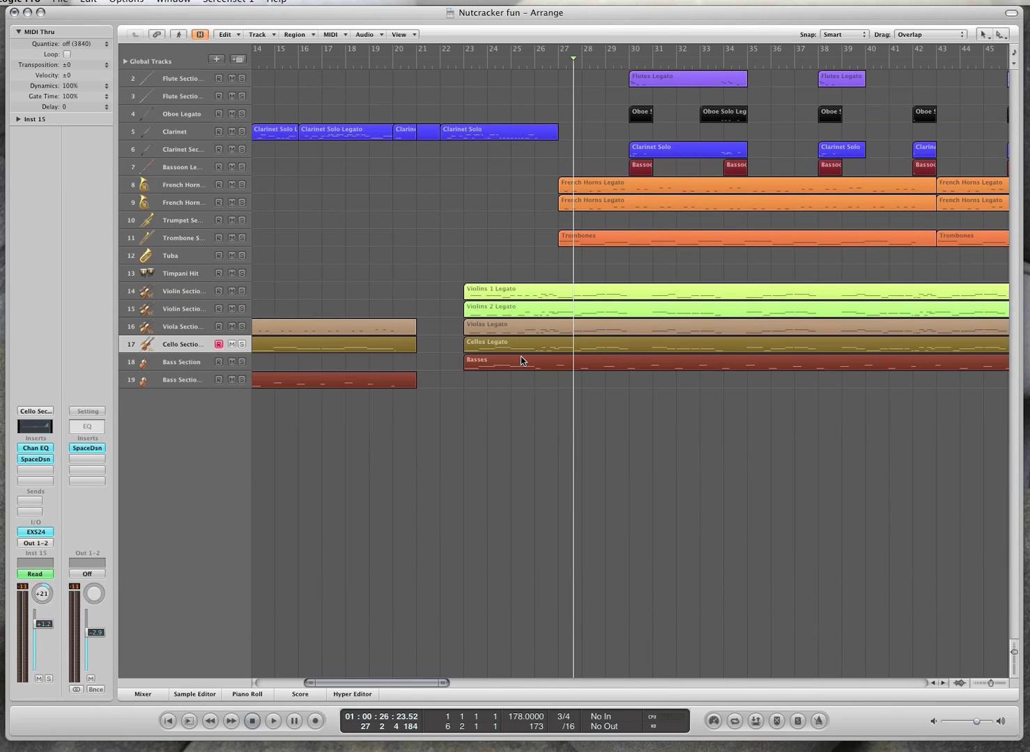
{"action": "left_click", "coordinate": [466, 296]}
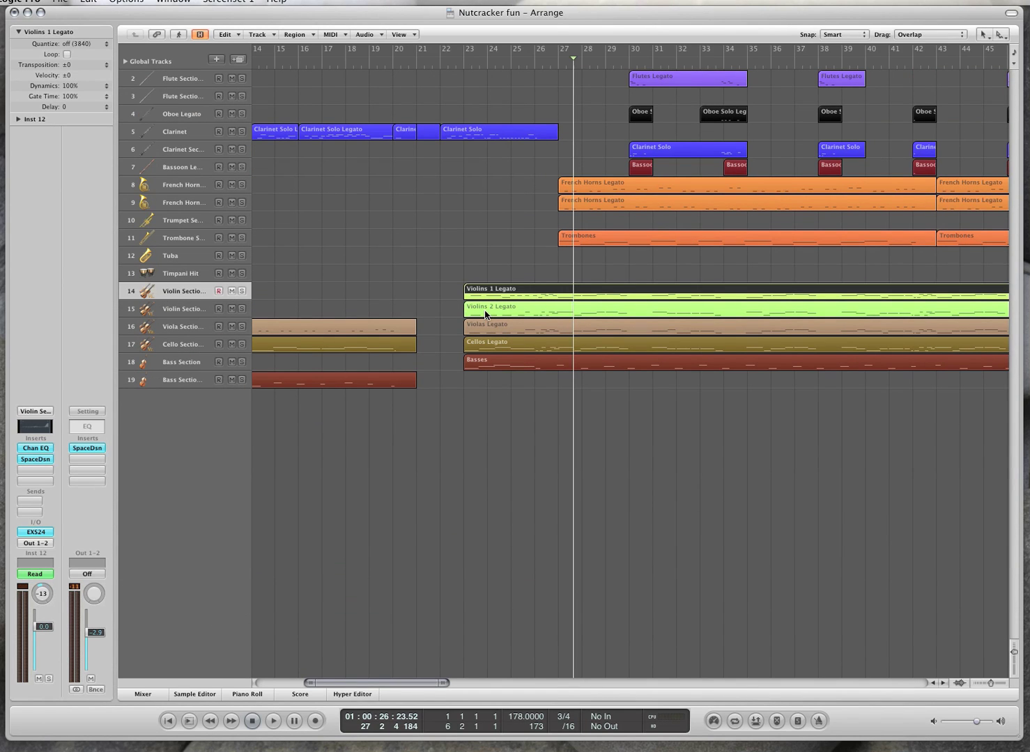
- Solo the Violins 1 region, show its enlarged volume automation, and play to bar 27
{"action": "key", "text": "s"}
{"action": "key", "text": "a"}
{"action": "key", "text": "ctrl+z"}
{"action": "key", "text": "space"}
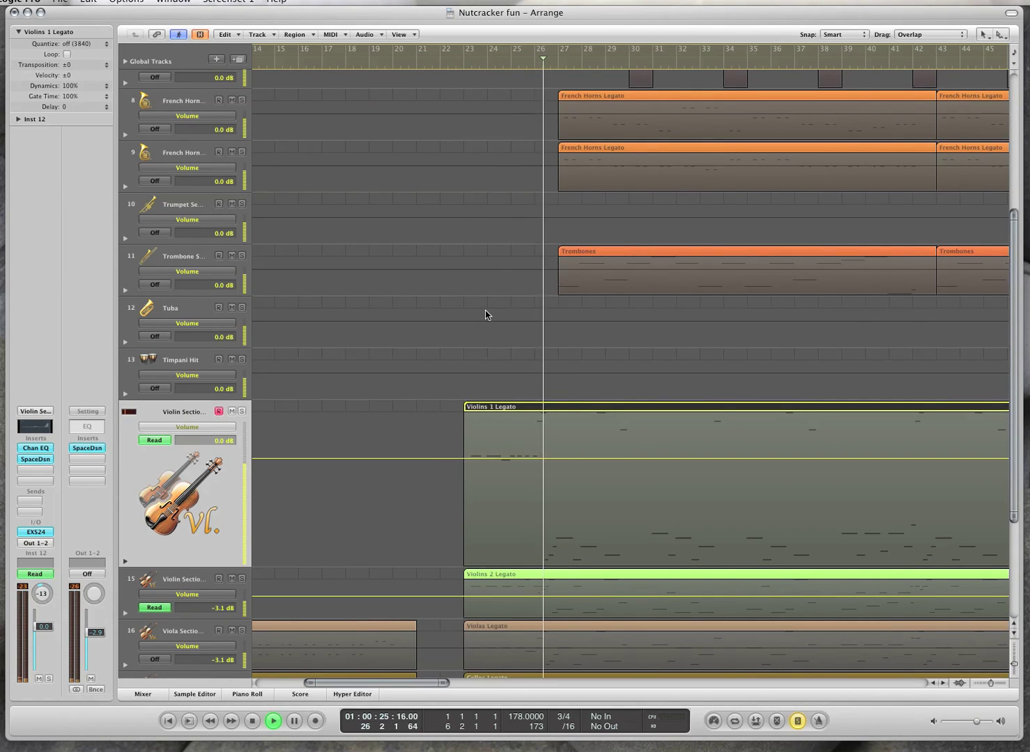
{"action": "key", "text": "space"}
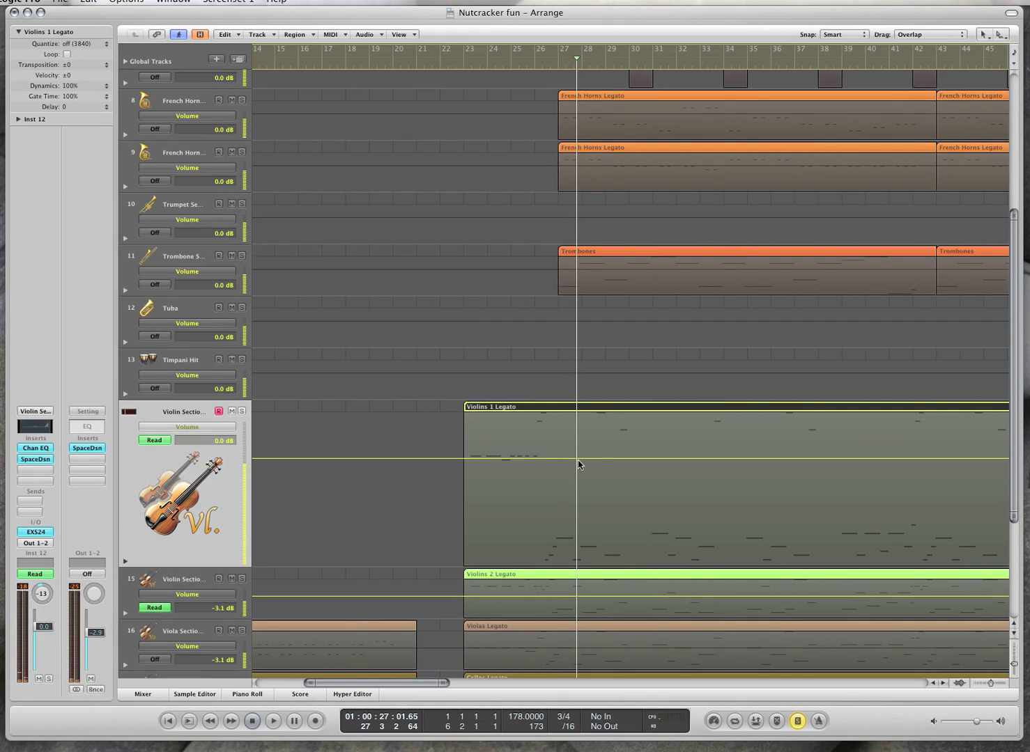
- Try volume points at 0.0, +4.3, -8.8, -27.9 and +4.6 dB, audition, then undo them
{"action": "left_click", "coordinate": [560, 459]}
{"action": "left_click", "coordinate": [576, 428]}
{"action": "left_click", "coordinate": [600, 500]}
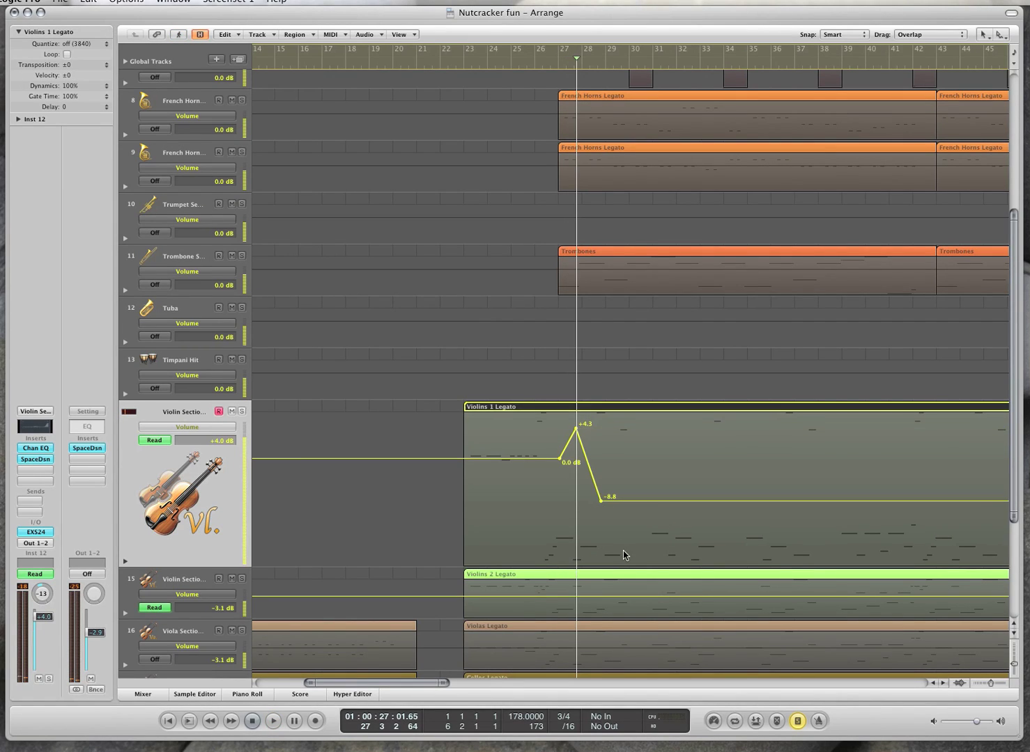
{"action": "left_click", "coordinate": [624, 544]}
{"action": "left_click", "coordinate": [615, 427]}
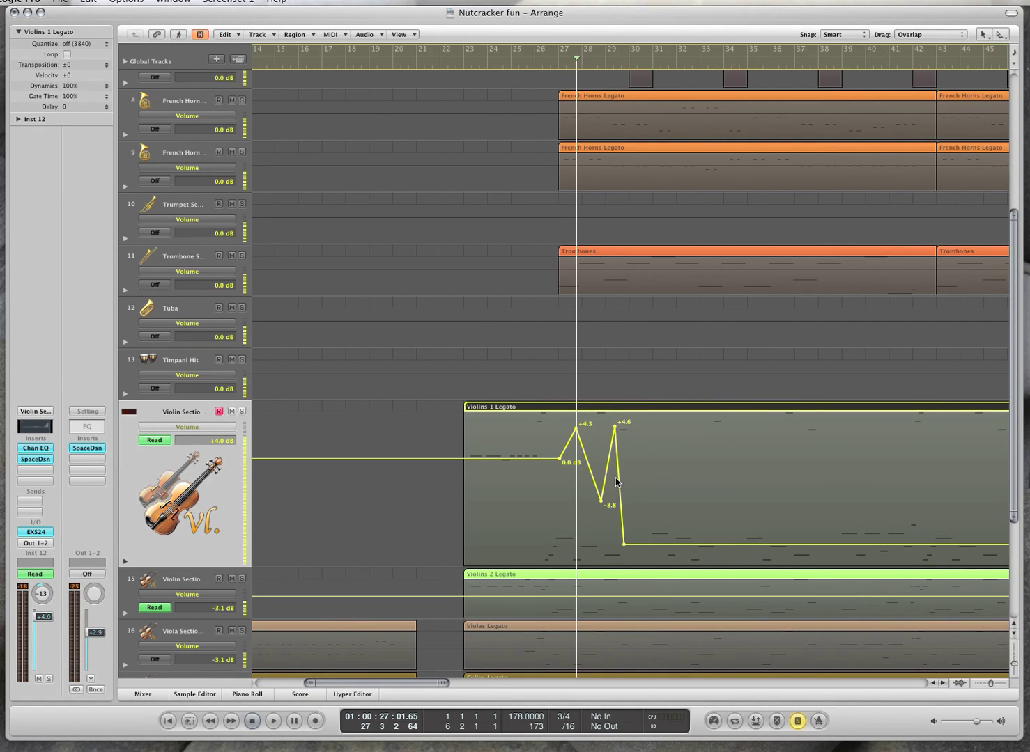
{"action": "key", "text": "space"}
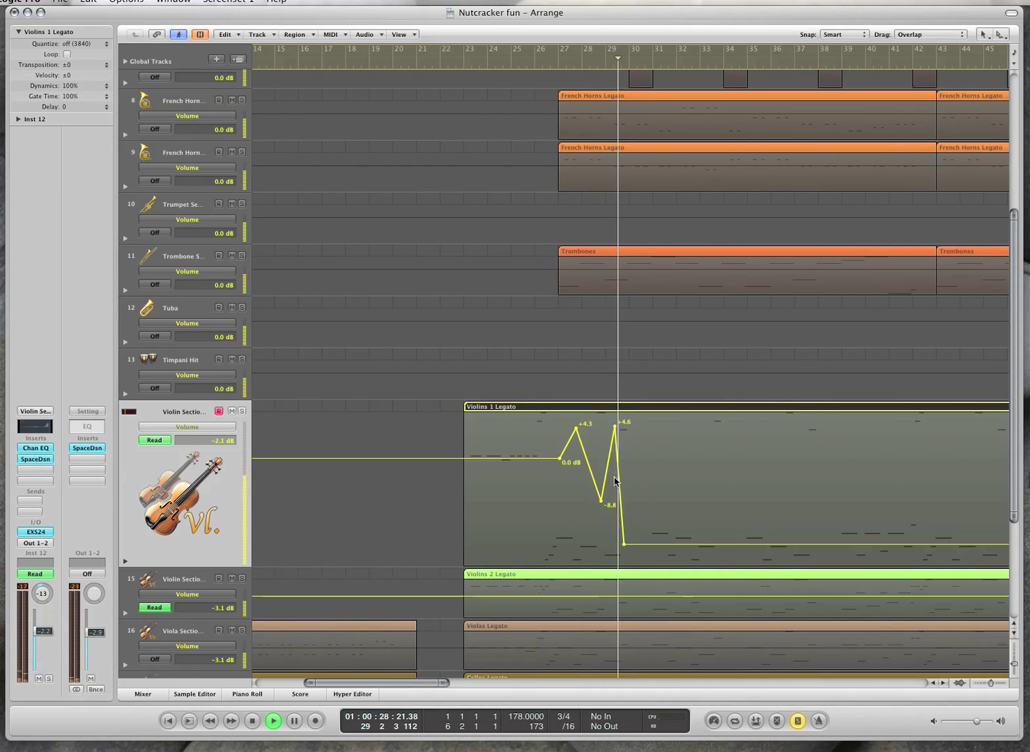
{"action": "key", "text": "space"}
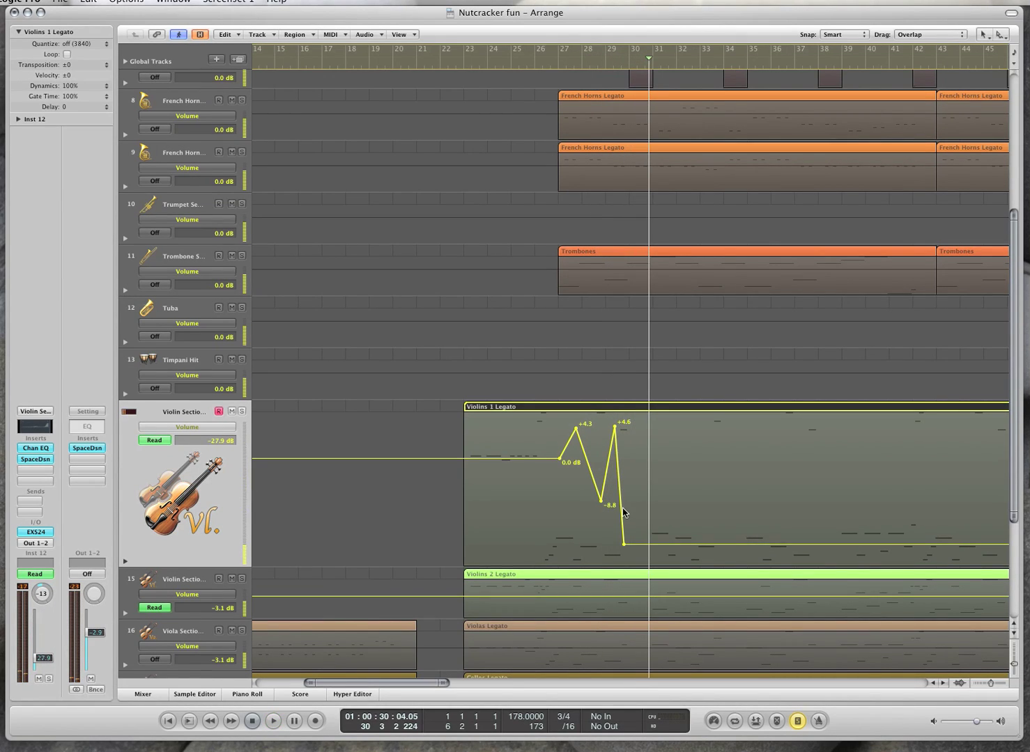
{"action": "key", "text": "super+z"}
{"action": "key", "text": "super+z"}
{"action": "key", "text": "super+z"}
{"action": "key", "text": "super+z"}
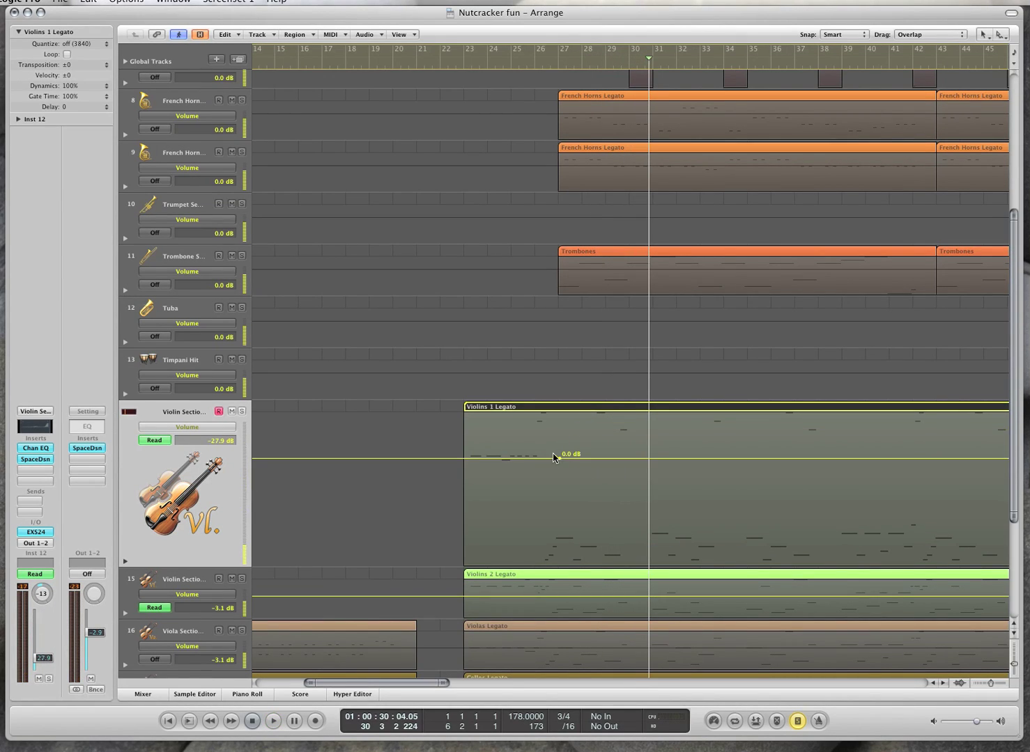
- Set the Command-click tool to Marquee, bump a marked range +2.6 dB, audition, then undo
{"action": "left_click", "coordinate": [558, 462]}
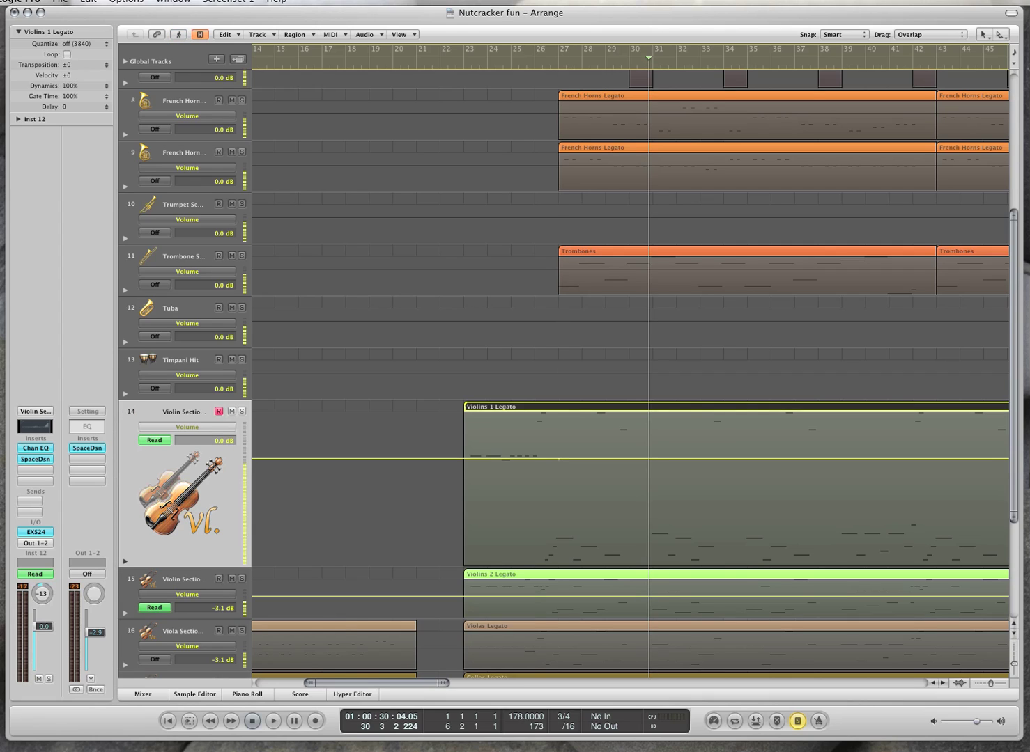
{"action": "left_click", "coordinate": [991, 36]}
{"action": "left_click", "coordinate": [996, 36]}
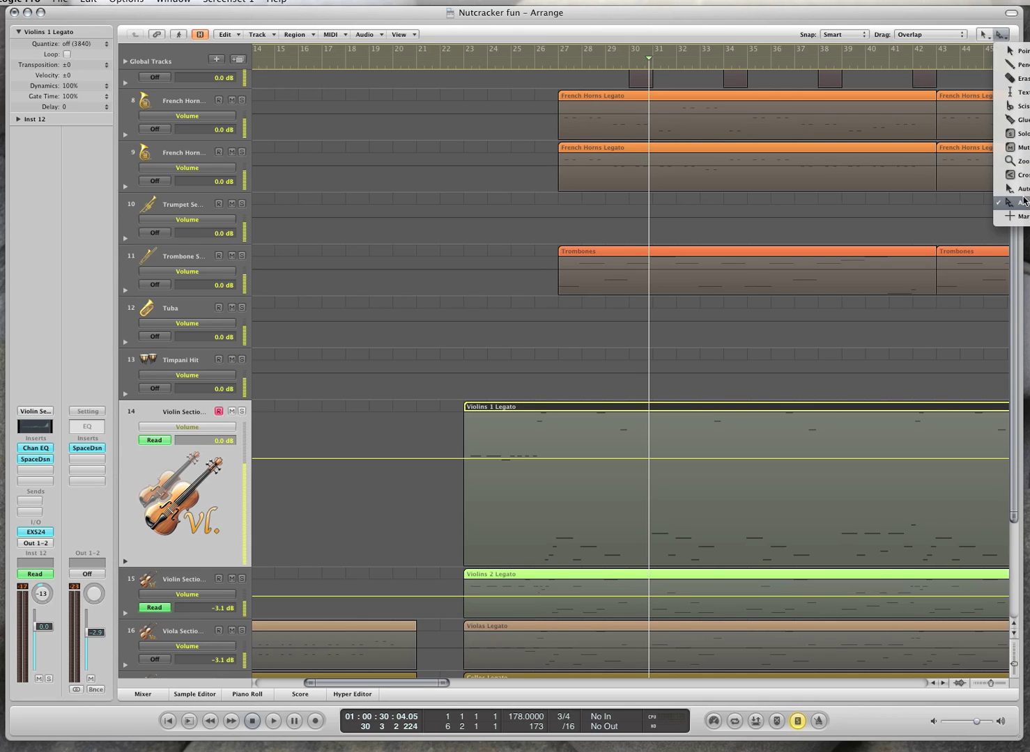
{"action": "left_click", "coordinate": [1011, 225]}
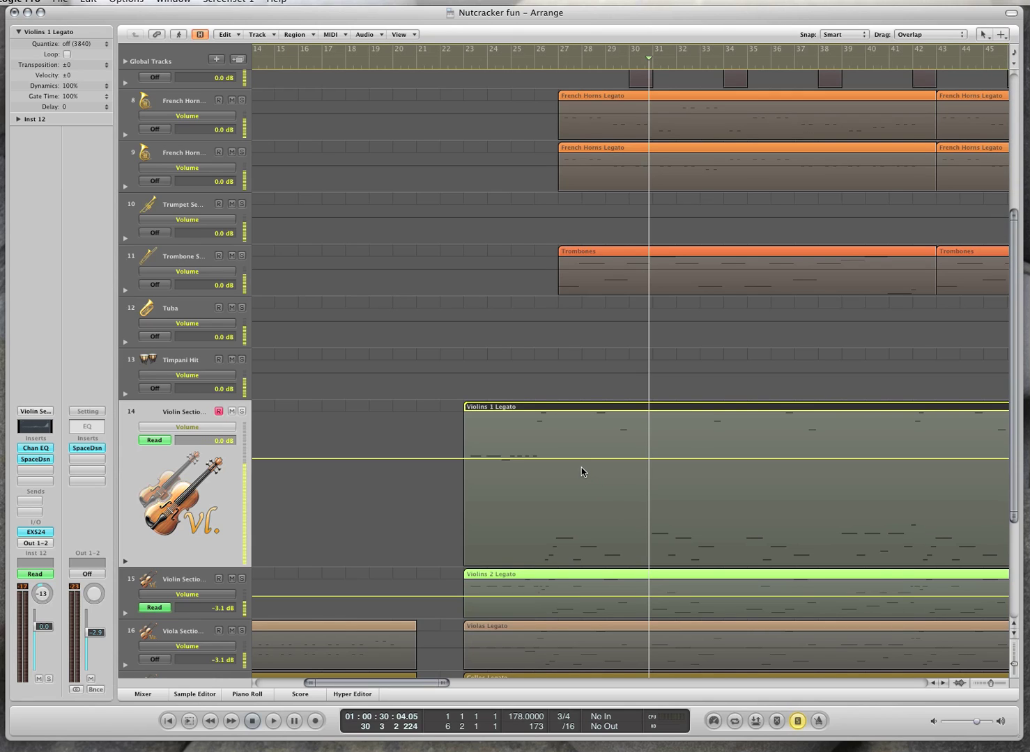
{"action": "left_click_drag", "start_coordinate": [558, 462], "coordinate": [699, 459]}
{"action": "mouse_move", "coordinate": [631, 460]}
{"action": "left_mouse_down"}
{"action": "mouse_move", "coordinate": [628, 476]}
{"action": "mouse_move", "coordinate": [628, 442]}
{"action": "mouse_move", "coordinate": [625, 478]}
{"action": "mouse_move", "coordinate": [626, 448]}
{"action": "left_mouse_up"}
{"action": "key", "text": "space"}
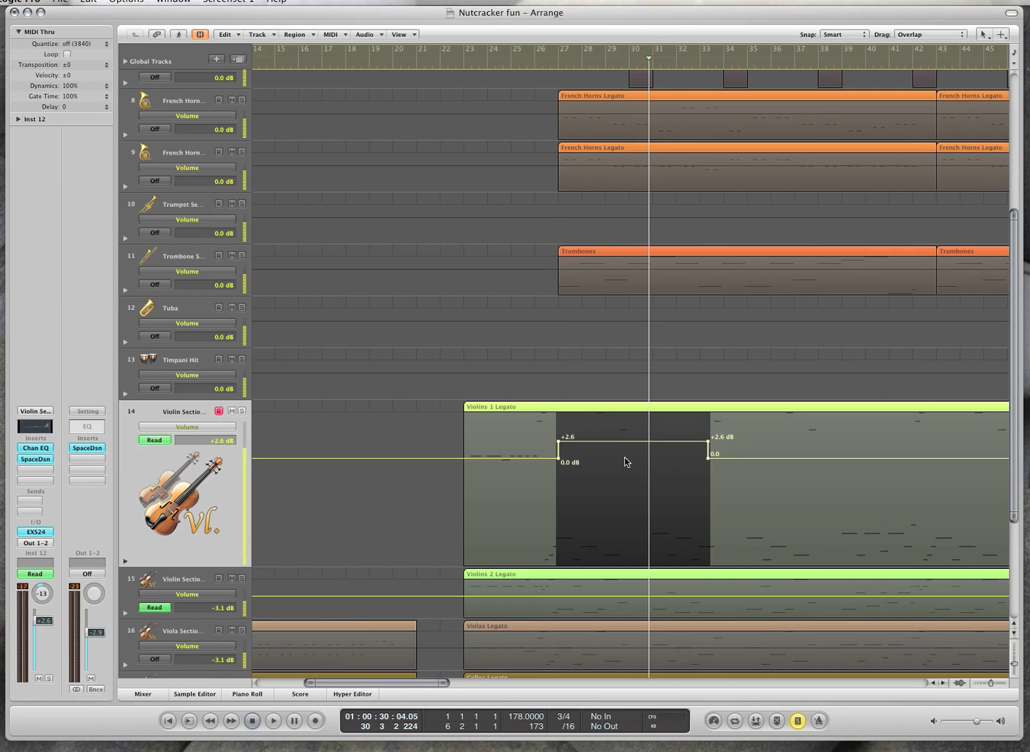
{"action": "left_click", "coordinate": [624, 460]}
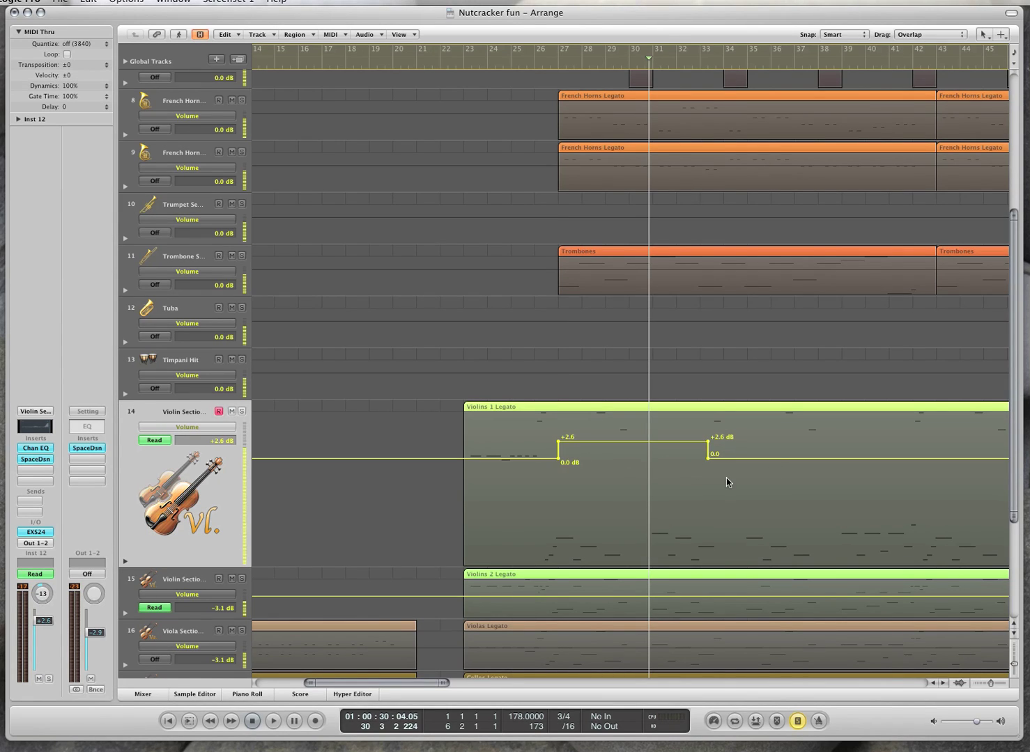
{"action": "key", "text": "super+z"}
{"action": "key", "text": "super+z"}
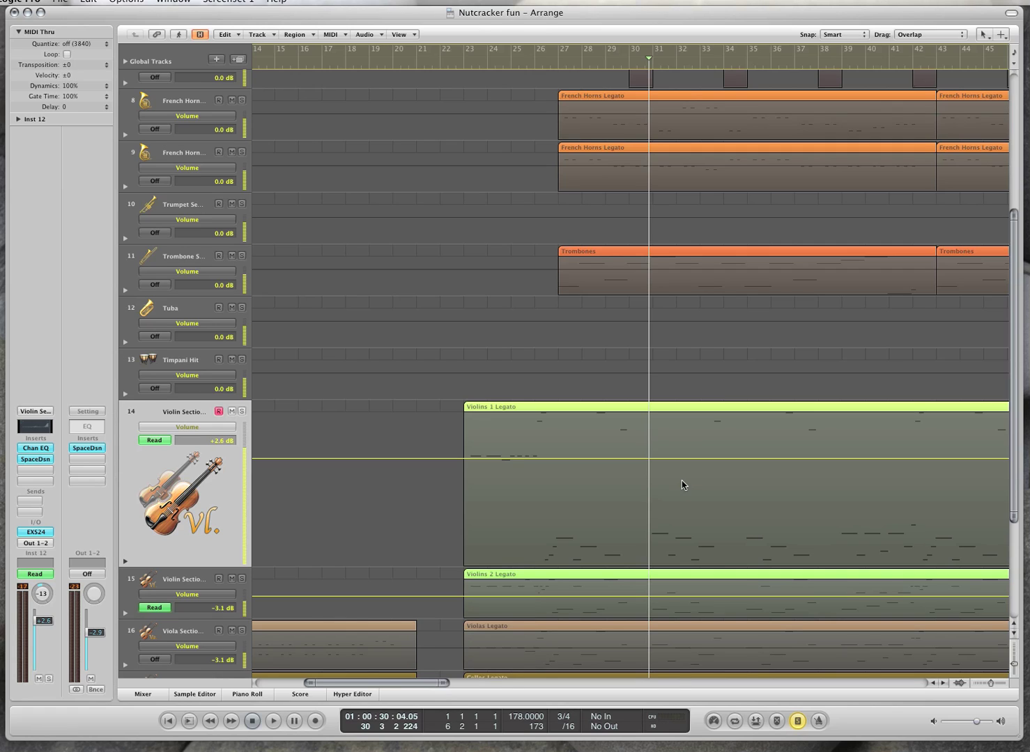
- Add four 0.0 dB Violins 1 volume points and raise the middle section to +3.1 dB
{"action": "left_click", "coordinate": [534, 458]}
{"action": "left_click", "coordinate": [549, 458]}
{"action": "left_click", "coordinate": [676, 458]}
{"action": "left_click", "coordinate": [697, 459]}
{"action": "mouse_move", "coordinate": [619, 459]}
{"action": "left_mouse_down"}
{"action": "mouse_move", "coordinate": [622, 433]}
{"action": "mouse_move", "coordinate": [629, 442]}
{"action": "left_mouse_up"}
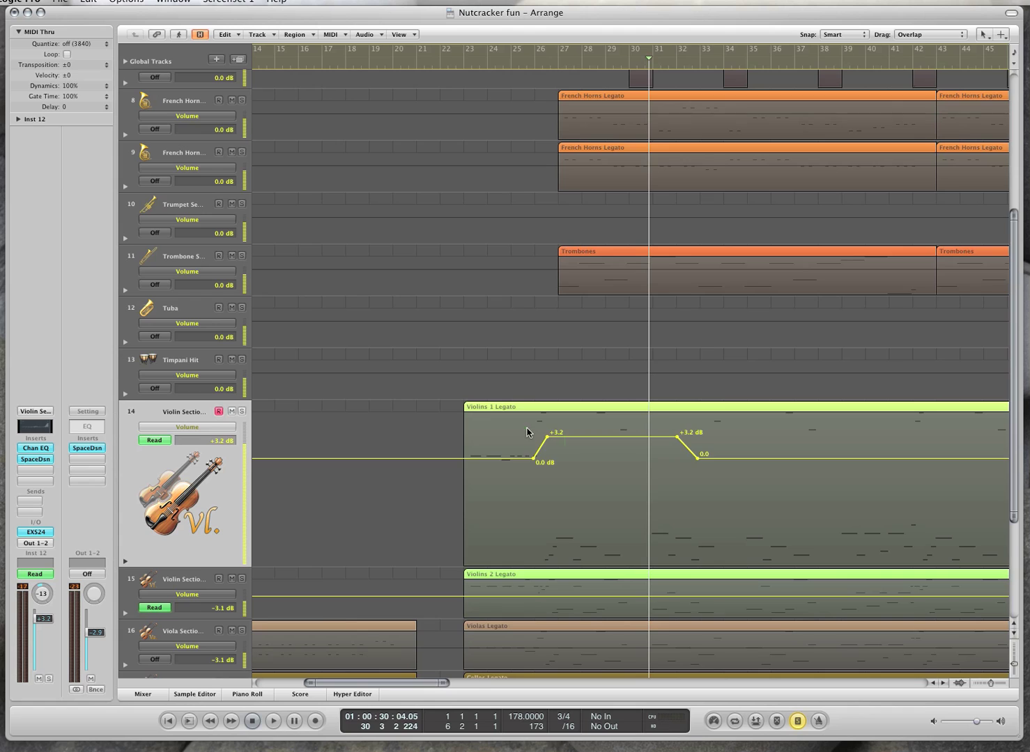
- Move the swell earlier, copy it to bar 34, undo, and set the plateau to +3.2 dB
{"action": "left_click_drag", "start_coordinate": [526, 430], "coordinate": [688, 537]}
{"action": "left_click_drag", "start_coordinate": [602, 501], "coordinate": [569, 466]}
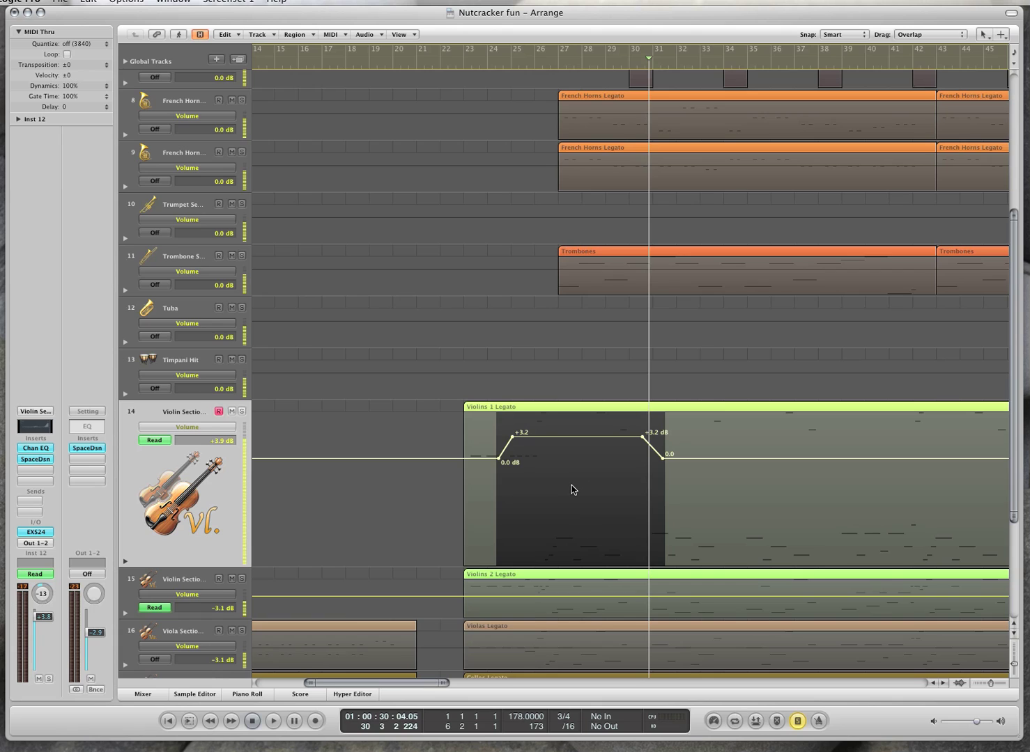
{"action": "left_click_drag", "start_coordinate": [572, 487], "coordinate": [818, 494]}
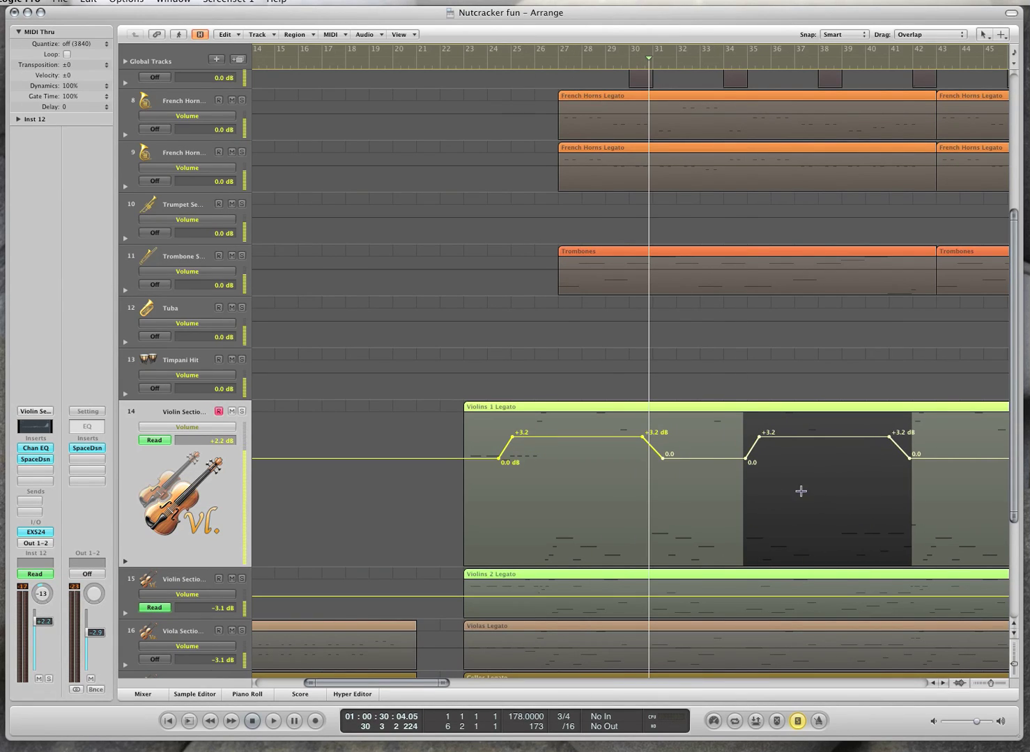
{"action": "key", "text": "super+z"}
{"action": "key", "text": "super+z"}
{"action": "key", "text": "super+z"}
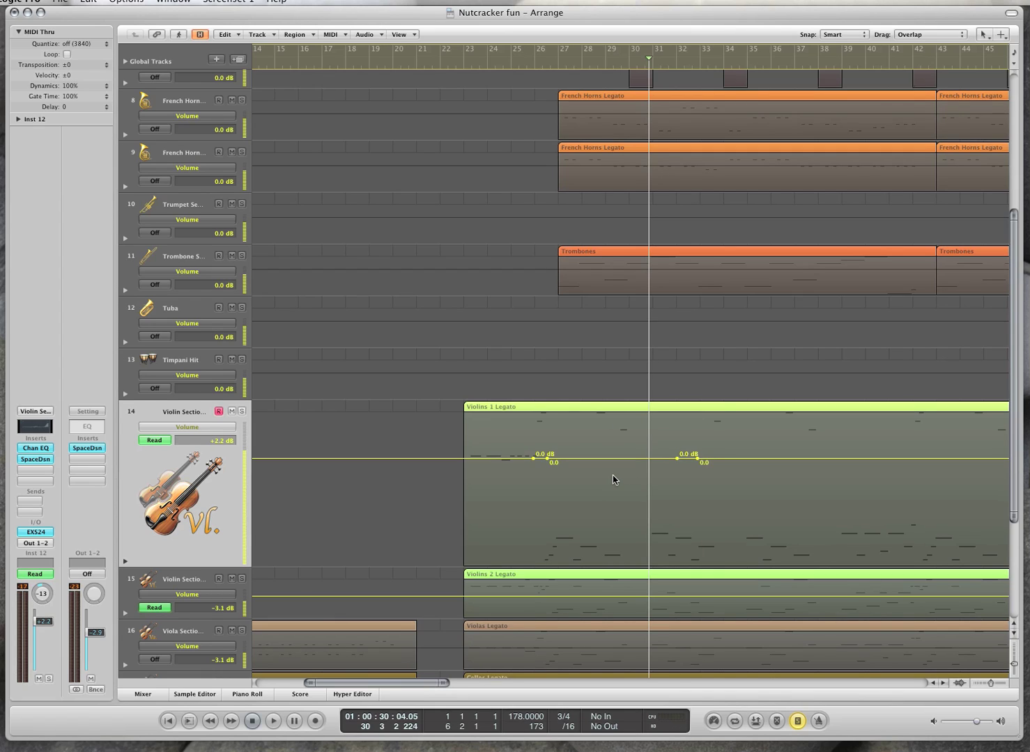
{"action": "left_click_drag", "start_coordinate": [612, 475], "coordinate": [612, 474]}
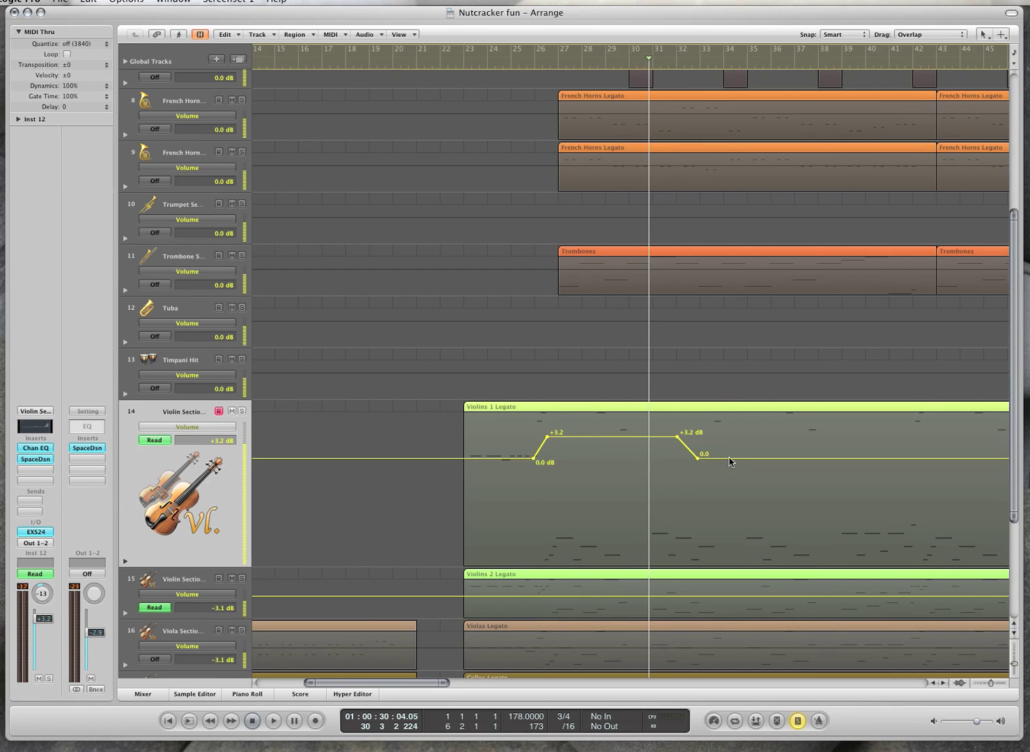
- Lengthen the fade to 0.0 dB, bend it with the Automation Curve tool, then undo both changes
{"action": "left_click_drag", "start_coordinate": [698, 458], "coordinate": [765, 458]}
{"action": "left_click", "coordinate": [1002, 35]}
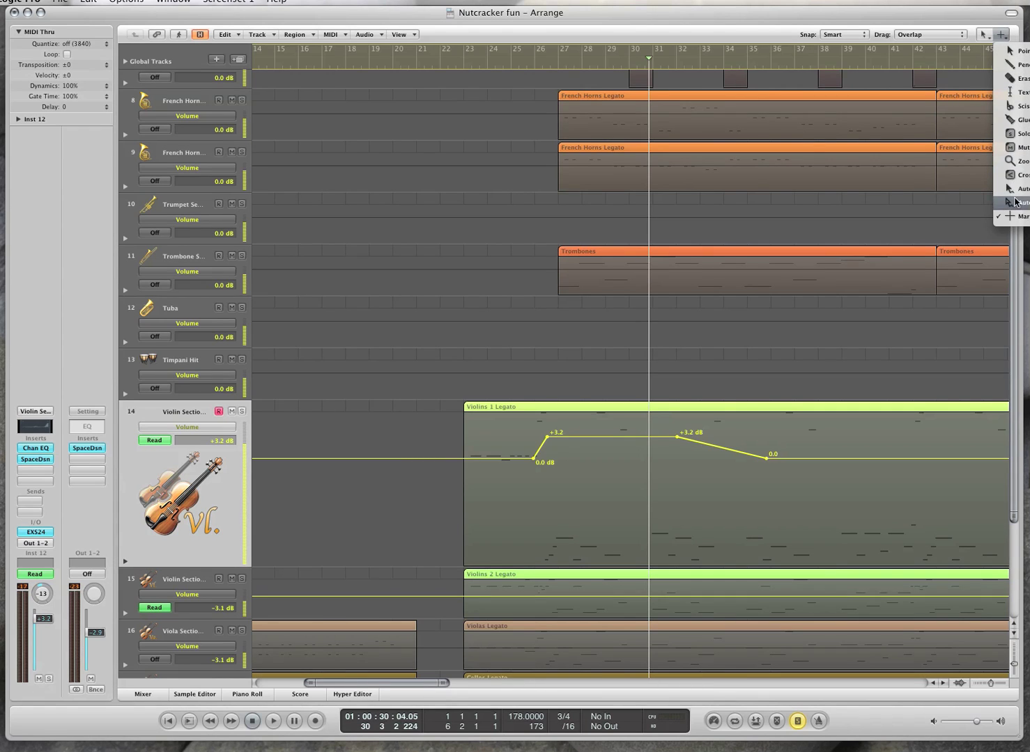
{"action": "left_click", "coordinate": [1017, 202]}
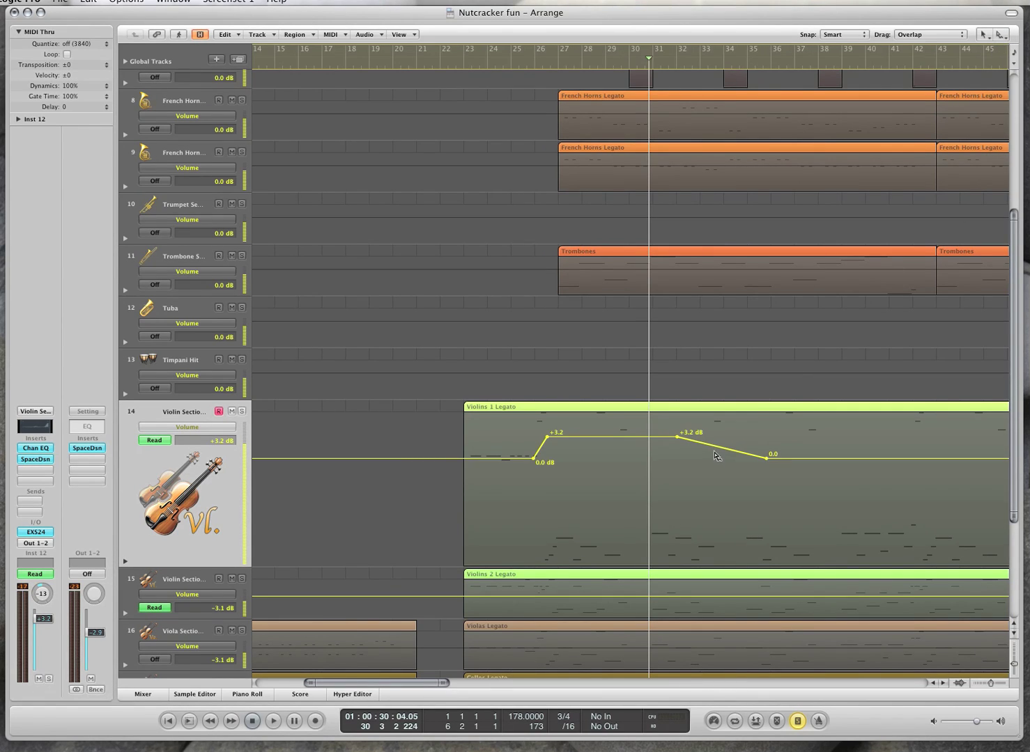
{"action": "left_click_drag", "start_coordinate": [717, 452], "coordinate": [820, 543]}
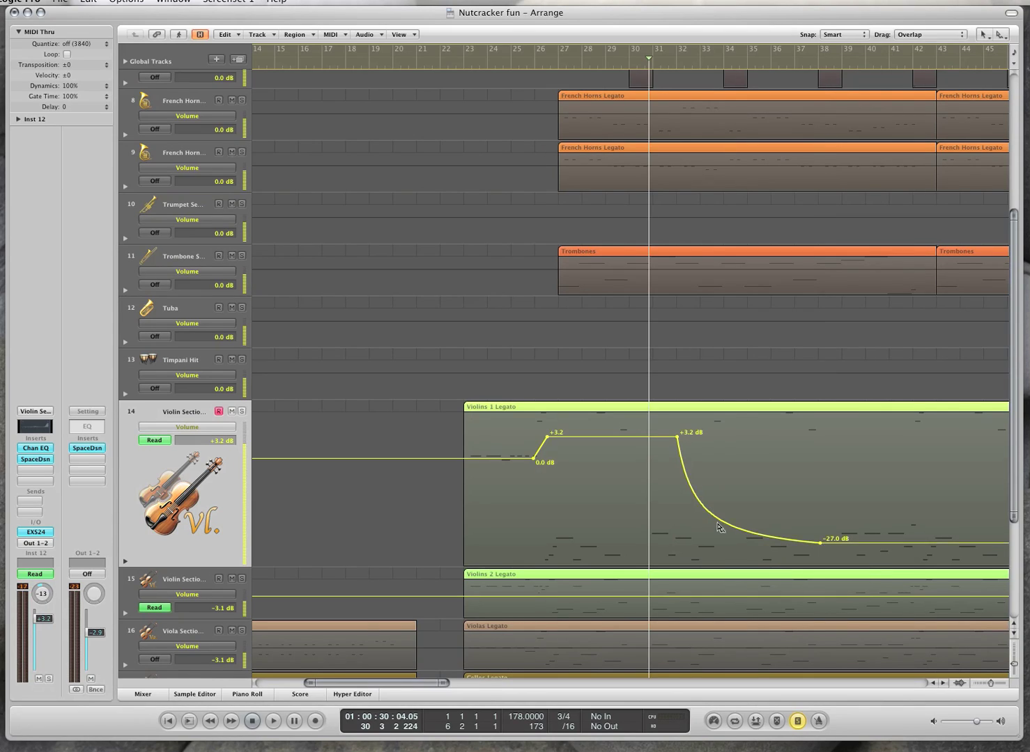
{"action": "left_click_drag", "start_coordinate": [718, 531], "coordinate": [733, 411]}
{"action": "key", "text": "super+z"}
{"action": "key", "text": "super+z"}
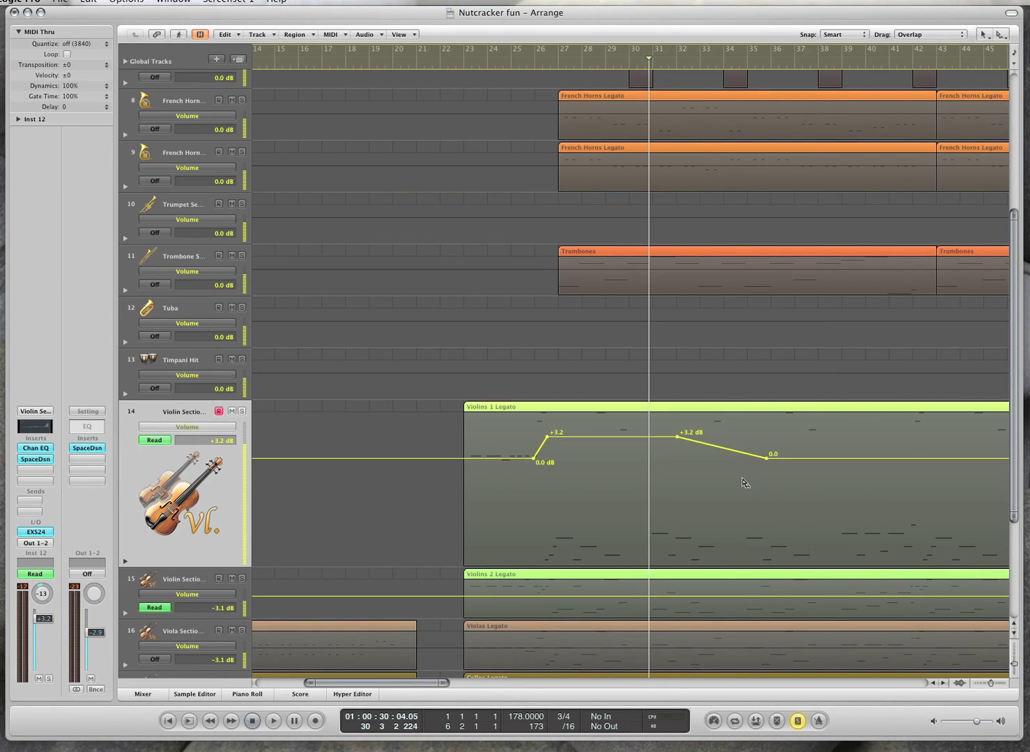
{"action": "key", "text": "super+z"}
- With the Pencil tool, draw a Violins 1 volume curve dipping to -31.1 dB then swelling sharply
{"action": "key", "text": "Escape"}
{"action": "key", "text": "2"}
{"action": "mouse_move", "coordinate": [511, 456]}
{"action": "left_mouse_down"}
{"action": "mouse_move", "coordinate": [537, 487]}
{"action": "mouse_move", "coordinate": [556, 487]}
{"action": "mouse_move", "coordinate": [611, 425]}
{"action": "mouse_move", "coordinate": [647, 431]}
{"action": "mouse_move", "coordinate": [656, 501]}
{"action": "mouse_move", "coordinate": [676, 509]}
{"action": "mouse_move", "coordinate": [752, 456]}
{"action": "mouse_move", "coordinate": [762, 488]}
{"action": "mouse_move", "coordinate": [834, 471]}
{"action": "mouse_move", "coordinate": [983, 489]}
{"action": "left_mouse_up"}
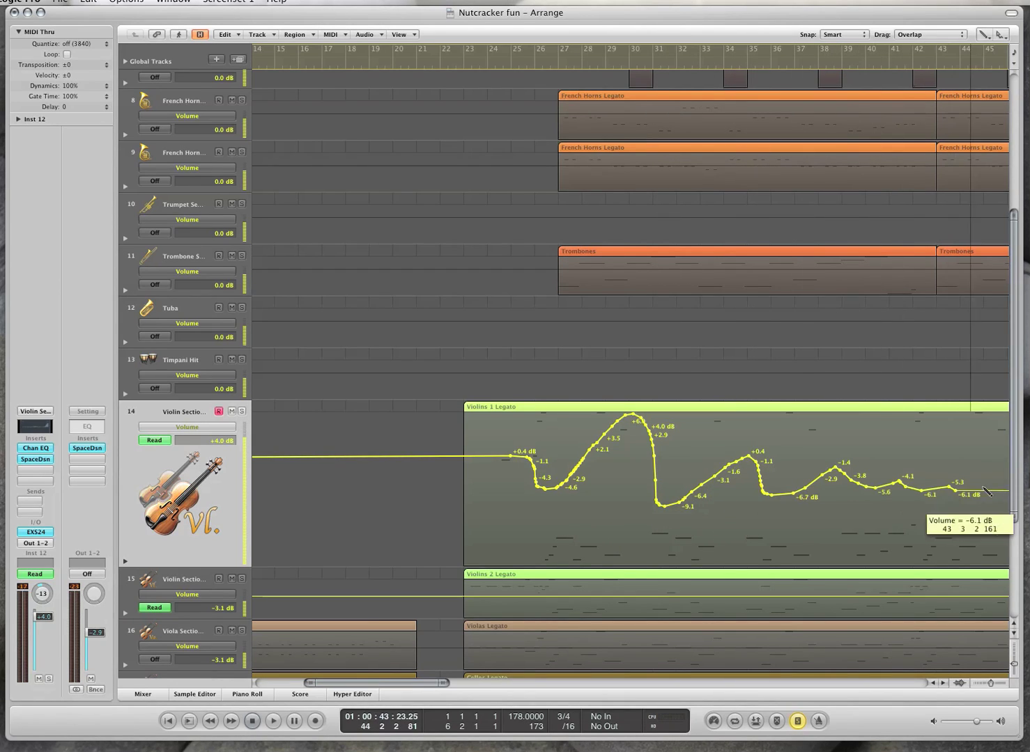
{"action": "mouse_move", "coordinate": [651, 454]}
{"action": "left_mouse_down"}
{"action": "mouse_move", "coordinate": [736, 535]}
{"action": "mouse_move", "coordinate": [793, 493]}
{"action": "left_mouse_up"}
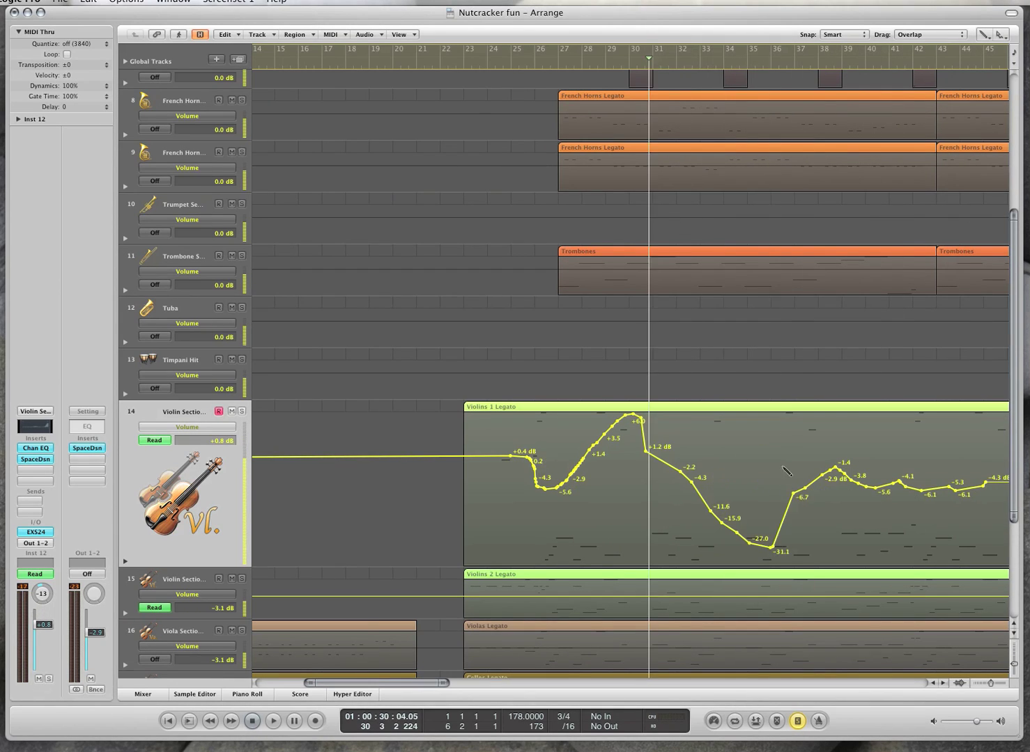
{"action": "mouse_move", "coordinate": [785, 439]}
{"action": "left_mouse_down"}
{"action": "mouse_move", "coordinate": [864, 501]}
{"action": "mouse_move", "coordinate": [965, 509]}
{"action": "mouse_move", "coordinate": [985, 482]}
{"action": "left_mouse_up"}
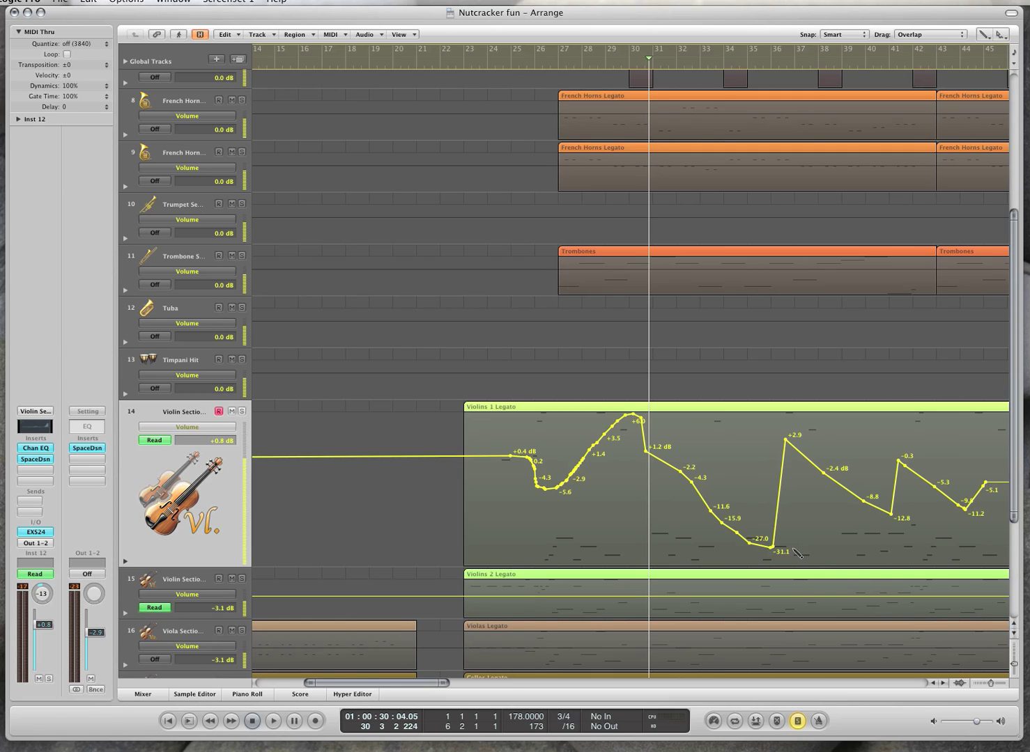
- Return to the Pointer tool, zoom out, and drag the first automation point to 0.0 dB
{"action": "key", "text": "Escape"}
{"action": "key", "text": "Escape"}
{"action": "key", "text": "ctrl+Left"}
{"action": "key", "text": "ctrl+Left"}
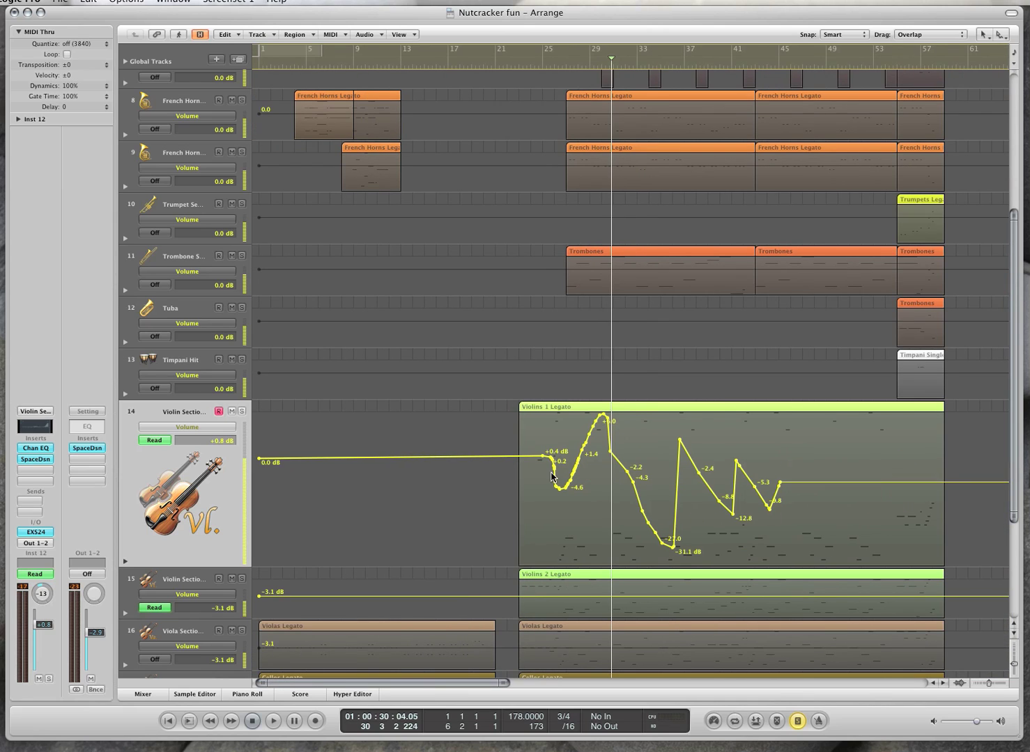
{"action": "left_click_drag", "start_coordinate": [544, 458], "coordinate": [828, 461]}
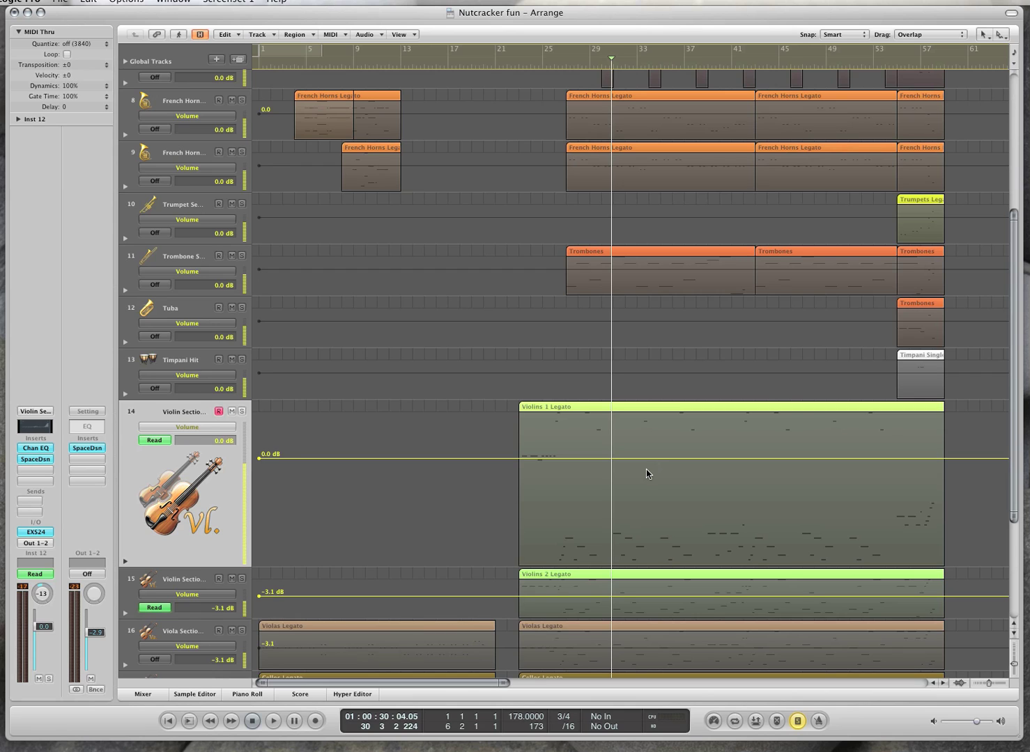
- Hide automation, turn solo off, then reshow the enlarged Violins volume line at +0.4 dB
{"action": "key", "text": "a"}
{"action": "key", "text": "ctrl+z"}
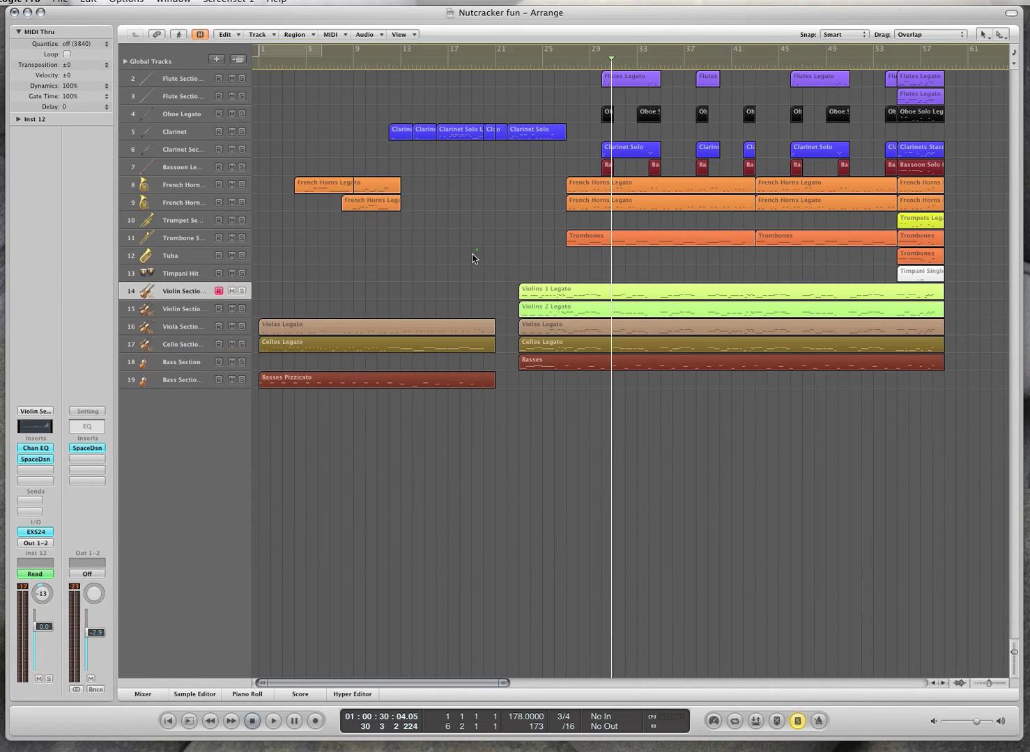
{"action": "key", "text": "s"}
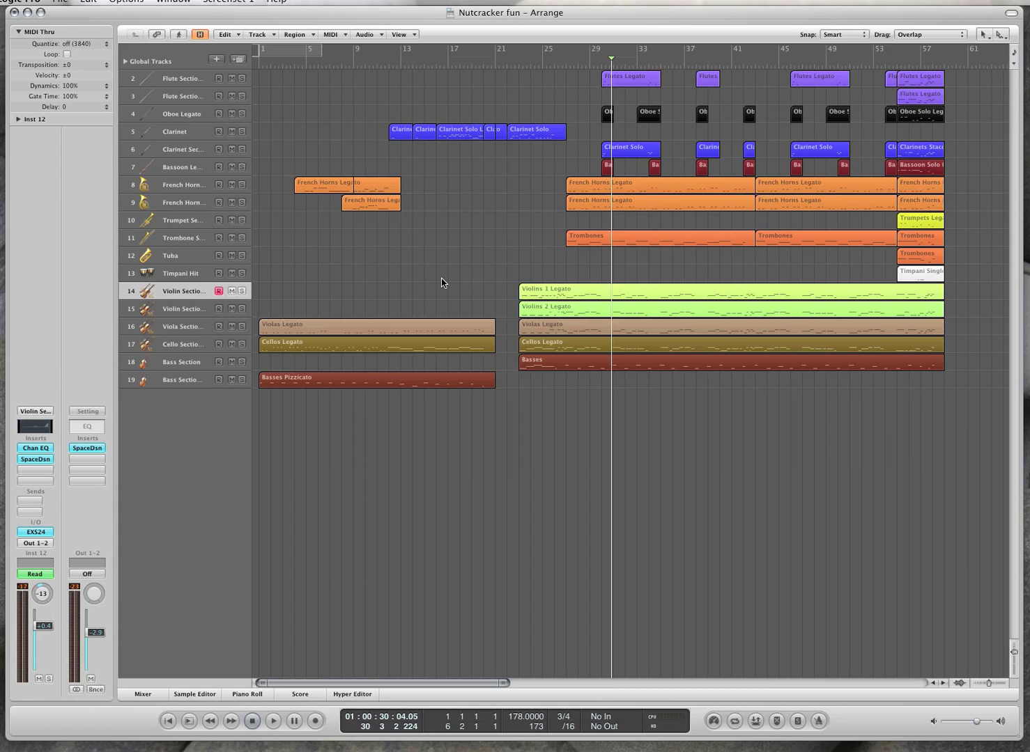
{"action": "key", "text": "a"}
{"action": "key", "text": "ctrl+z"}
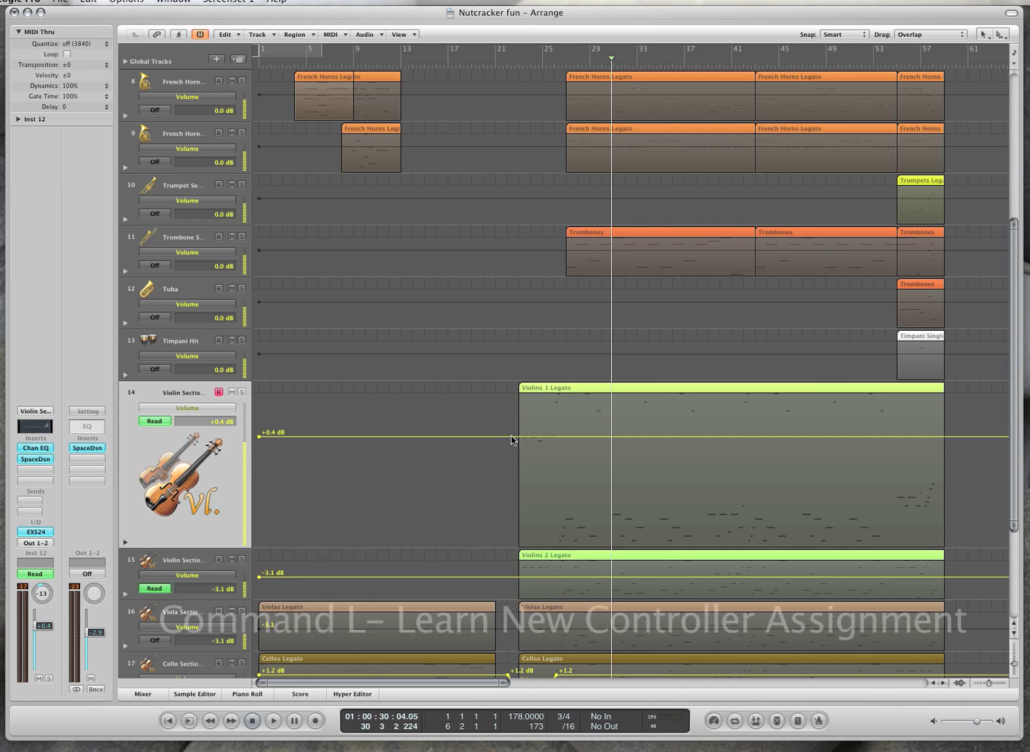
- Learn a Keystation 88es control for track volume, reassign it, and delete the duplicate assignment
{"action": "key", "text": "super+l"}
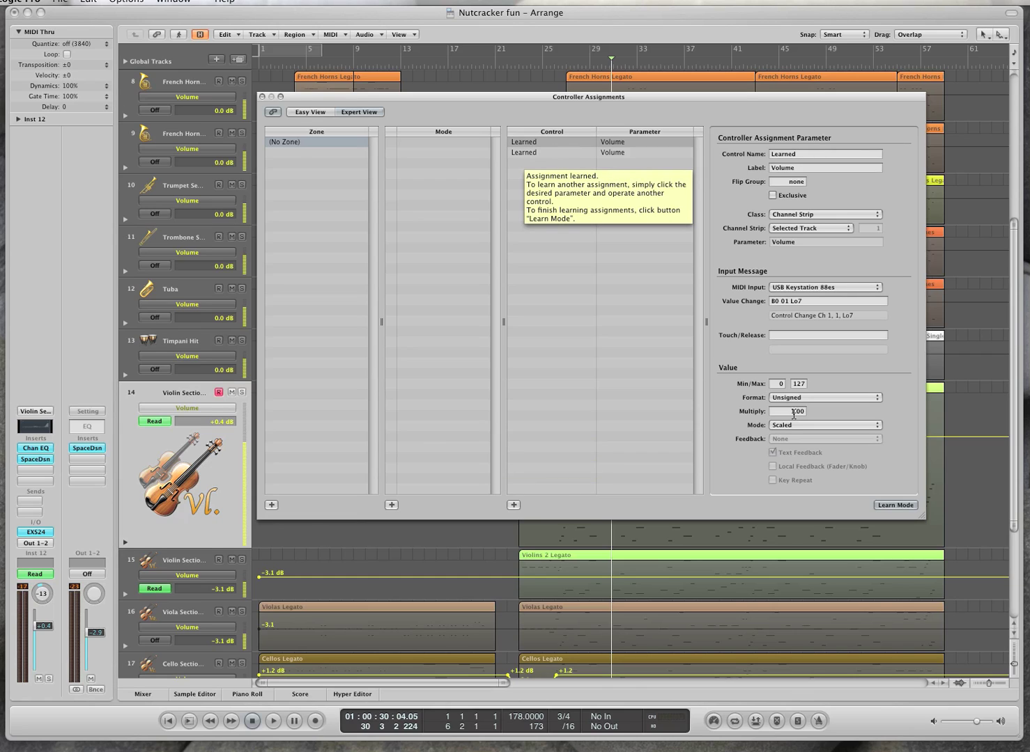
{"action": "left_click", "coordinate": [42, 629]}
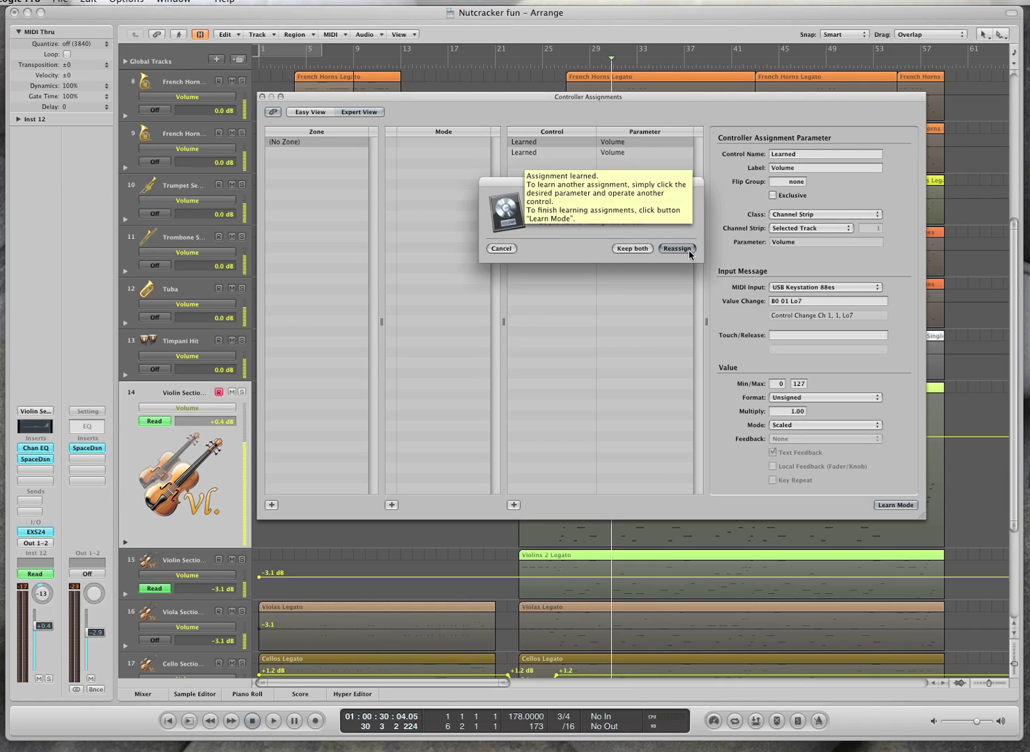
{"action": "left_click", "coordinate": [670, 250]}
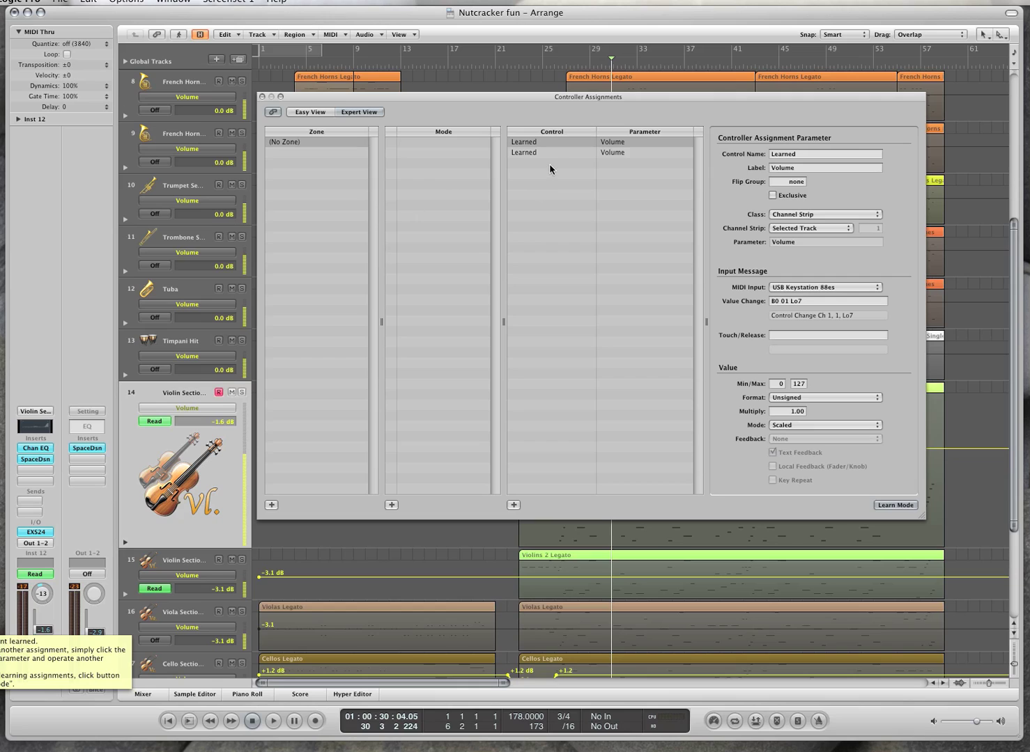
{"action": "left_click", "coordinate": [616, 155]}
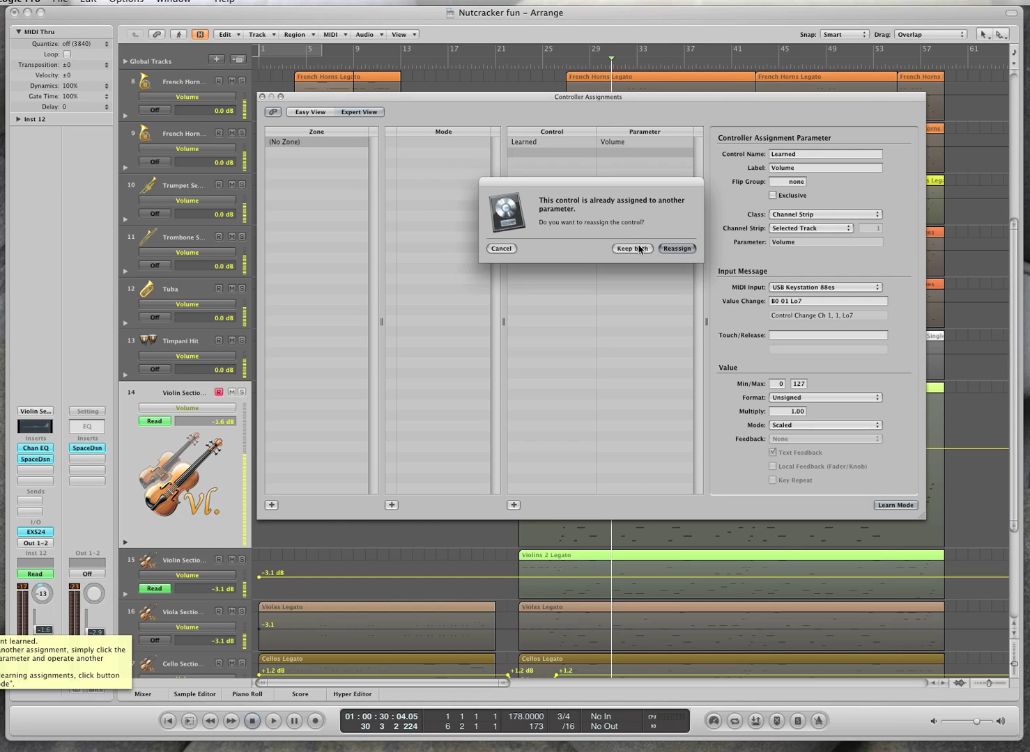
{"action": "left_click", "coordinate": [634, 248]}
- Cancel stray pending assignments, nudge Violin Section volume, and close Controller Assignments
{"action": "left_click", "coordinate": [904, 505]}
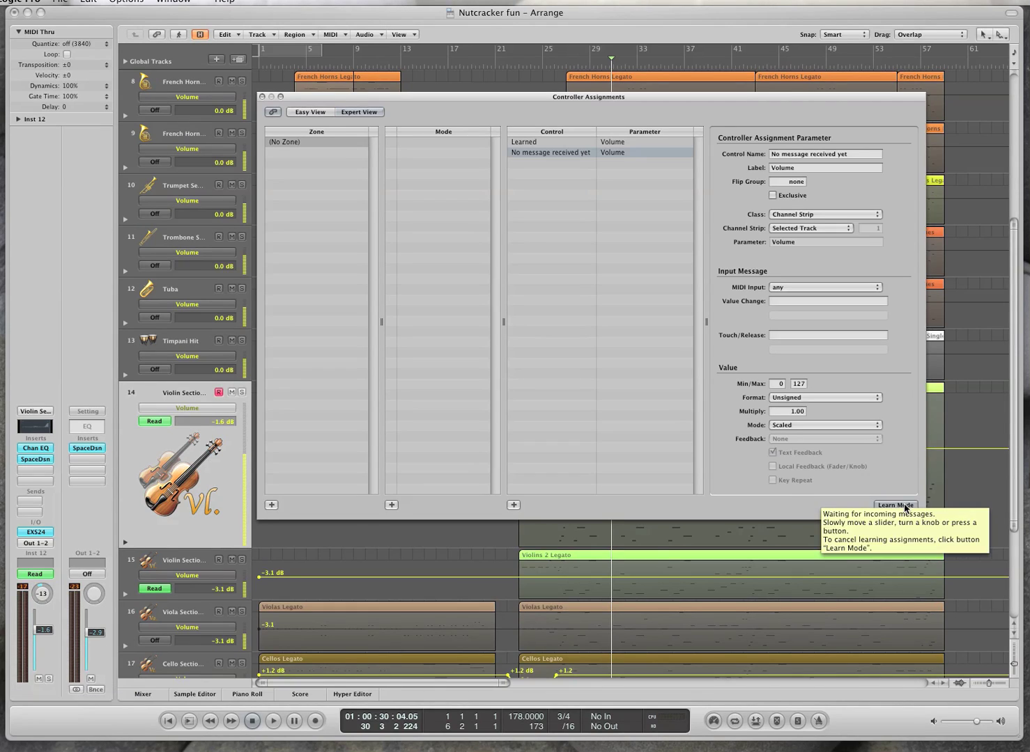
{"action": "left_click", "coordinate": [904, 505]}
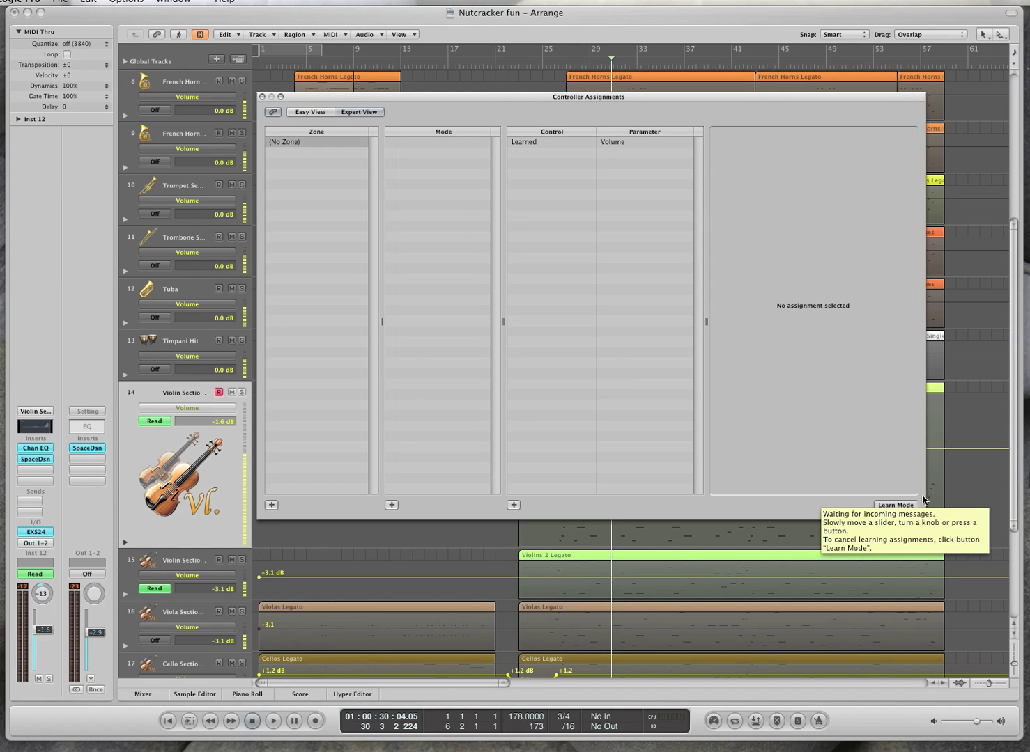
{"action": "left_click", "coordinate": [898, 506]}
{"action": "left_click", "coordinate": [898, 507]}
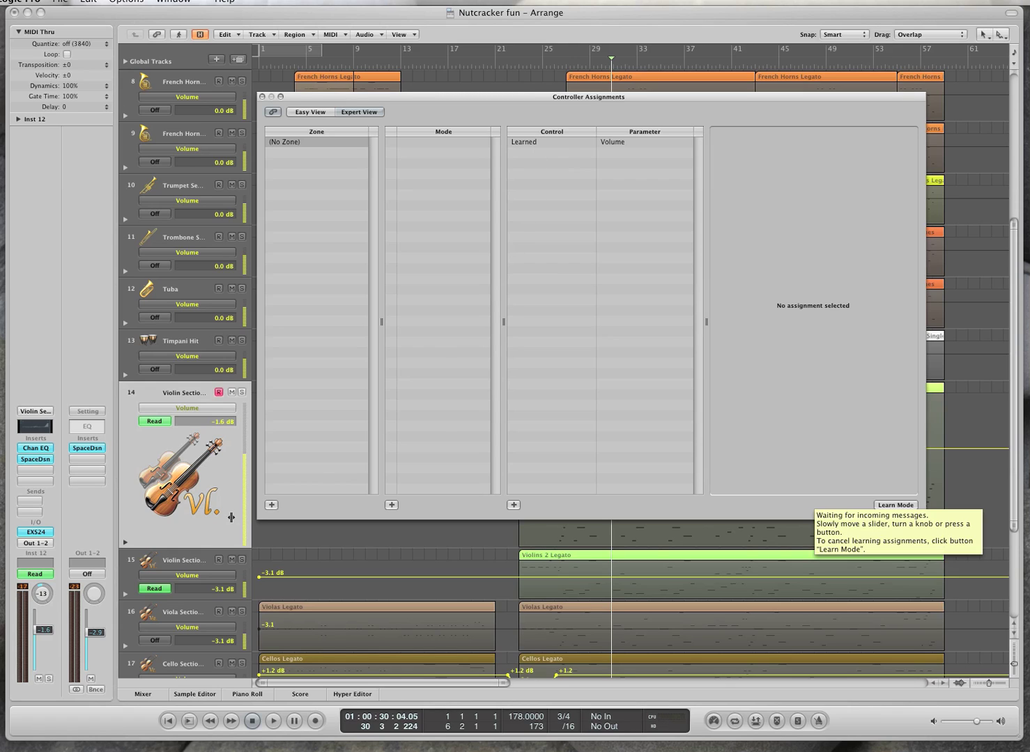
{"action": "left_click", "coordinate": [48, 632]}
{"action": "left_click_drag", "start_coordinate": [49, 634], "coordinate": [49, 633]}
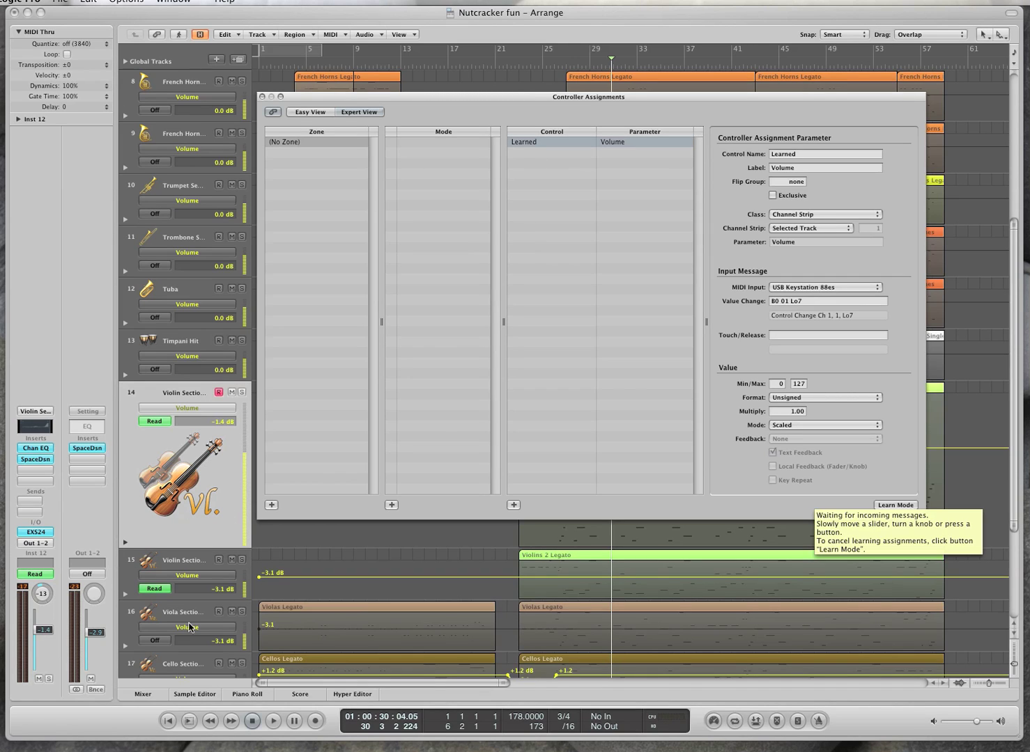
{"action": "left_click", "coordinate": [262, 97]}
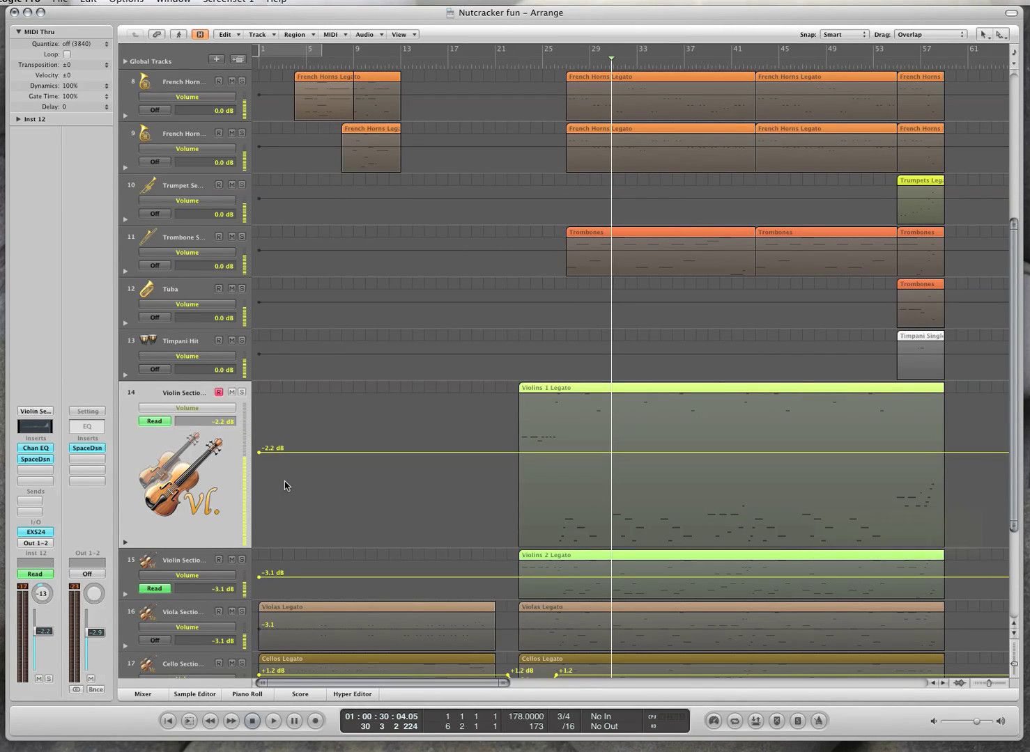
- Play the arrangement and ride the Violins volume from the hardware fader to -1.8 dB
{"action": "key", "text": "space"}
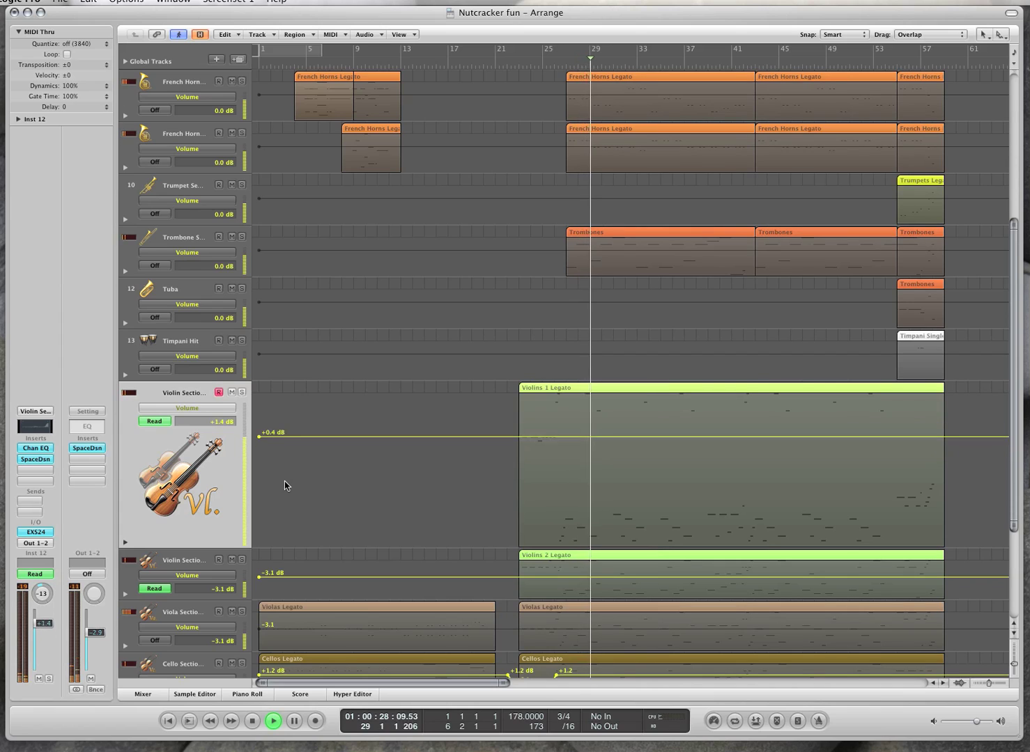
{"action": "key", "text": "space"}
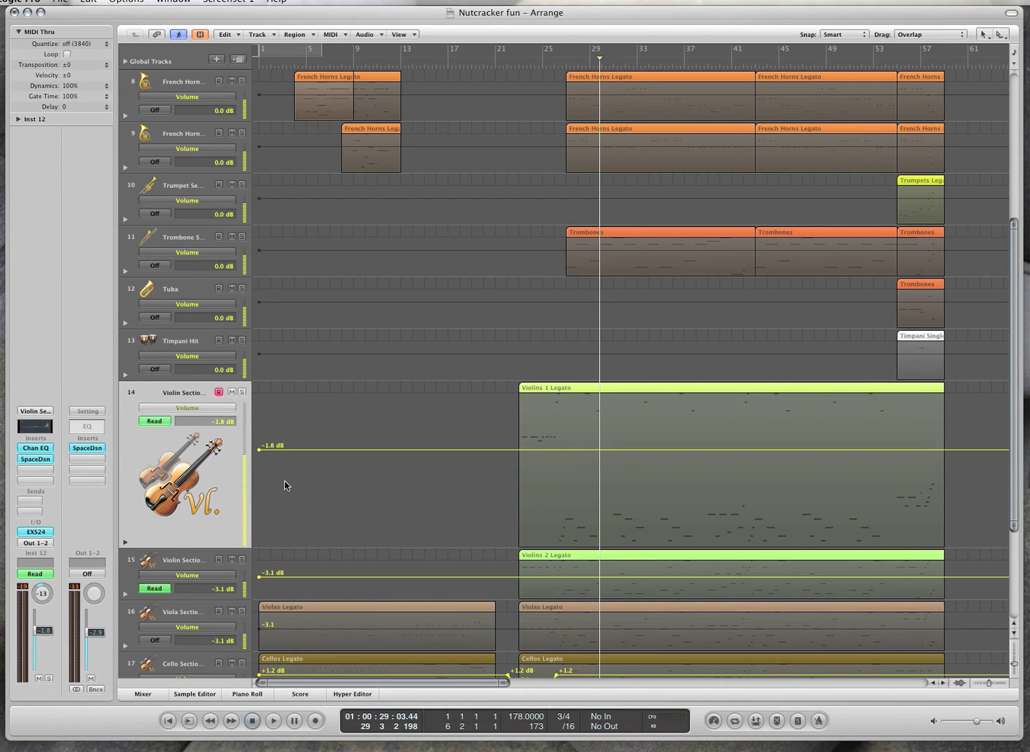
- Change the Inst 12 violins channel strip's automation mode from Read to Touch
{"action": "left_click", "coordinate": [49, 575]}
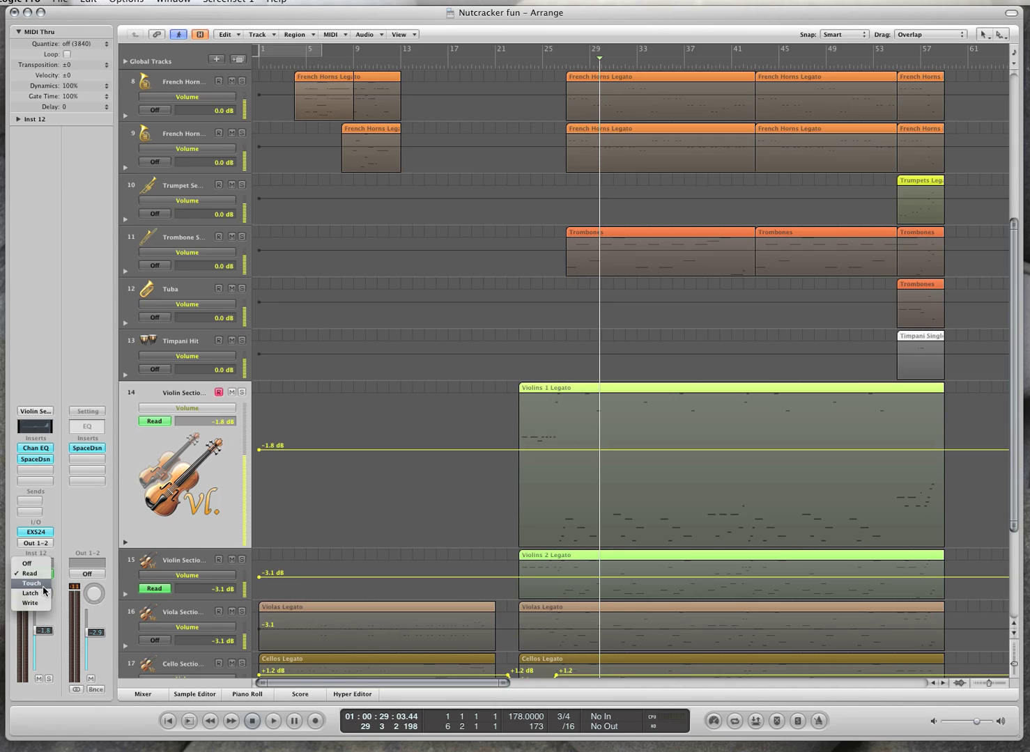
{"action": "left_click", "coordinate": [43, 585]}
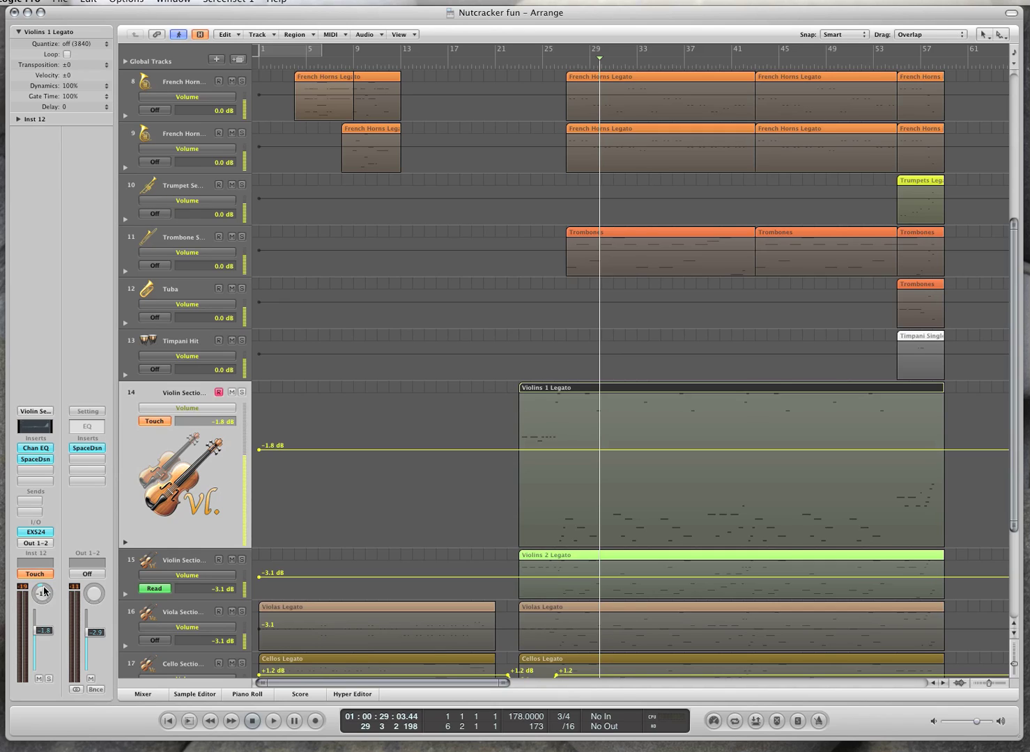
{"action": "left_click", "coordinate": [187, 409]}
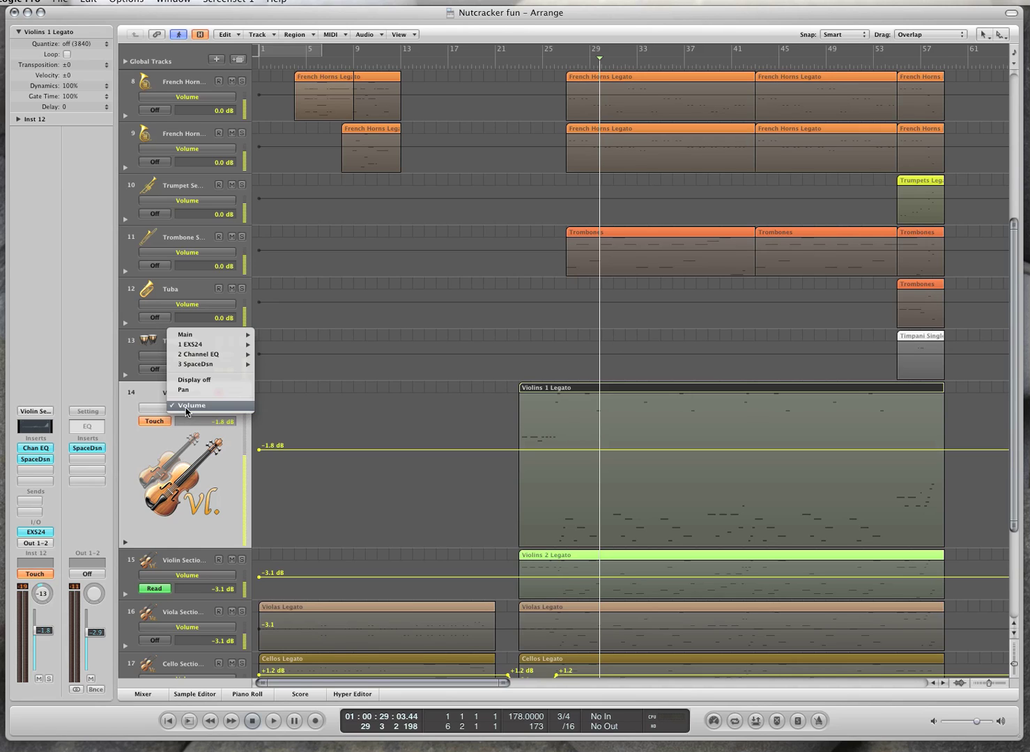
{"action": "left_click", "coordinate": [183, 390]}
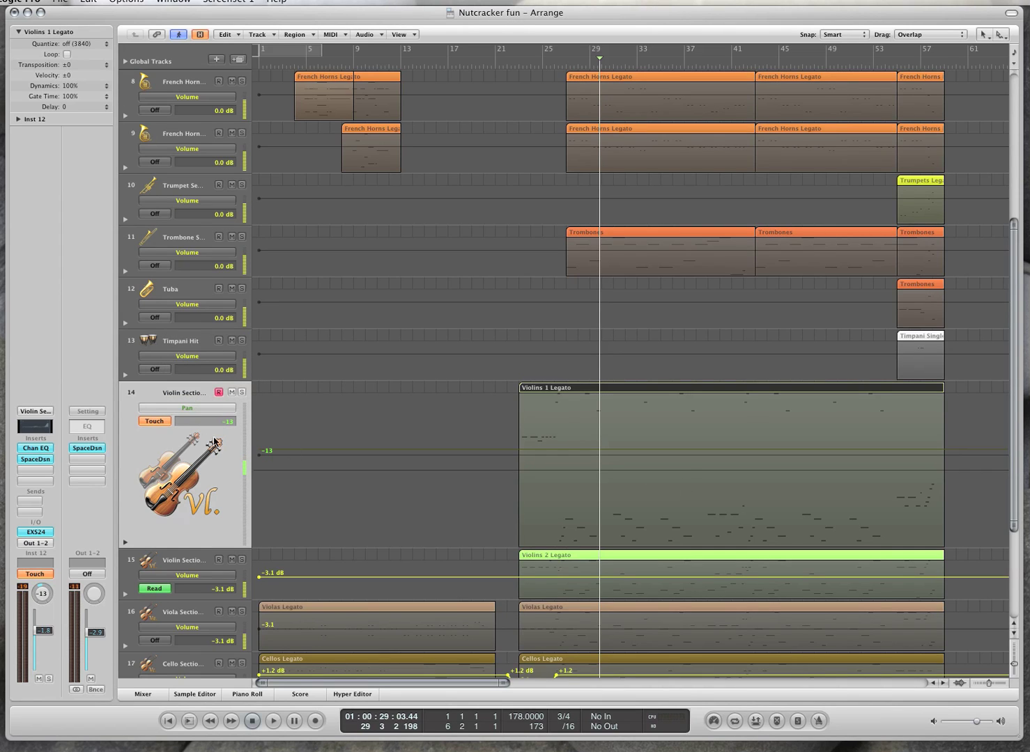
{"action": "left_click", "coordinate": [208, 407]}
{"action": "mouse_move", "coordinate": [223, 360]}
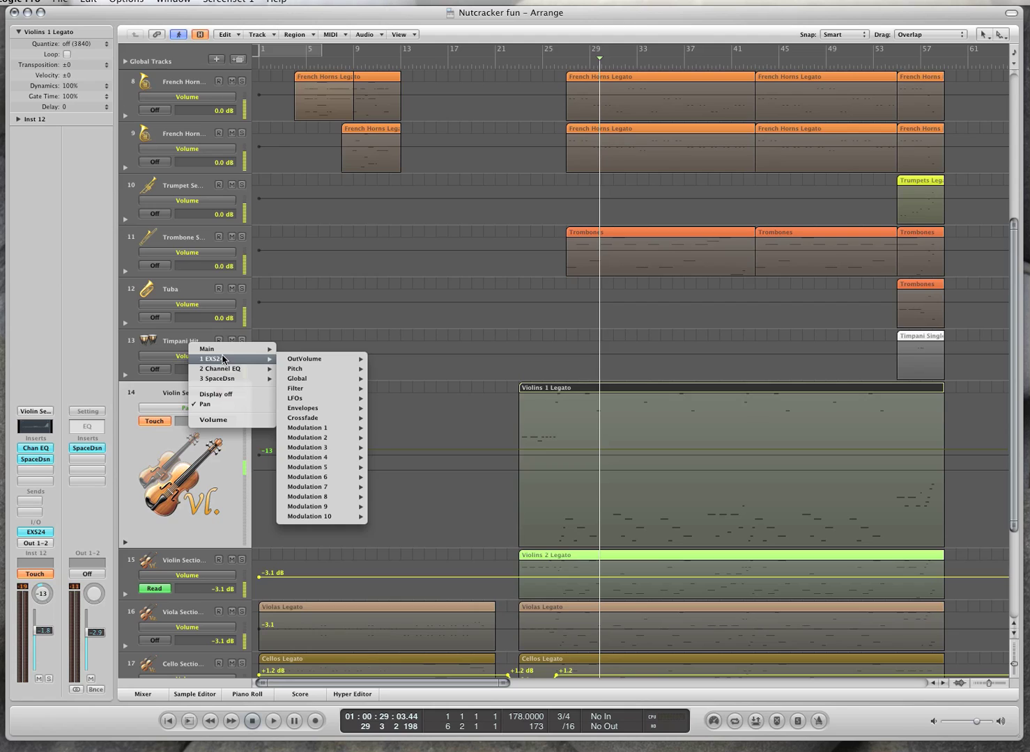
{"action": "mouse_move", "coordinate": [327, 379]}
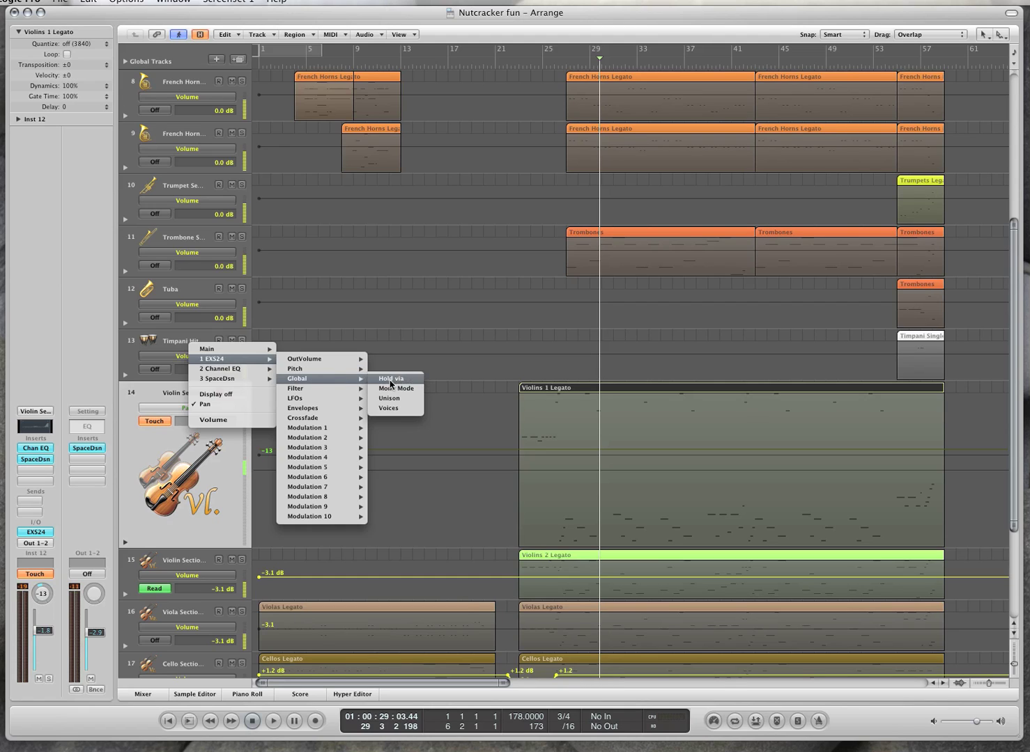
{"action": "left_click", "coordinate": [391, 378]}
{"action": "left_click", "coordinate": [162, 409]}
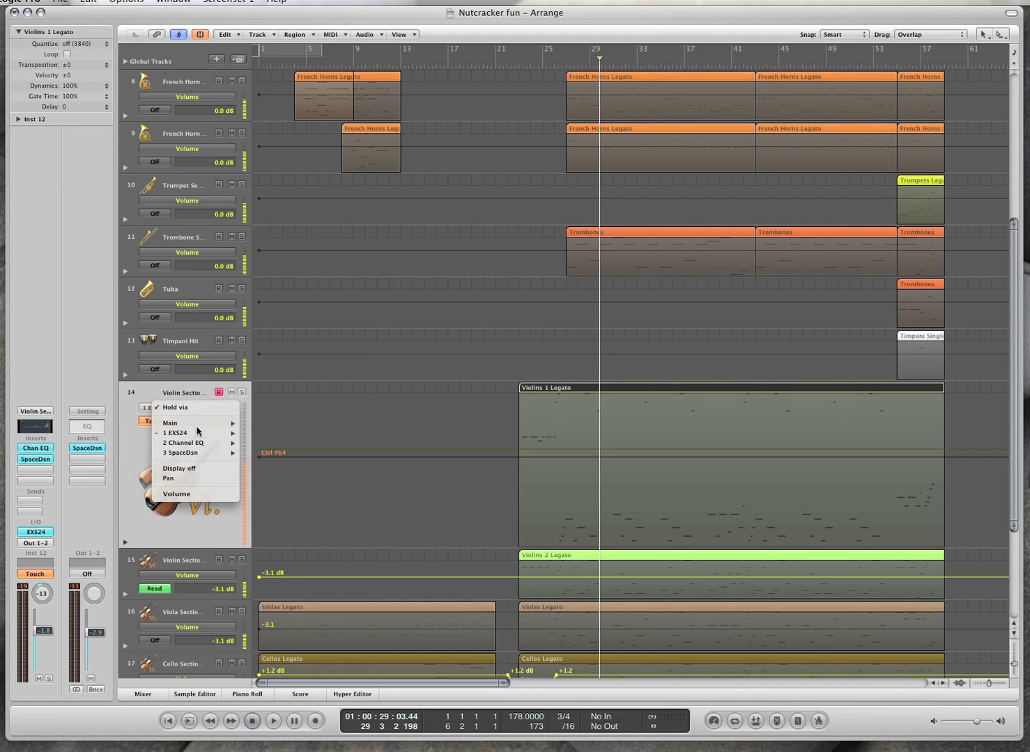
{"action": "left_click", "coordinate": [188, 494]}
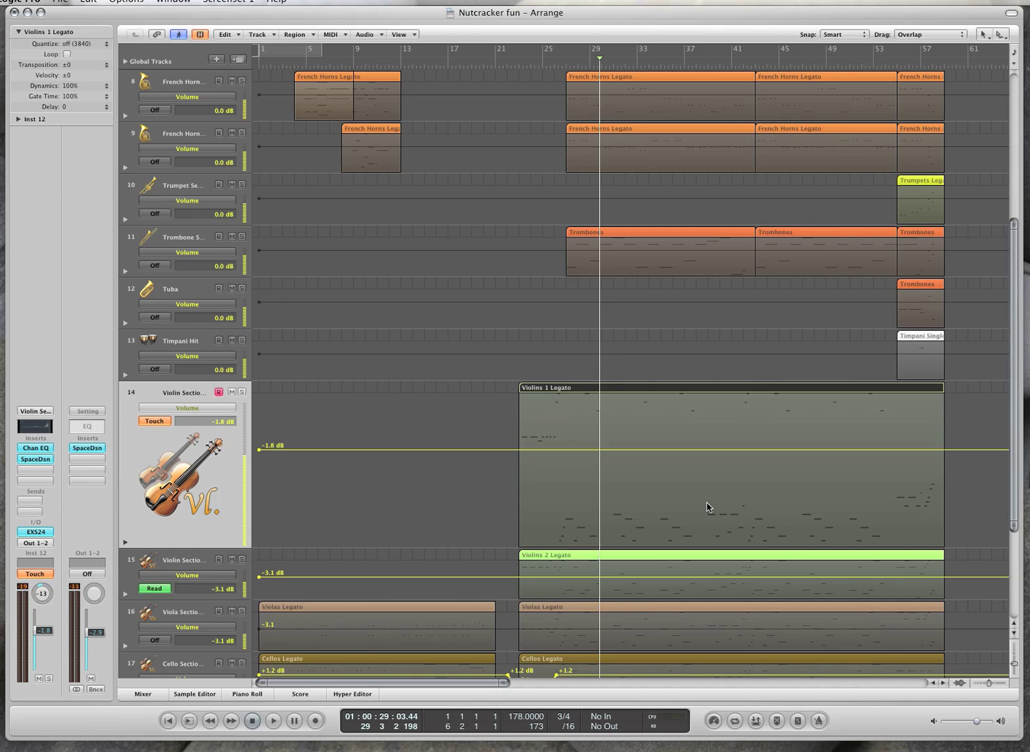
{"action": "left_click", "coordinate": [50, 574]}
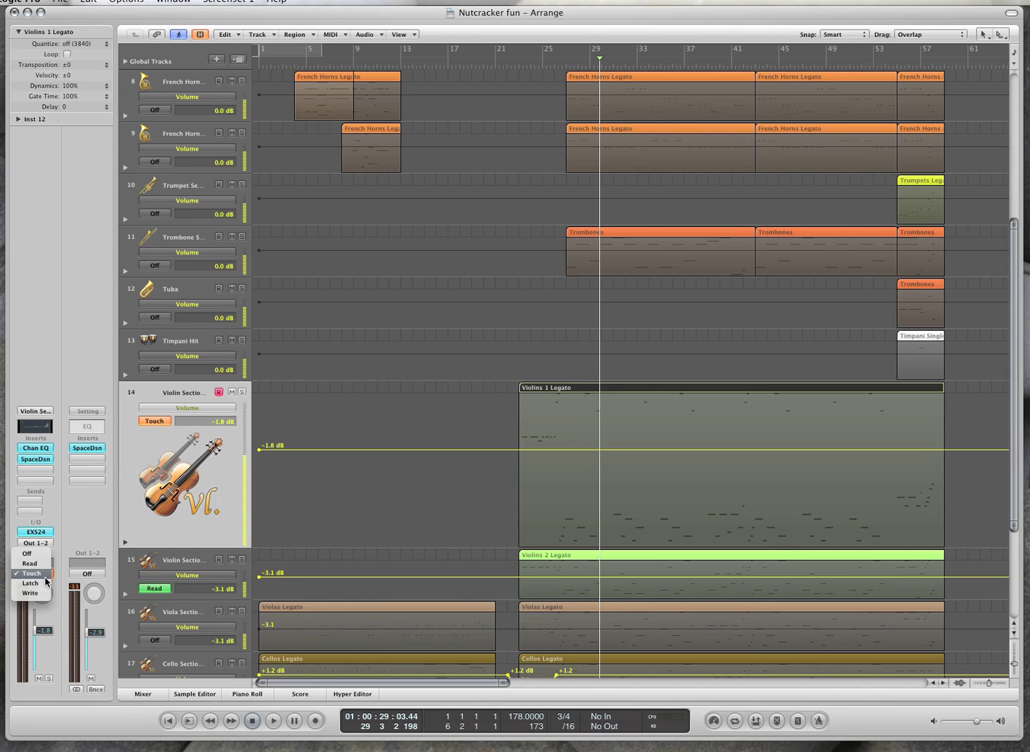
- Record a live volume ride on Violins 1 Legato in Touch mode, then set the track back to Read
{"action": "left_click", "coordinate": [76, 538]}
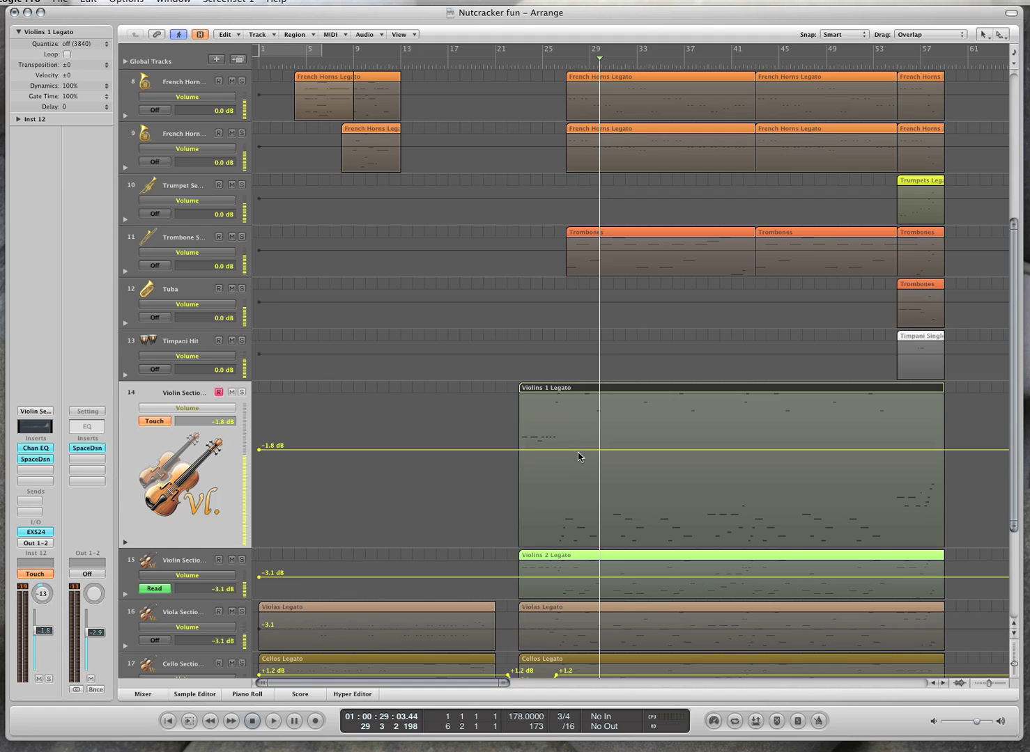
{"action": "key", "text": "space"}
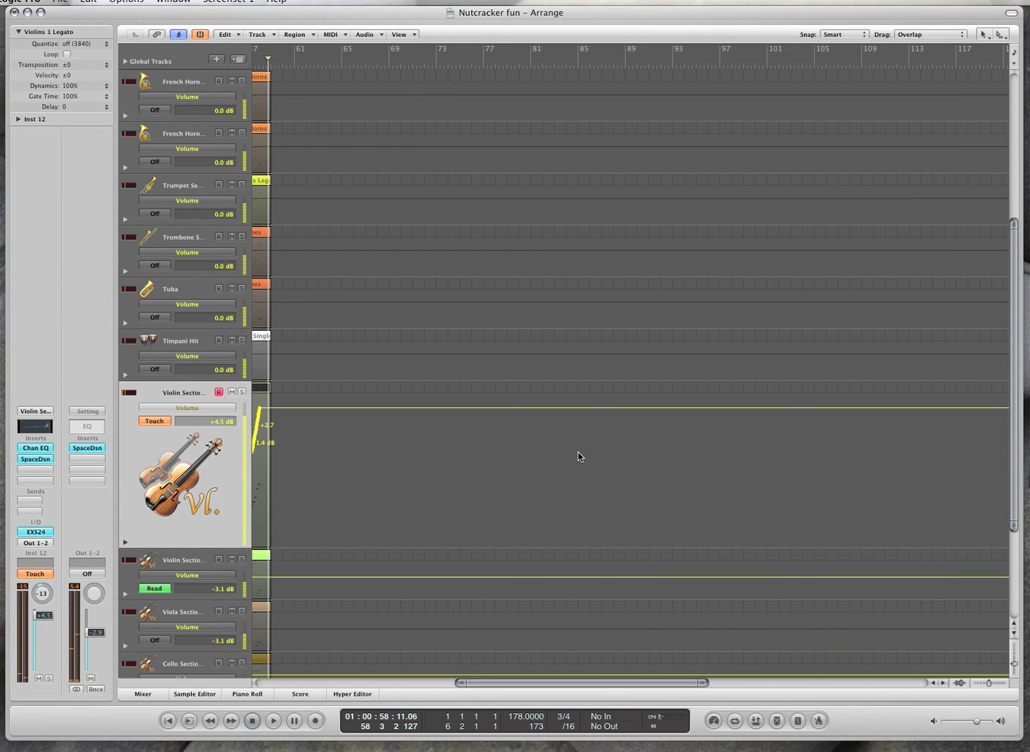
{"action": "scroll", "coordinate": [577, 457], "scroll_direction": "left", "scroll_amount": 15}
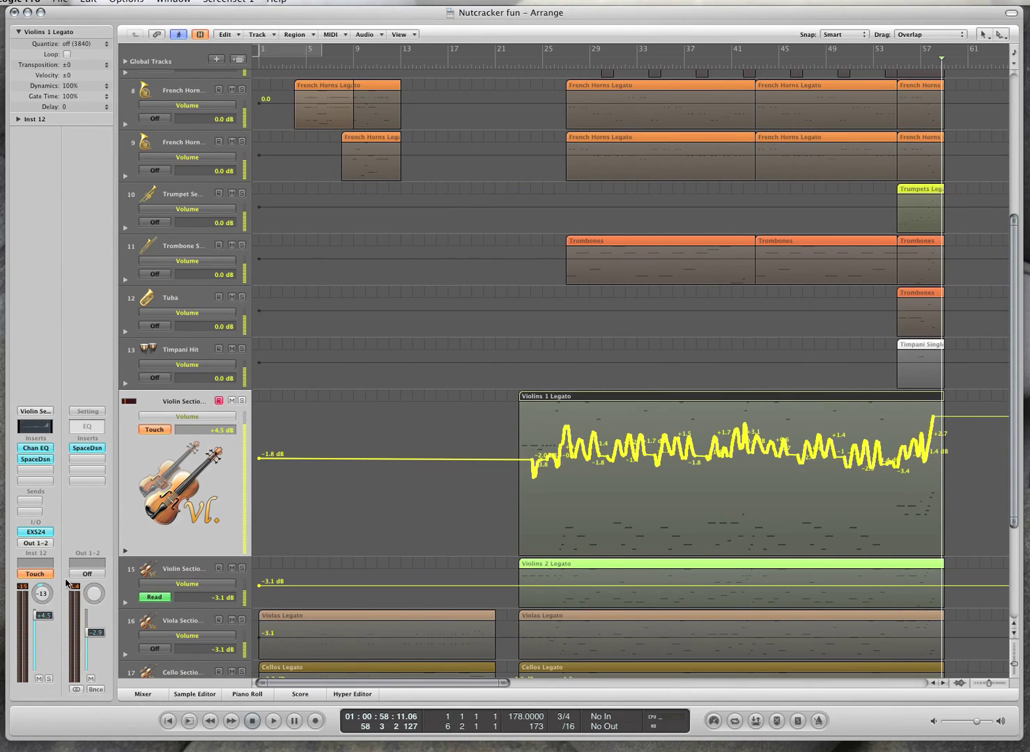
{"action": "left_click", "coordinate": [50, 574]}
{"action": "left_click", "coordinate": [42, 565]}
- Fit tracks in view, select and deselect string regions, then show automation and the violin parameter list
{"action": "key", "text": "ctrl+z"}
{"action": "key", "text": "z"}
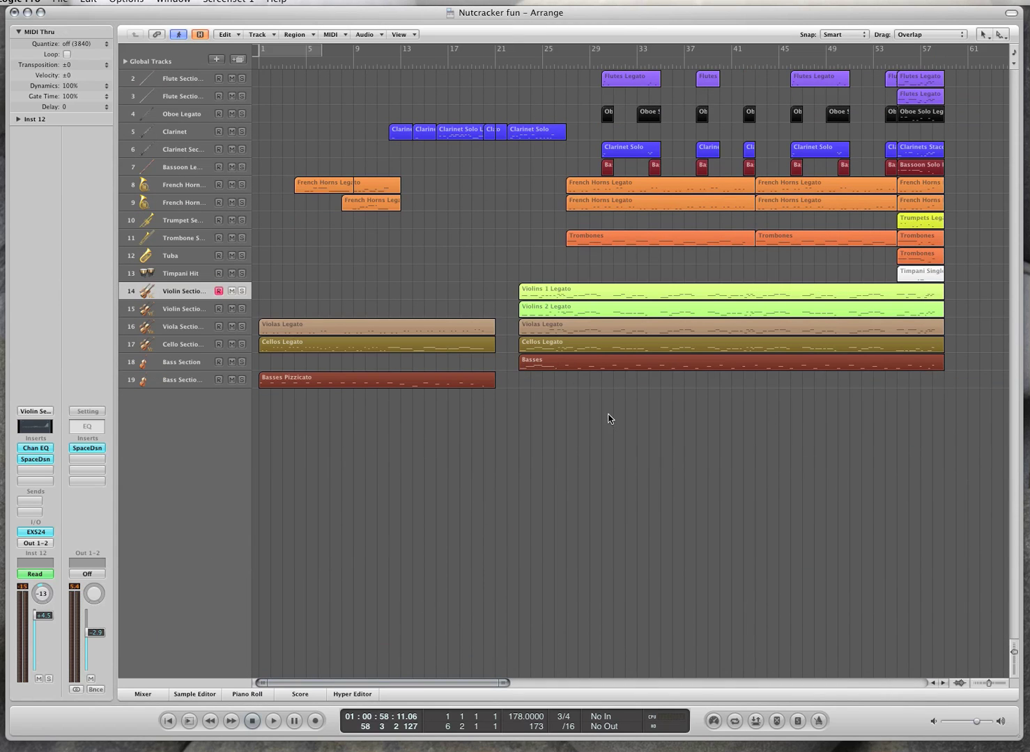
{"action": "left_click_drag", "start_coordinate": [507, 267], "coordinate": [534, 385]}
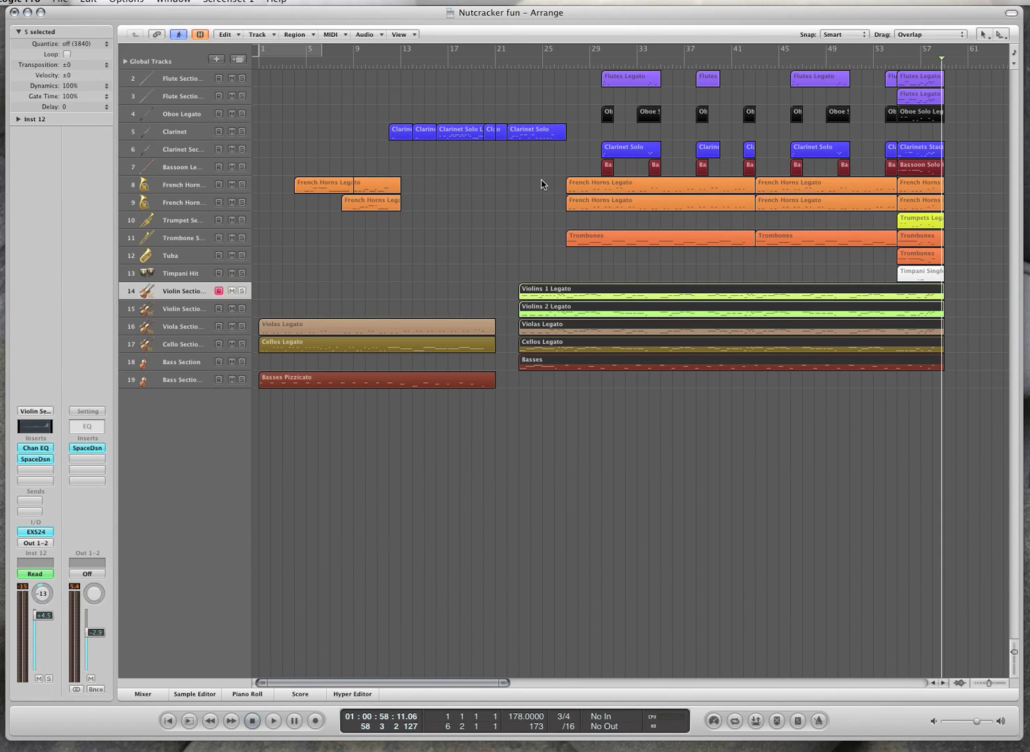
{"action": "left_click_drag", "start_coordinate": [541, 180], "coordinate": [634, 242]}
{"action": "left_click", "coordinate": [551, 244]}
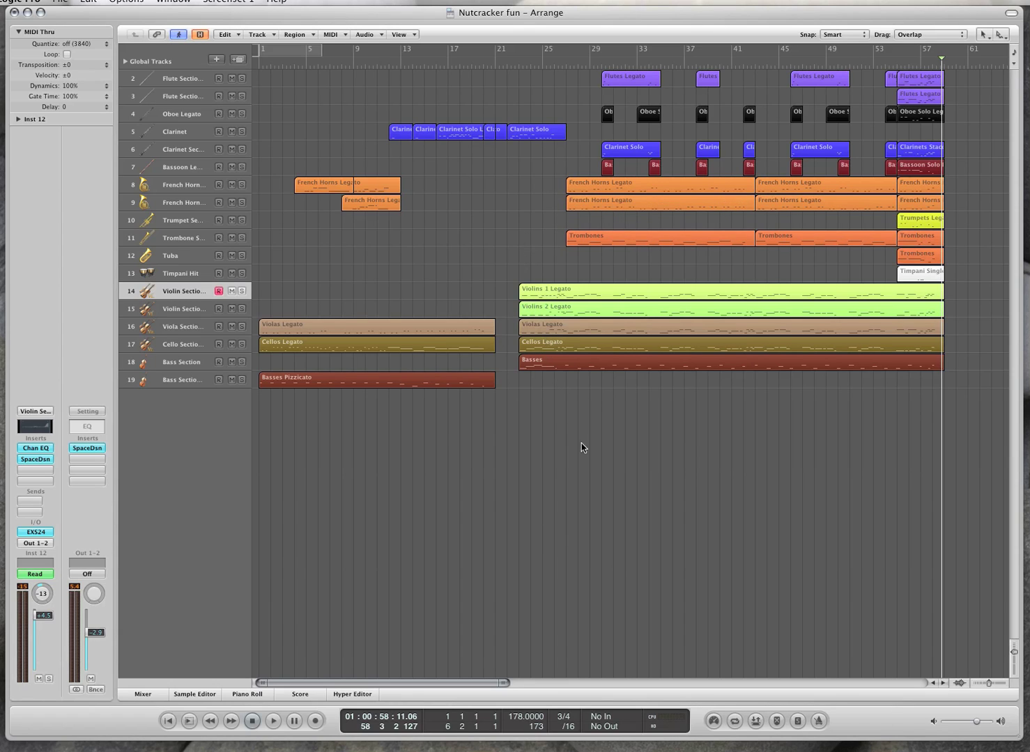
{"action": "left_click_drag", "start_coordinate": [690, 418], "coordinate": [631, 320]}
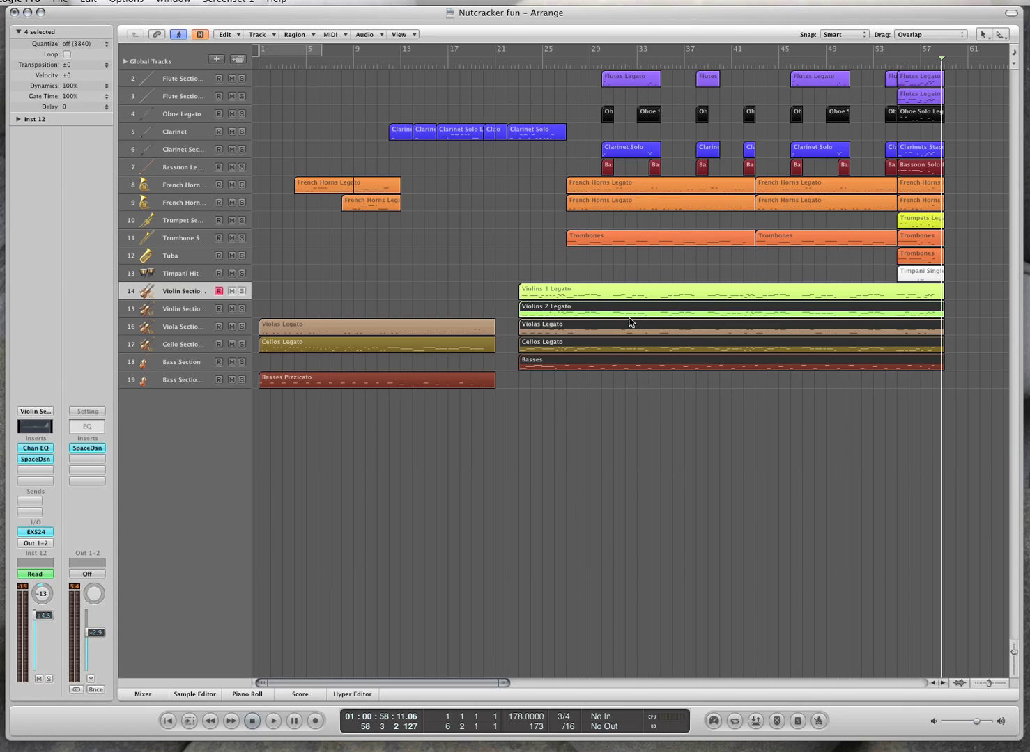
{"action": "left_click", "coordinate": [572, 417]}
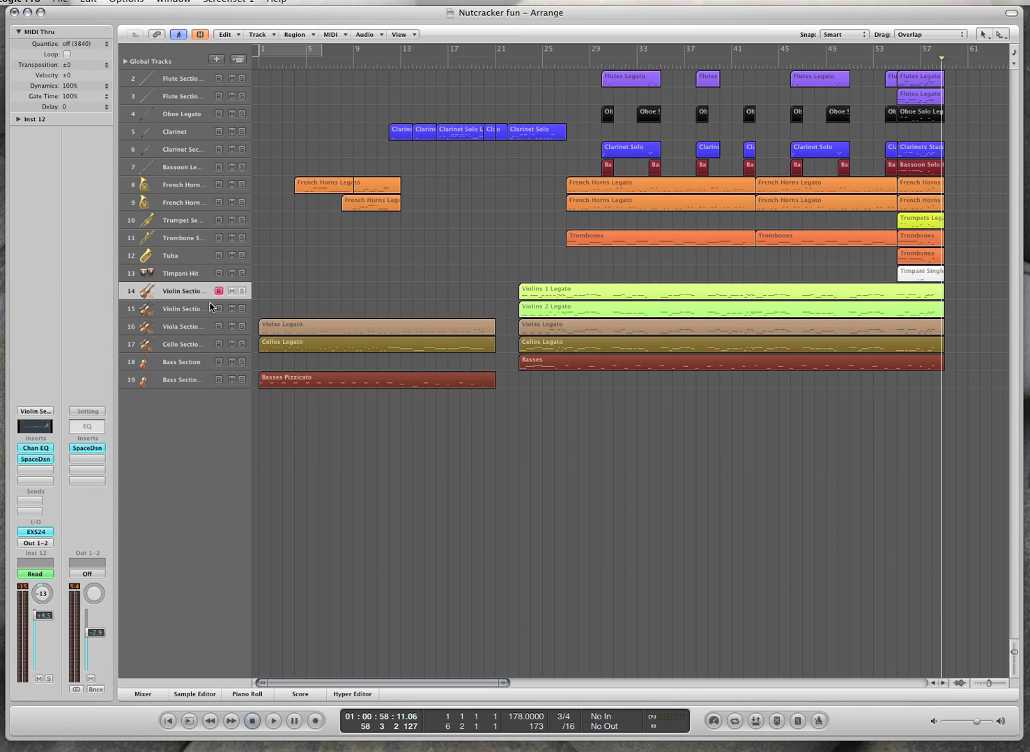
{"action": "key", "text": "a"}
{"action": "left_click", "coordinate": [200, 480]}
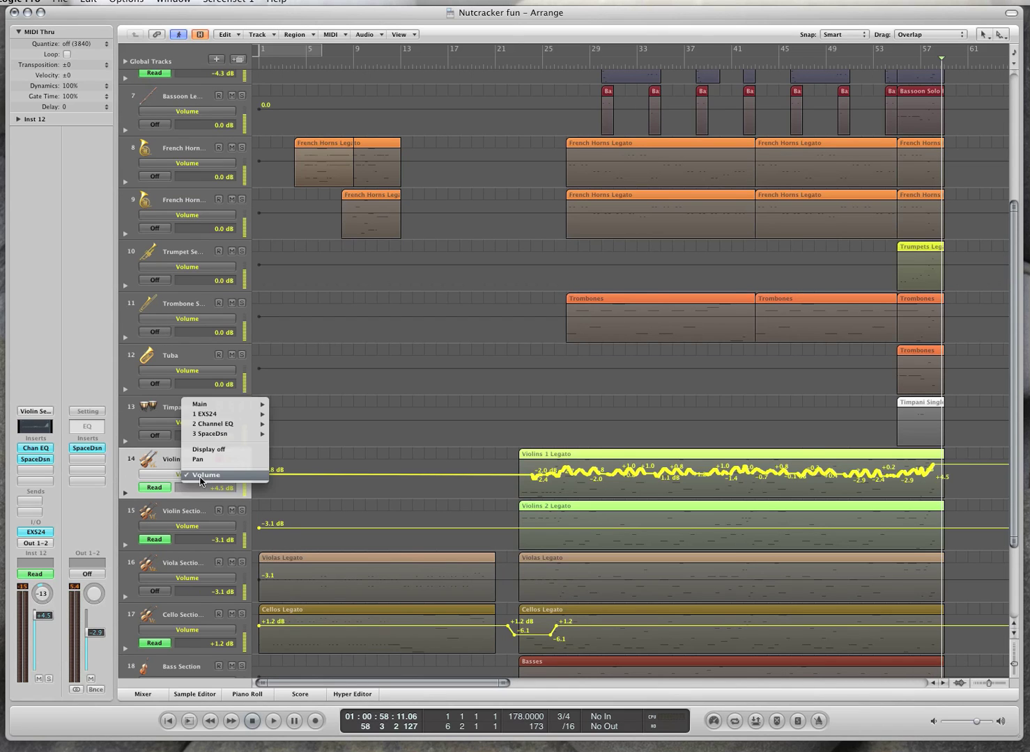
- Select the second French Horn track, pan it further left, and enlarge it with automation lanes shown
{"action": "left_click", "coordinate": [200, 476]}
{"action": "left_click", "coordinate": [185, 513]}
{"action": "scroll", "coordinate": [185, 513], "scroll_direction": "up", "scroll_amount": 5}
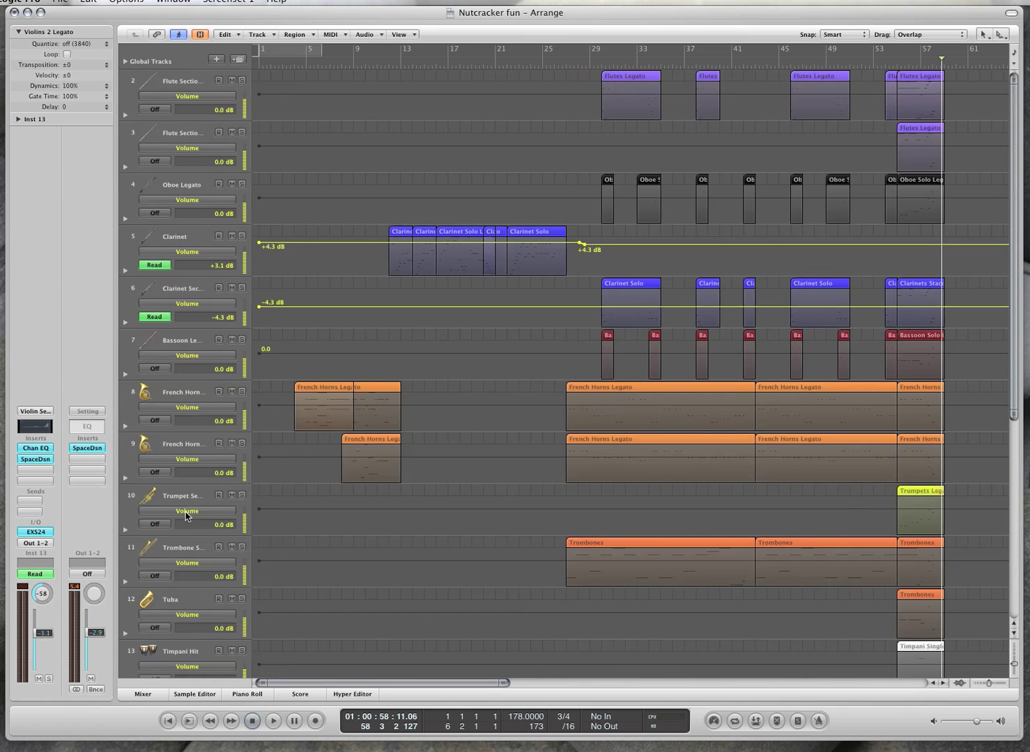
{"action": "left_click", "coordinate": [205, 453]}
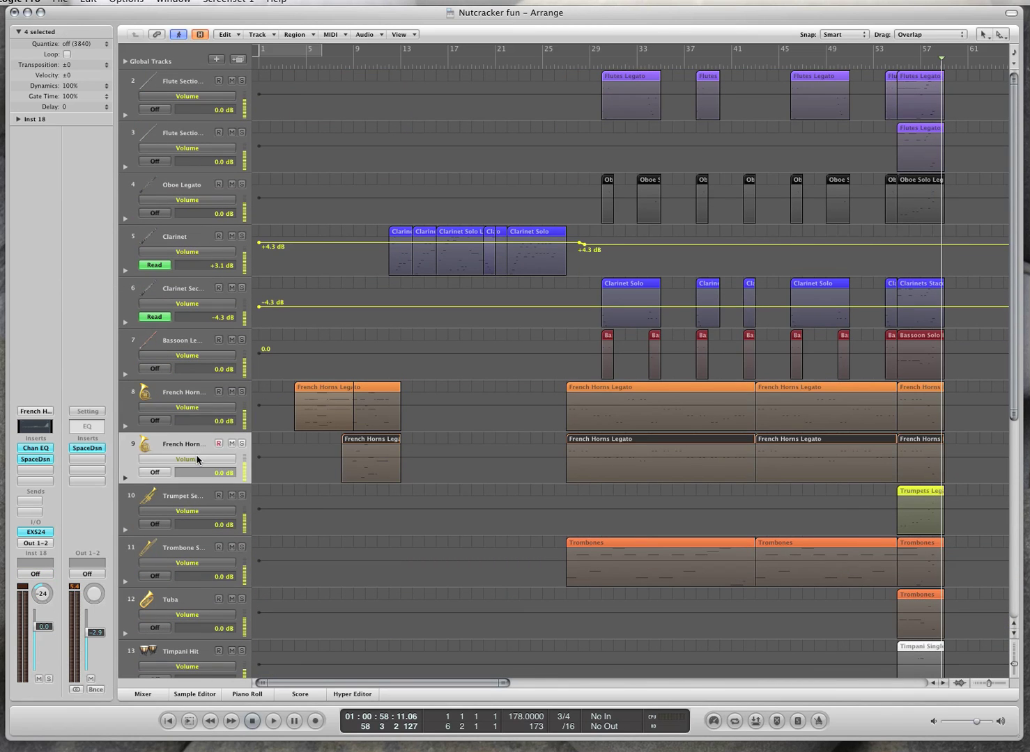
{"action": "left_click", "coordinate": [197, 460]}
{"action": "key", "text": "Escape"}
{"action": "key", "text": "a"}
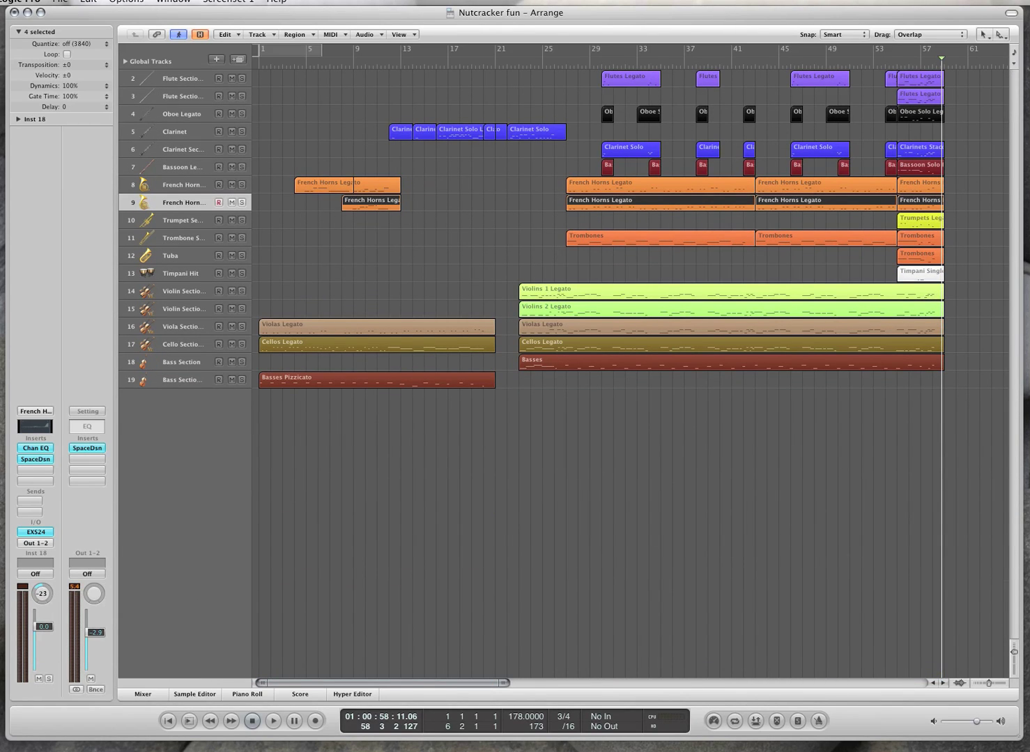
{"action": "left_click_drag", "start_coordinate": [42, 594], "coordinate": [42, 605]}
{"action": "key", "text": "ctrl+Down"}
{"action": "key", "text": "a"}
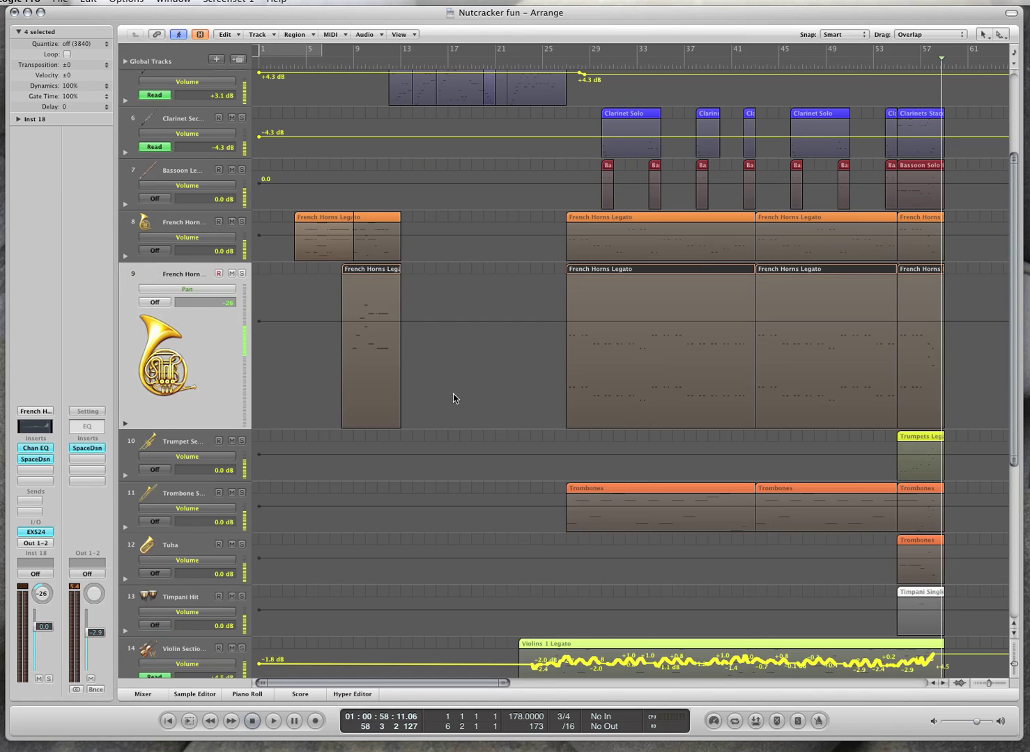
- Set the horn's pan automation to Read and add nodes at +26, -44, +42, -15, -9 and -2
{"action": "left_click", "coordinate": [566, 322]}
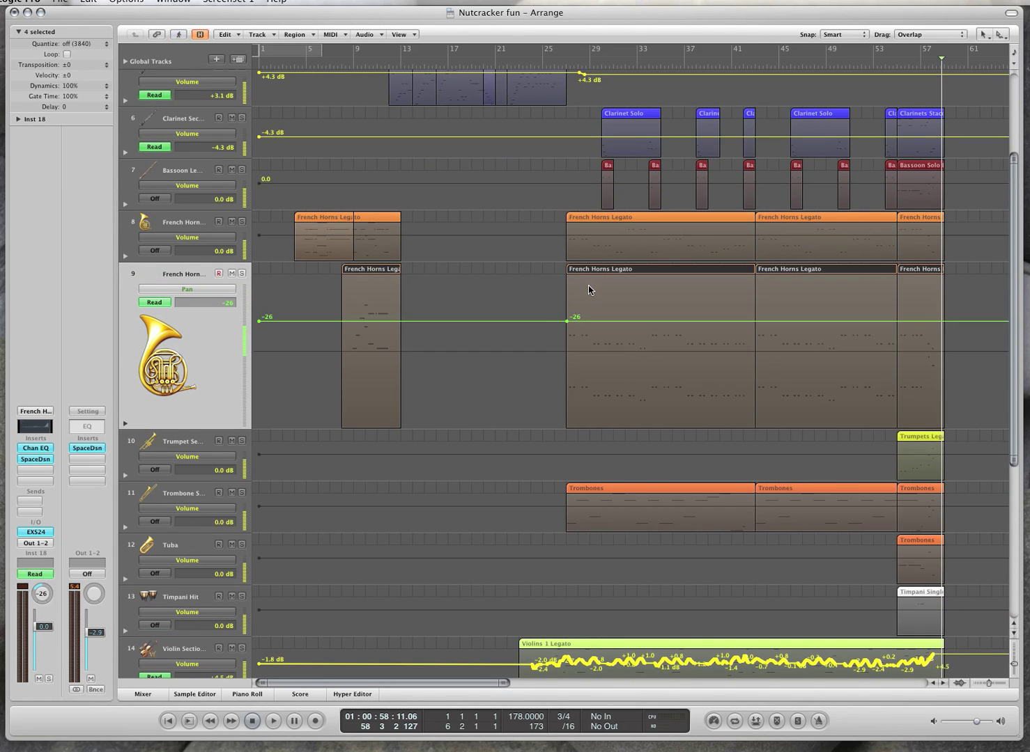
{"action": "left_click", "coordinate": [588, 283]}
{"action": "left_click_drag", "start_coordinate": [595, 319], "coordinate": [598, 382]}
{"action": "left_click", "coordinate": [660, 299]}
{"action": "left_click", "coordinate": [682, 402]}
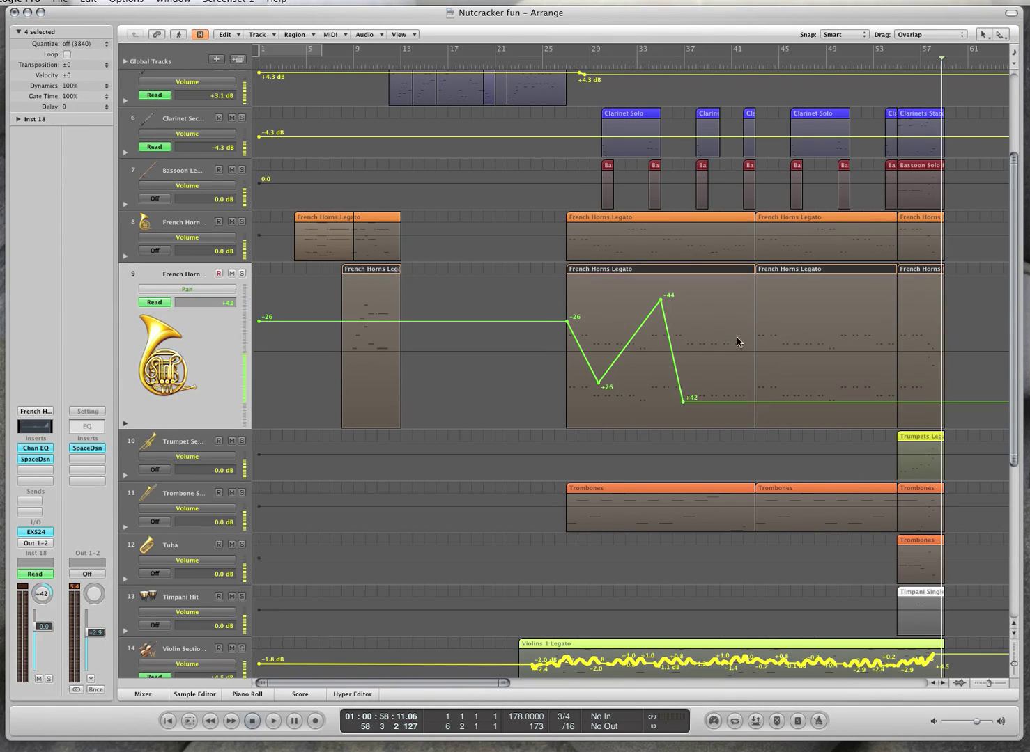
{"action": "left_click", "coordinate": [739, 335]}
{"action": "left_click", "coordinate": [762, 341]}
{"action": "left_click", "coordinate": [791, 349]}
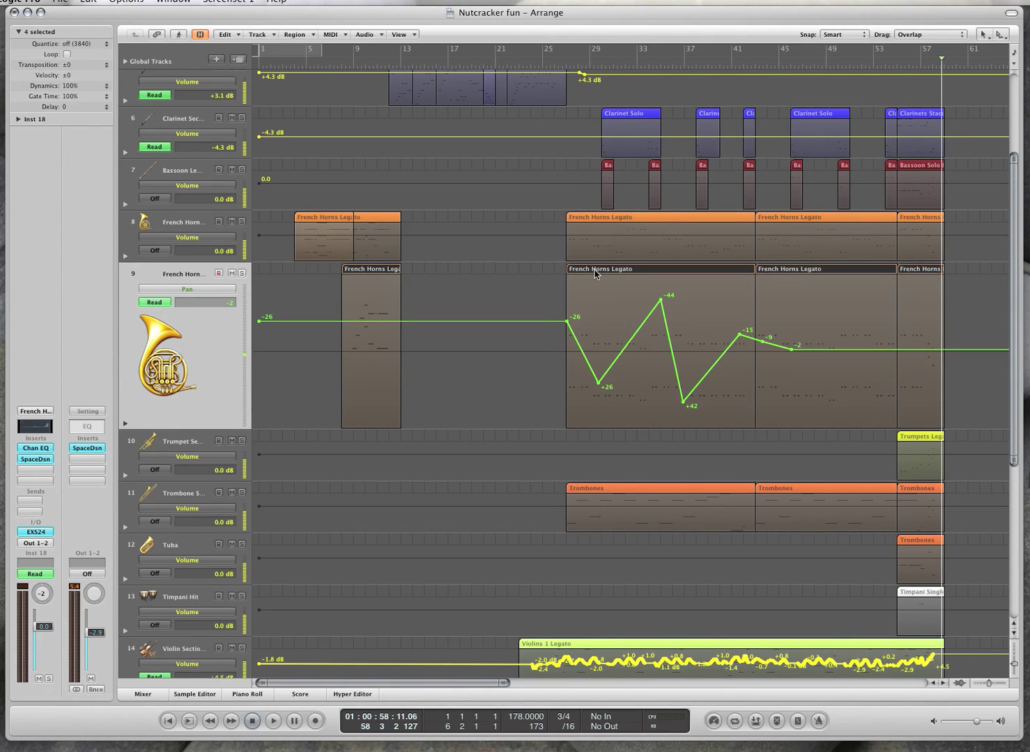
- Solo the horn regions and, playing from bar 29, move the pan nodes to +46, -64 and +62
{"action": "key", "text": "s"}
{"action": "left_click", "coordinate": [562, 62]}
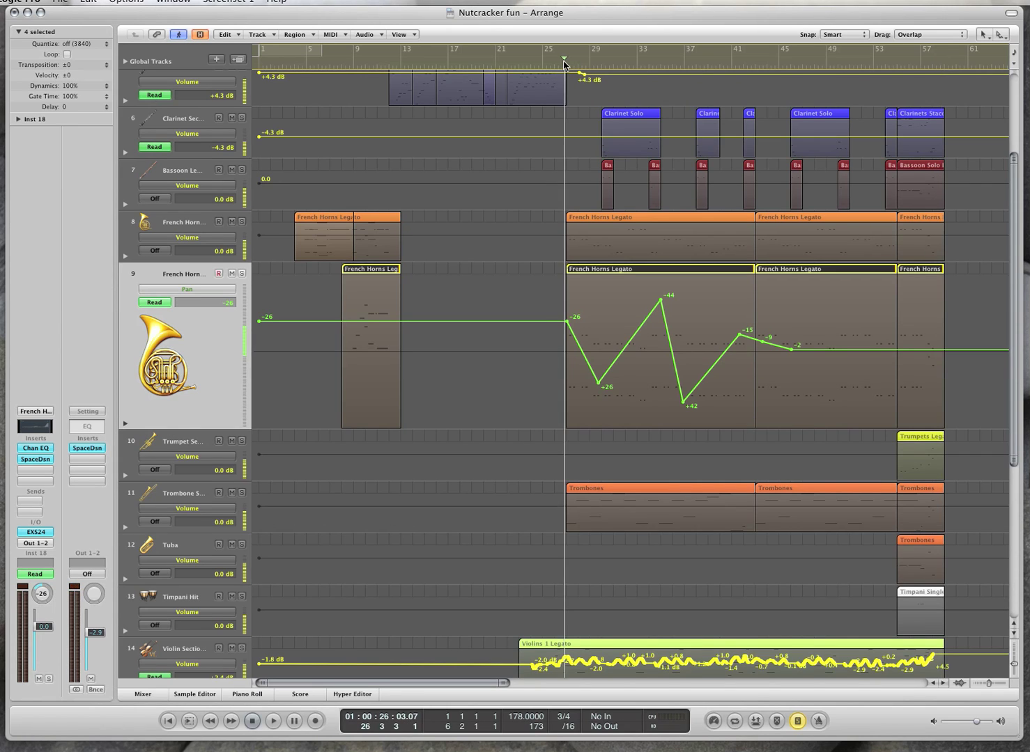
{"action": "key", "text": "space"}
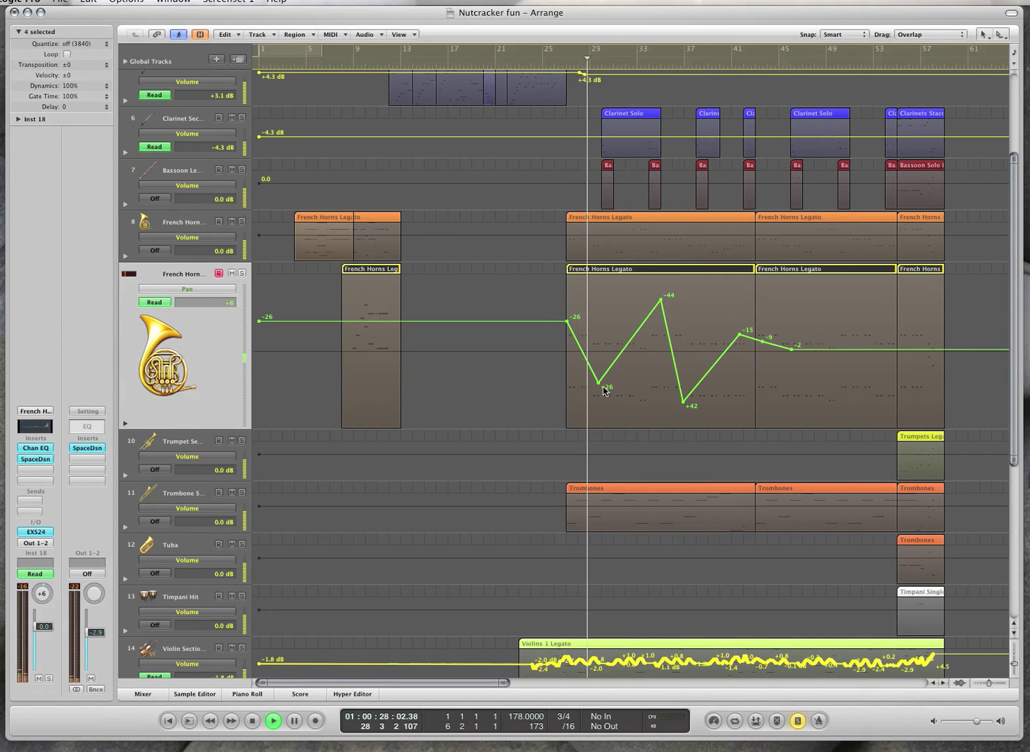
{"action": "left_click_drag", "start_coordinate": [598, 384], "coordinate": [598, 406]}
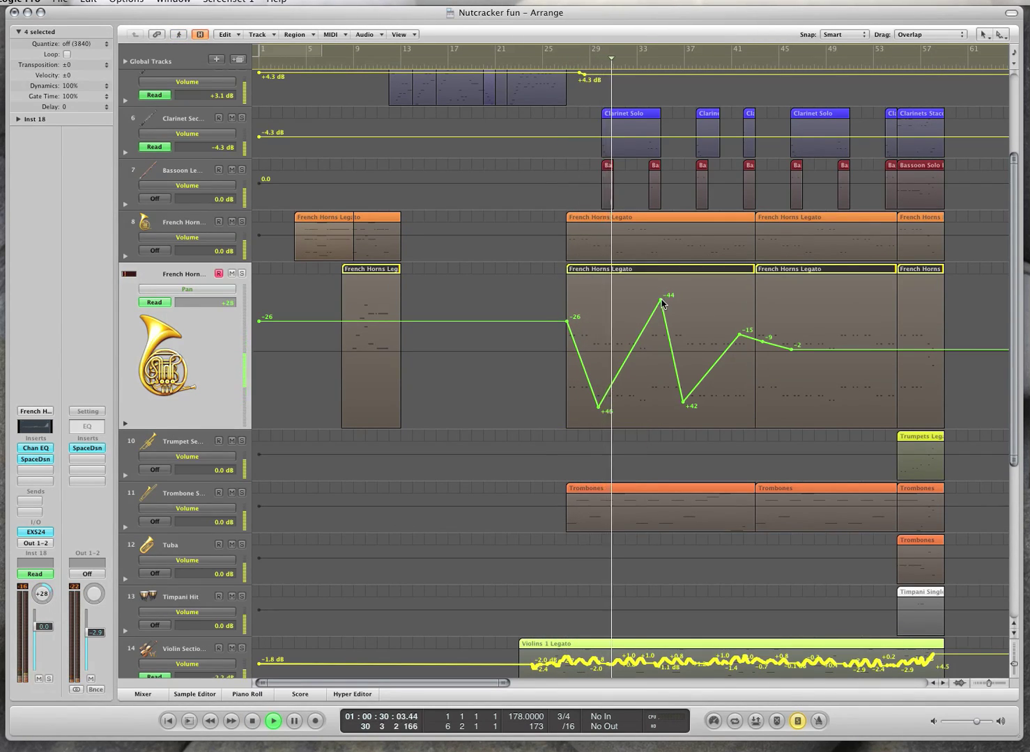
{"action": "left_click_drag", "start_coordinate": [667, 294], "coordinate": [665, 273]}
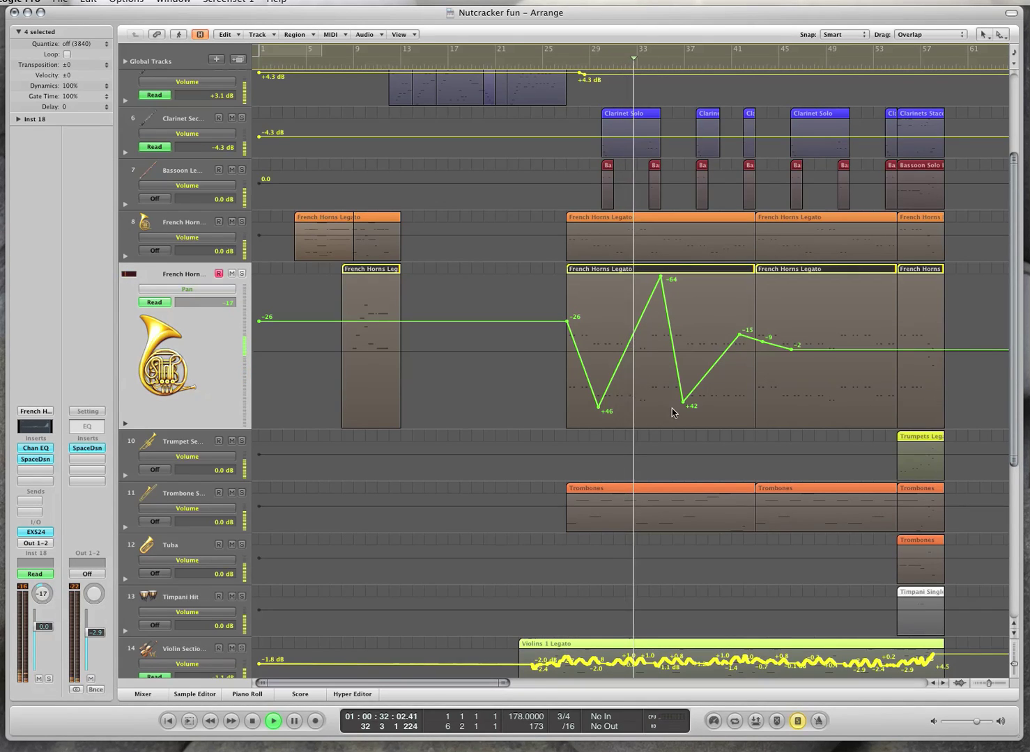
{"action": "left_click_drag", "start_coordinate": [682, 402], "coordinate": [670, 425]}
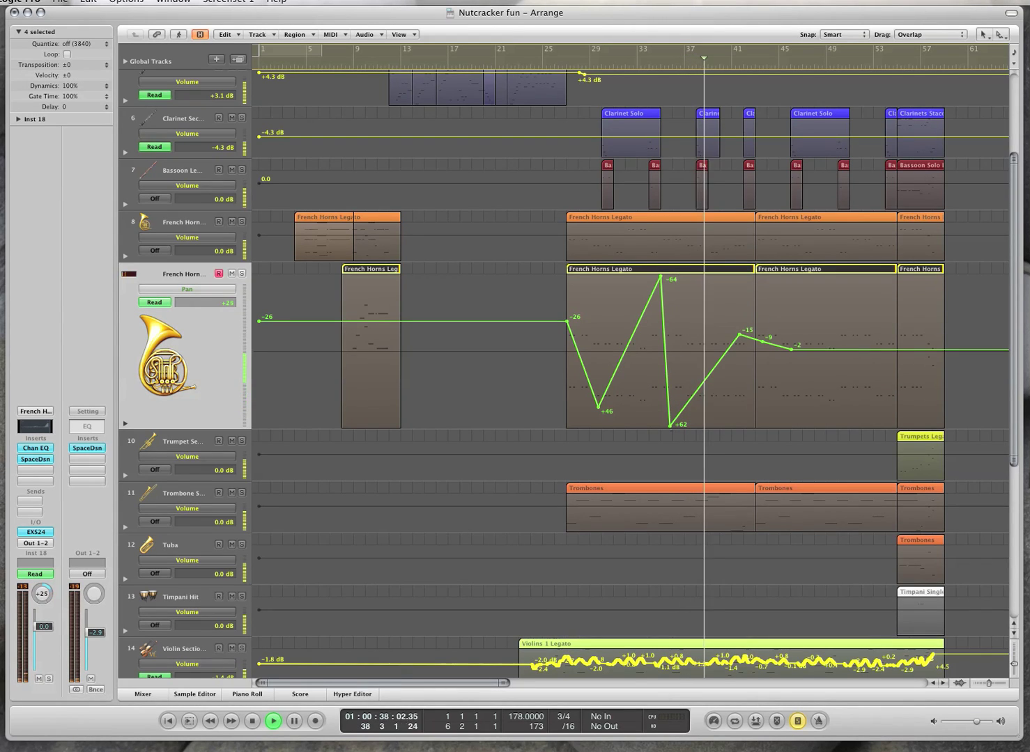
{"action": "key", "text": "space"}
- Unsolo the horns and redraw their pan curve freehand from bar 29 to 49 with the Pencil
{"action": "left_click", "coordinate": [688, 411]}
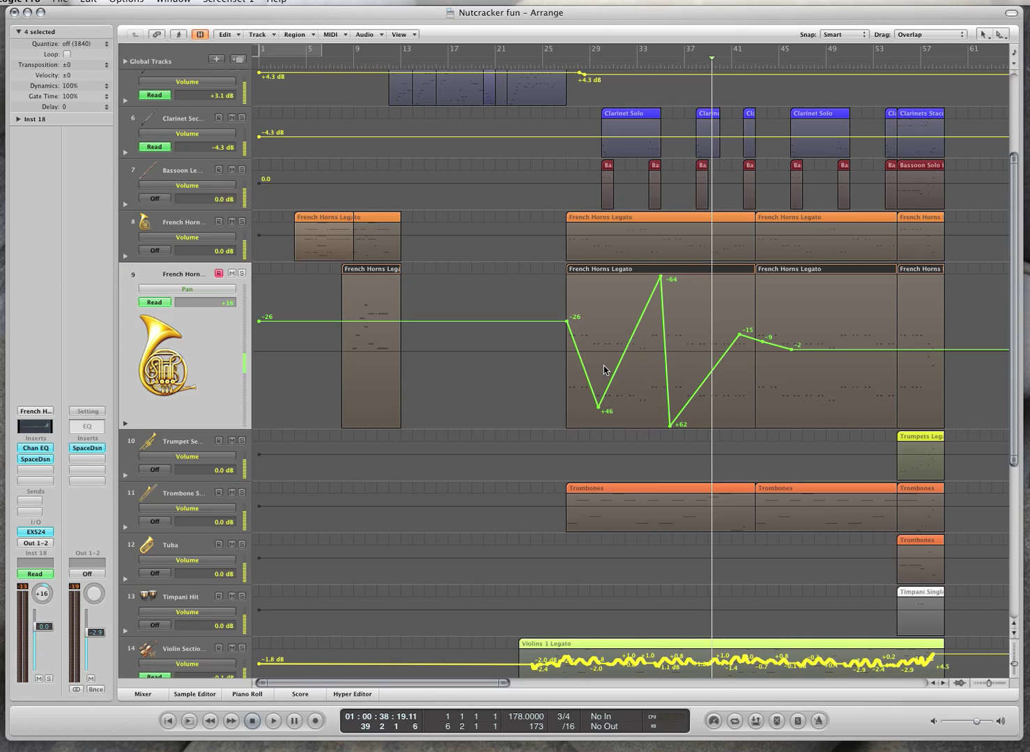
{"action": "key", "text": "Escape"}
{"action": "key", "text": "2"}
{"action": "mouse_move", "coordinate": [582, 345]}
{"action": "left_mouse_down"}
{"action": "mouse_move", "coordinate": [654, 307]}
{"action": "mouse_move", "coordinate": [692, 316]}
{"action": "mouse_move", "coordinate": [703, 346]}
{"action": "mouse_move", "coordinate": [751, 329]}
{"action": "mouse_move", "coordinate": [829, 376]}
{"action": "left_mouse_up"}
{"action": "key", "text": "Escape"}
{"action": "key", "text": "1"}
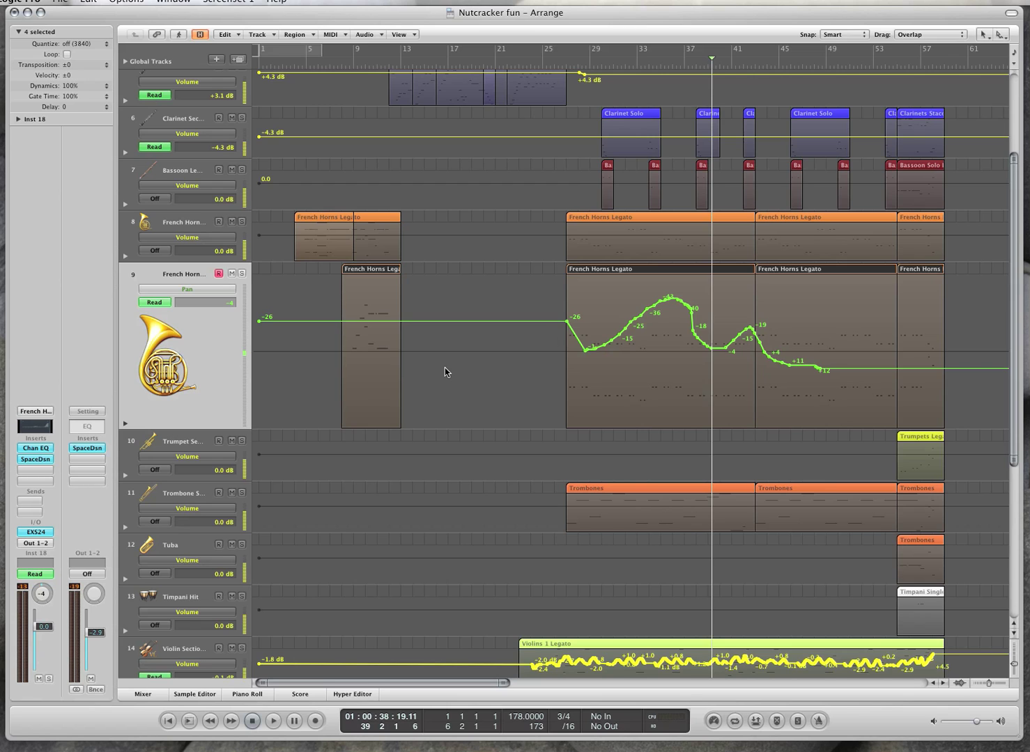
- Hide automation and load the bar-29 French Horns Legato region into the Piano Roll
{"action": "key", "text": "a"}
{"action": "key", "text": "p"}
{"action": "left_click", "coordinate": [516, 224]}
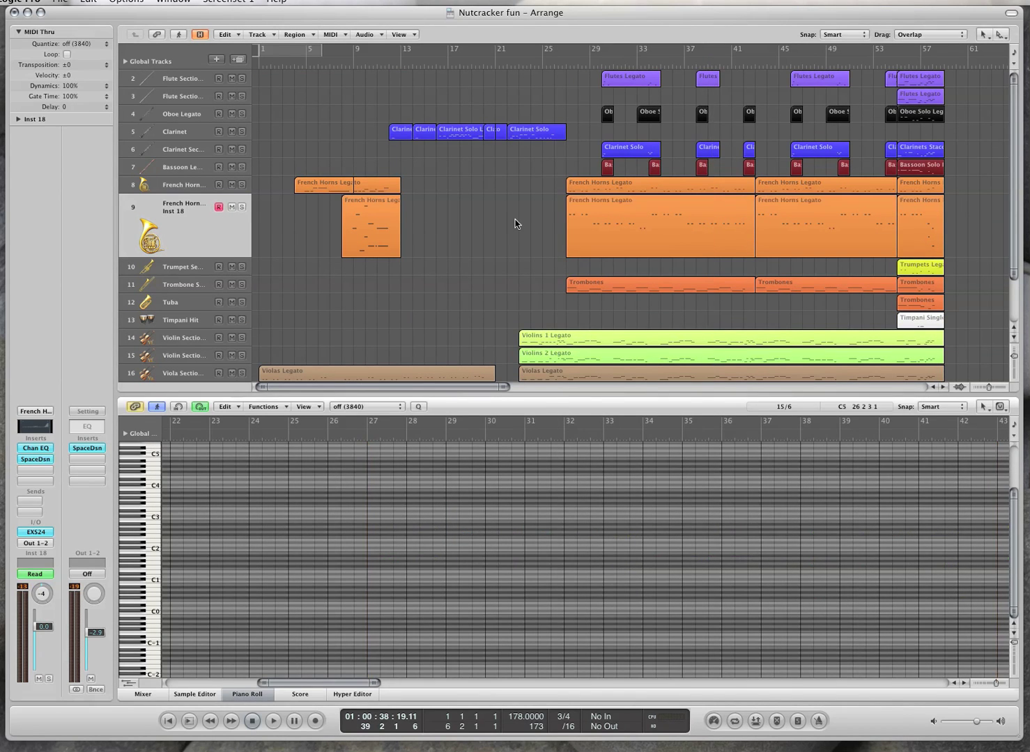
{"action": "left_click", "coordinate": [619, 227]}
- Show the velocity lane, adjust the bar-30 G2 note's velocity, and open the controller list
{"action": "left_click", "coordinate": [130, 683]}
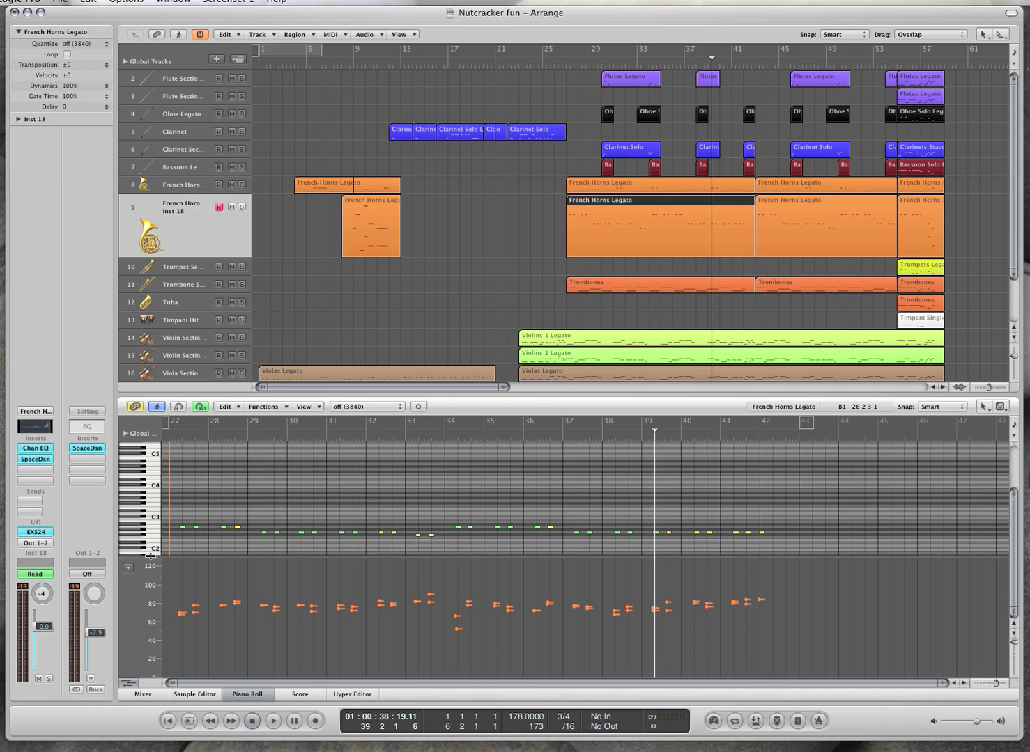
{"action": "left_click_drag", "start_coordinate": [150, 556], "coordinate": [154, 607]}
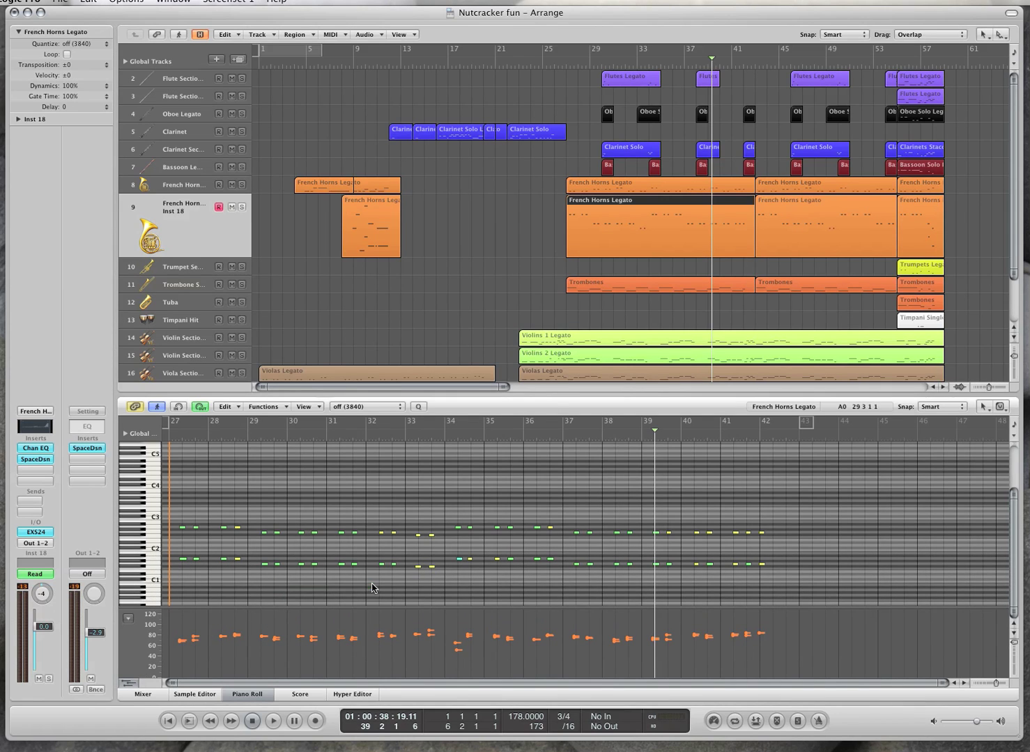
{"action": "mouse_move", "coordinate": [301, 638]}
{"action": "left_mouse_down"}
{"action": "mouse_move", "coordinate": [300, 620]}
{"action": "mouse_move", "coordinate": [300, 645]}
{"action": "left_mouse_up"}
{"action": "mouse_move", "coordinate": [302, 536]}
{"action": "left_mouse_down"}
{"action": "mouse_move", "coordinate": [302, 523]}
{"action": "mouse_move", "coordinate": [302, 541]}
{"action": "left_mouse_up"}
{"action": "left_click", "coordinate": [130, 619]}
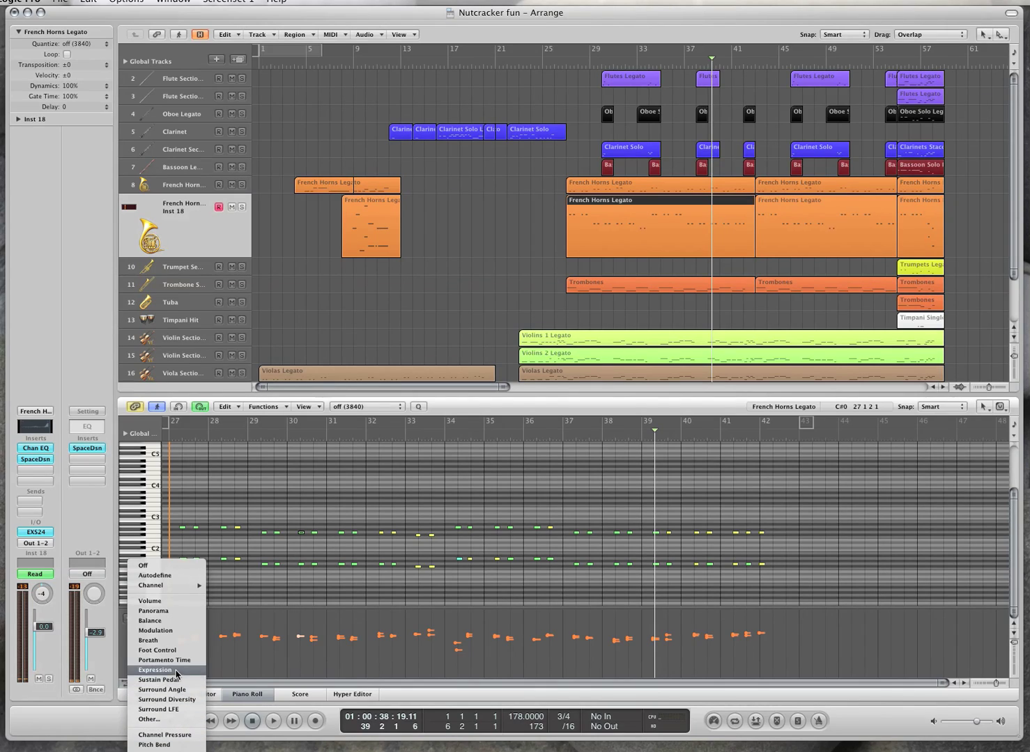
- Draw a Volume hyper draw curve with points at 0.0, +5, -7.6, -2.2, -2.2 and -5.1
{"action": "left_click", "coordinate": [168, 601]}
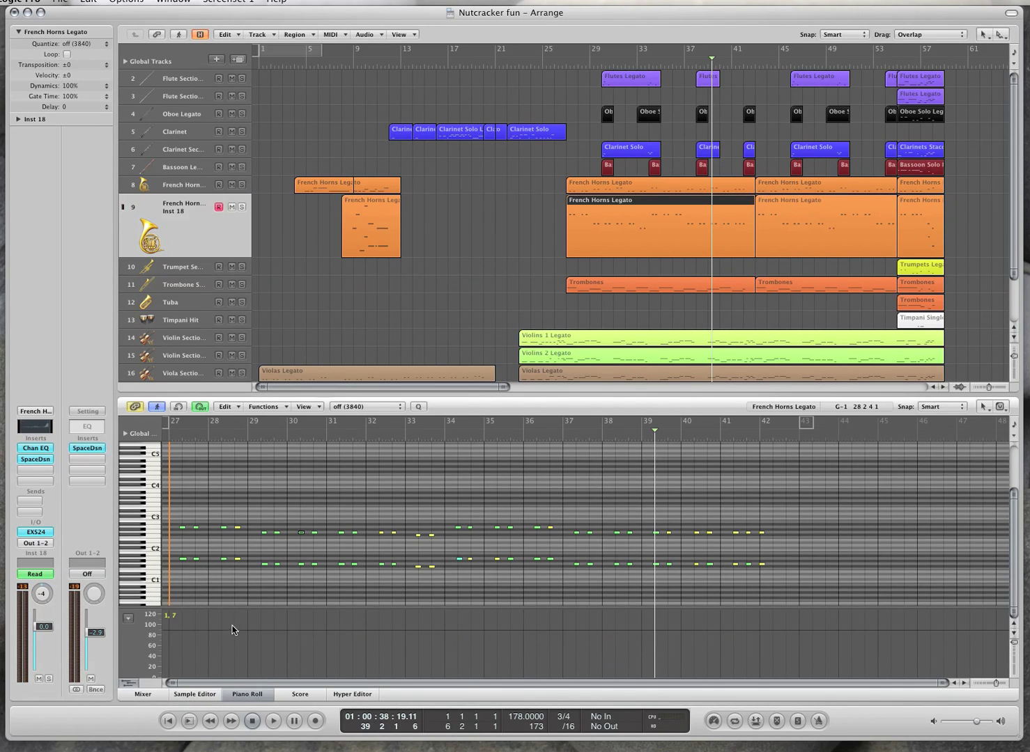
{"action": "left_click", "coordinate": [262, 613]}
{"action": "left_click", "coordinate": [304, 647]}
{"action": "left_click", "coordinate": [310, 646]}
{"action": "left_click", "coordinate": [414, 636]}
{"action": "left_click", "coordinate": [434, 636]}
{"action": "left_click", "coordinate": [449, 642]}
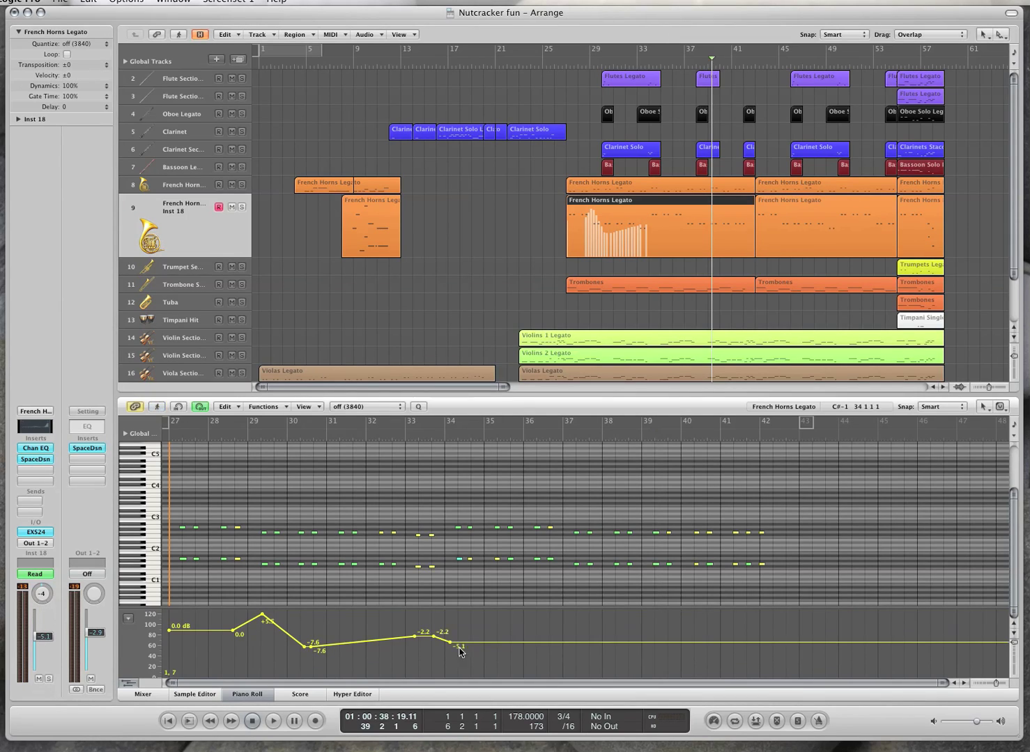
{"action": "key", "text": "a"}
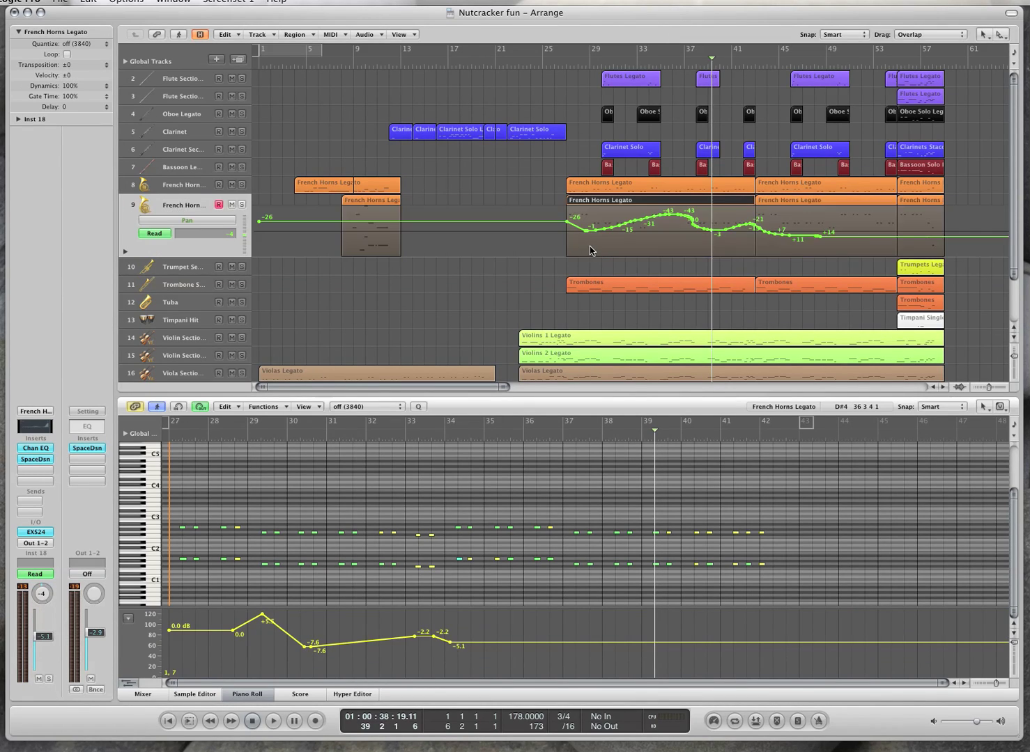
{"action": "key", "text": "a"}
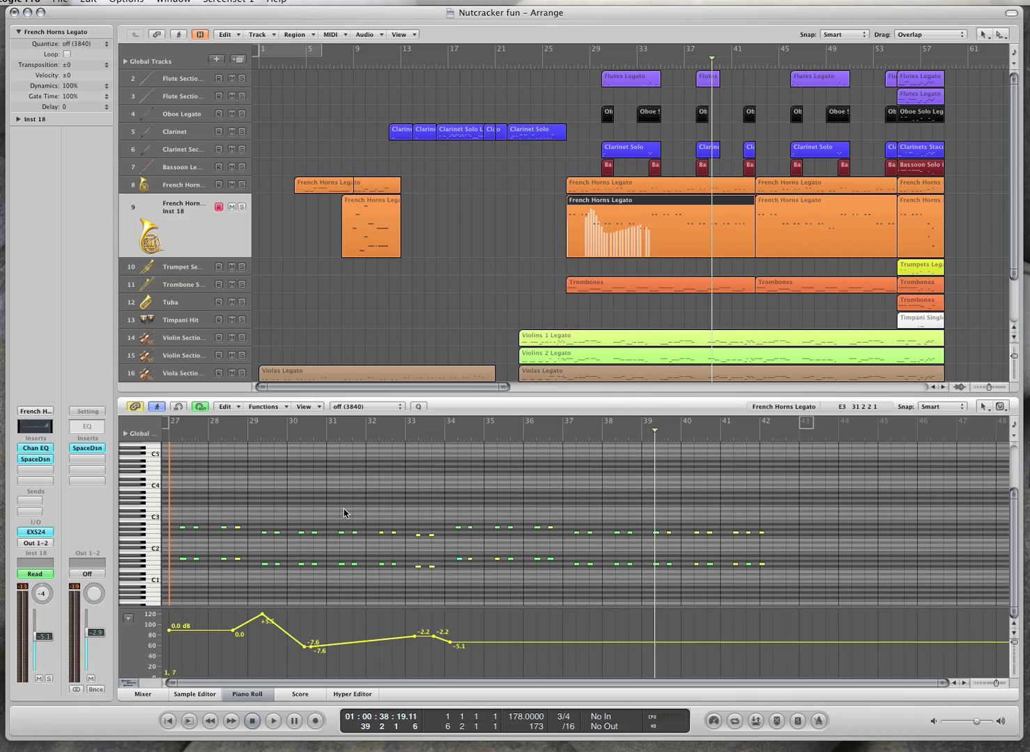
{"action": "left_click_drag", "start_coordinate": [349, 497], "coordinate": [394, 506]}
{"action": "left_click", "coordinate": [131, 618]}
- Switch the lane to Sustain Pedal, add points at 59 and 127, and drop the bar-28 point to 0
{"action": "left_click", "coordinate": [143, 611]}
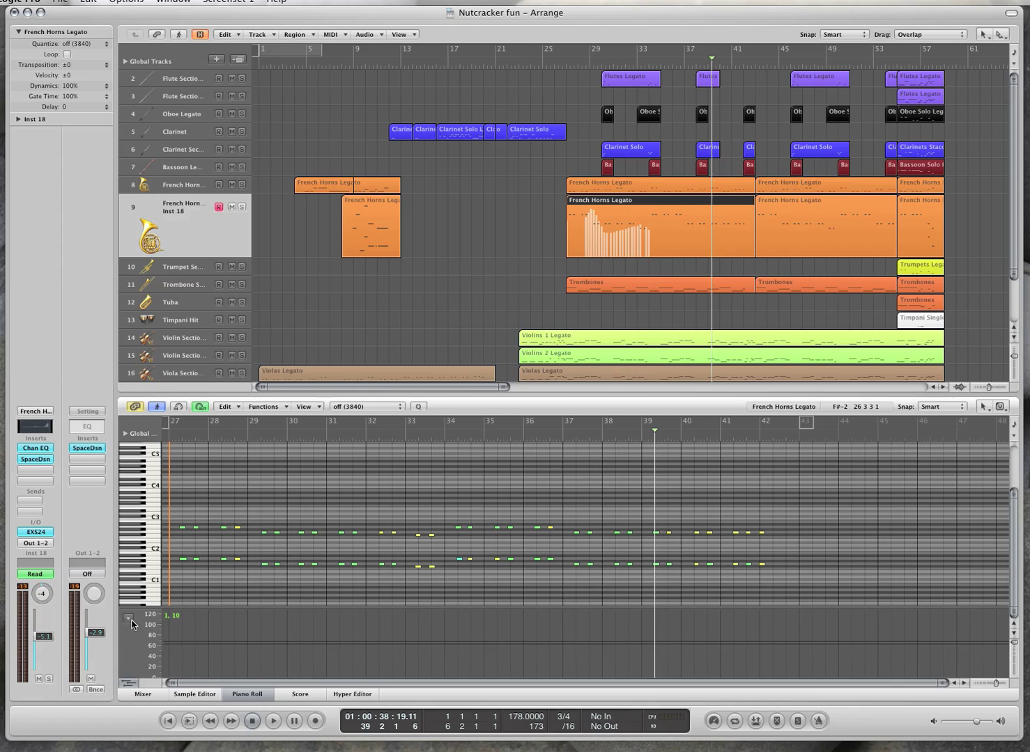
{"action": "left_click", "coordinate": [129, 622]}
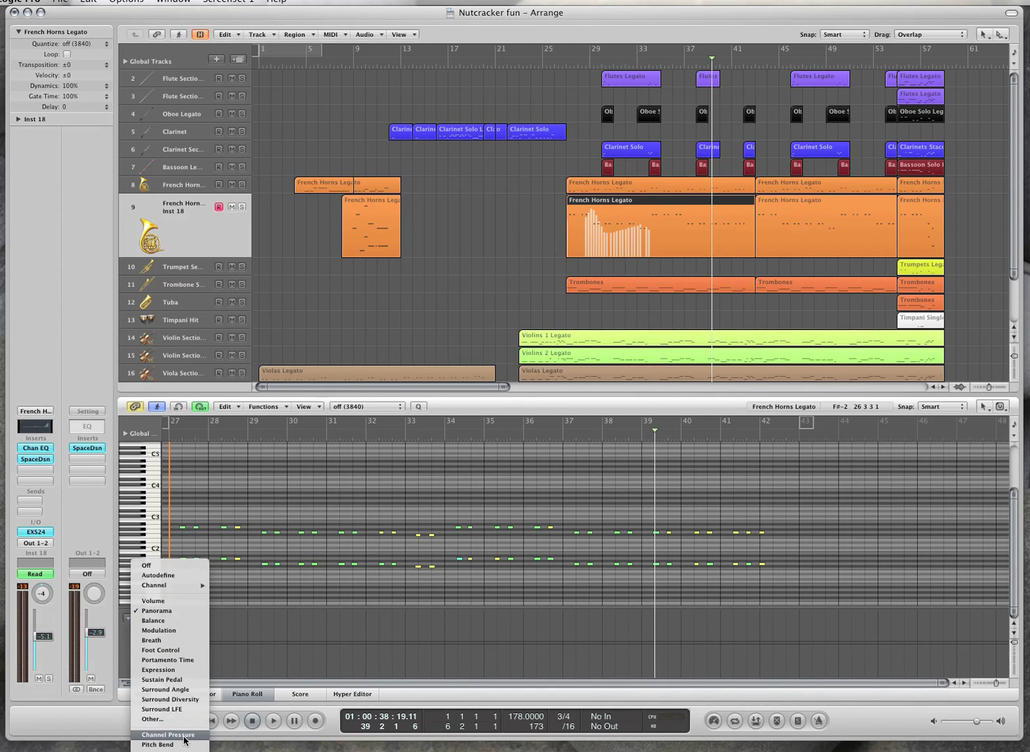
{"action": "left_click", "coordinate": [180, 681]}
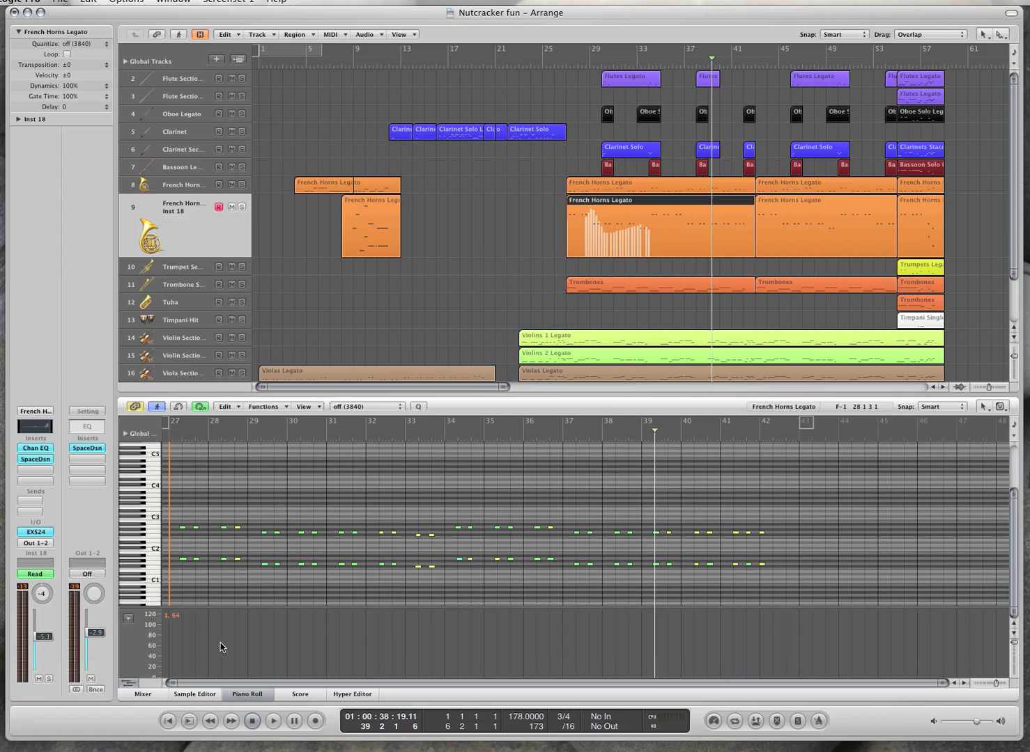
{"action": "left_click", "coordinate": [220, 648]}
{"action": "left_click", "coordinate": [250, 611]}
{"action": "left_click", "coordinate": [325, 676]}
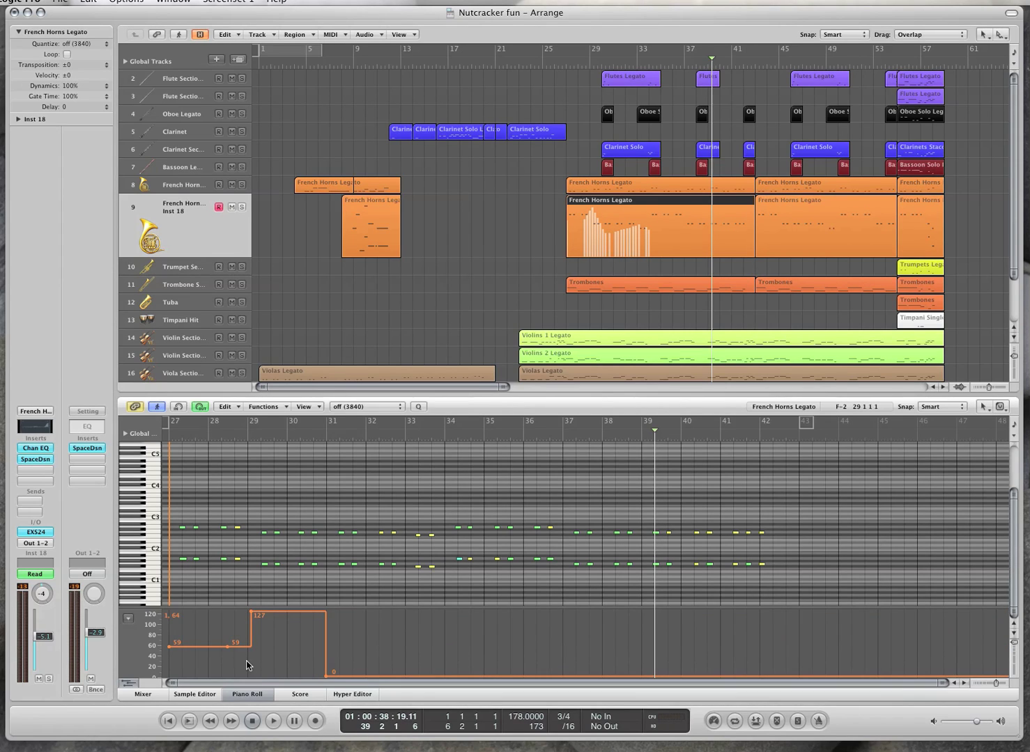
{"action": "mouse_move", "coordinate": [228, 648]}
{"action": "left_mouse_down"}
{"action": "mouse_move", "coordinate": [213, 648]}
{"action": "mouse_move", "coordinate": [212, 695]}
{"action": "left_mouse_up"}
- Close the Piano Roll and open the Color palette, moving it below the regions
{"action": "key", "text": "p"}
{"action": "left_click", "coordinate": [439, 315]}
{"action": "key", "text": "a"}
{"action": "key", "text": "a"}
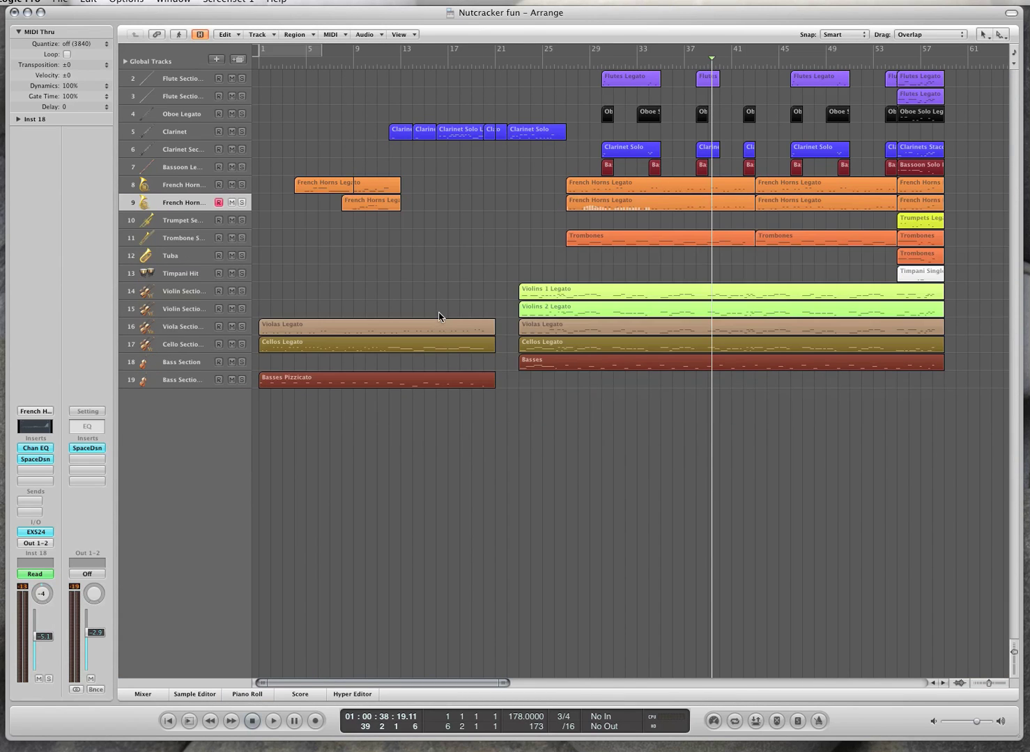
{"action": "key", "text": "a"}
{"action": "key", "text": "a"}
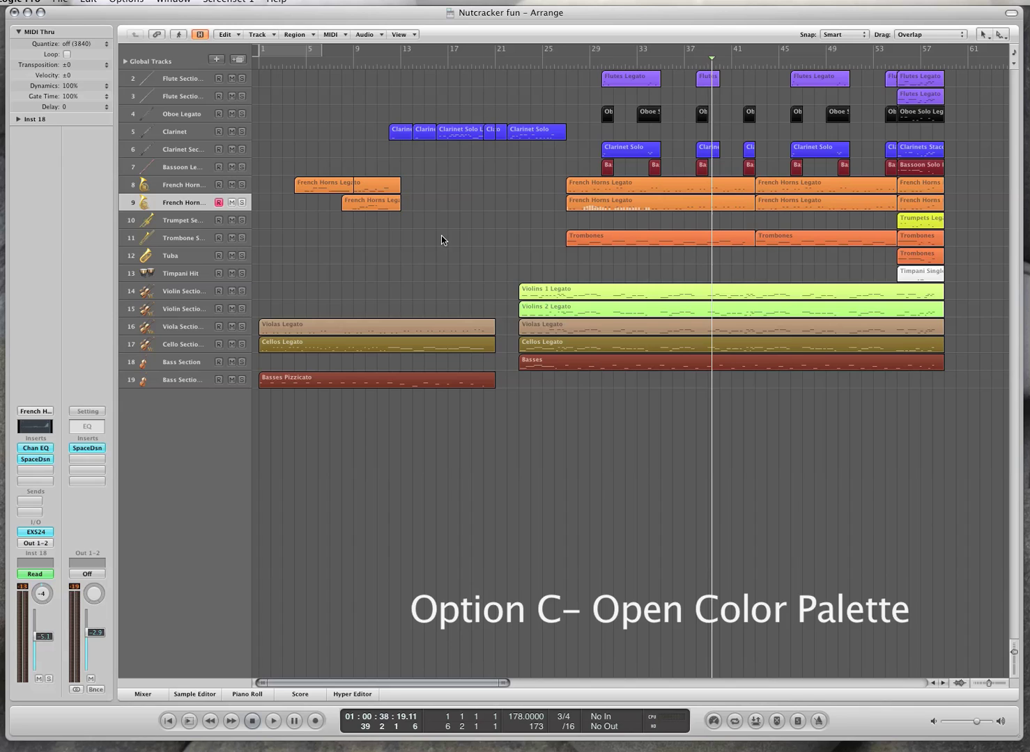
{"action": "key", "text": "alt+c"}
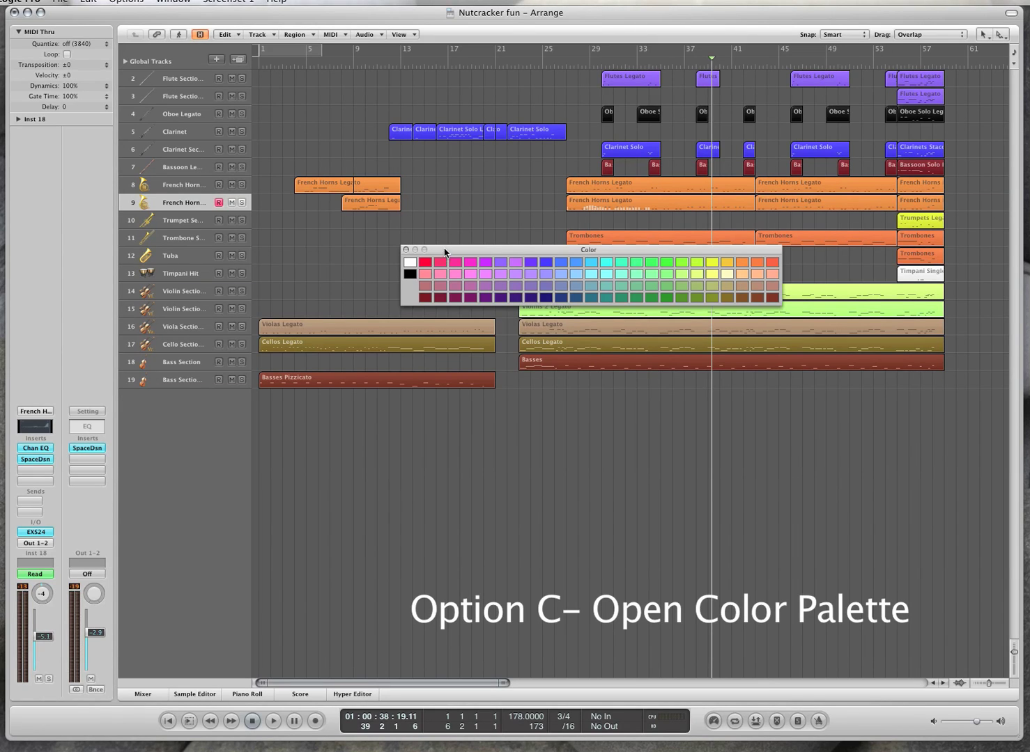
{"action": "left_click_drag", "start_coordinate": [449, 245], "coordinate": [451, 443]}
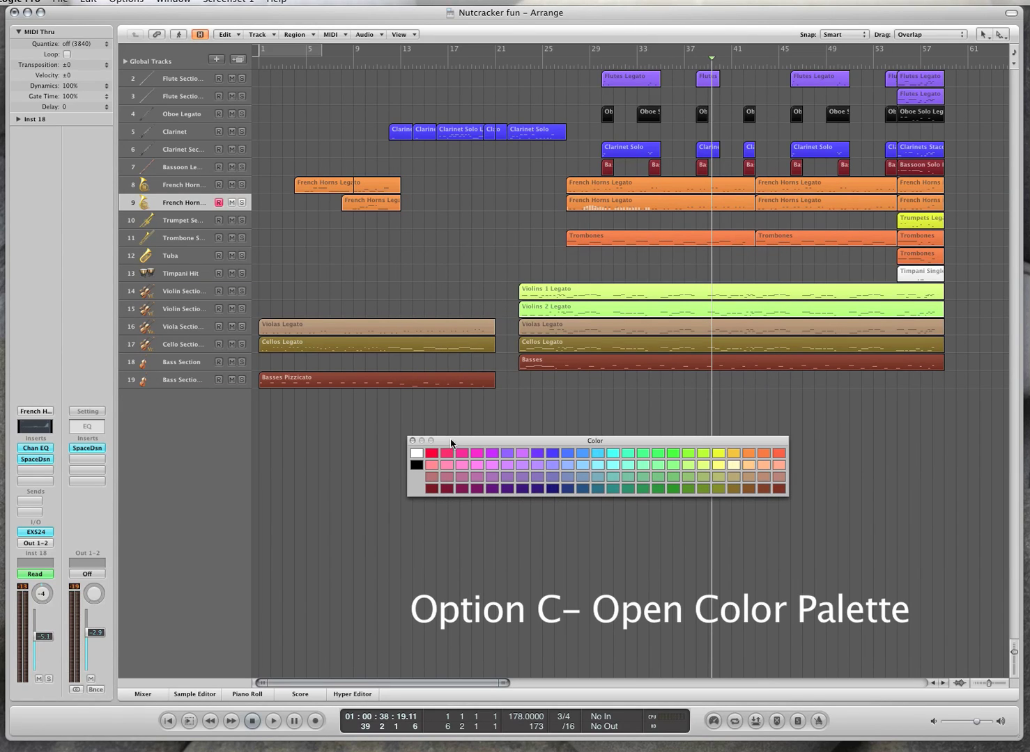
- Colour the Basses region light blue and the bar-25 Violas Legato region deep blue
{"action": "left_click", "coordinate": [560, 363]}
{"action": "left_click", "coordinate": [596, 454]}
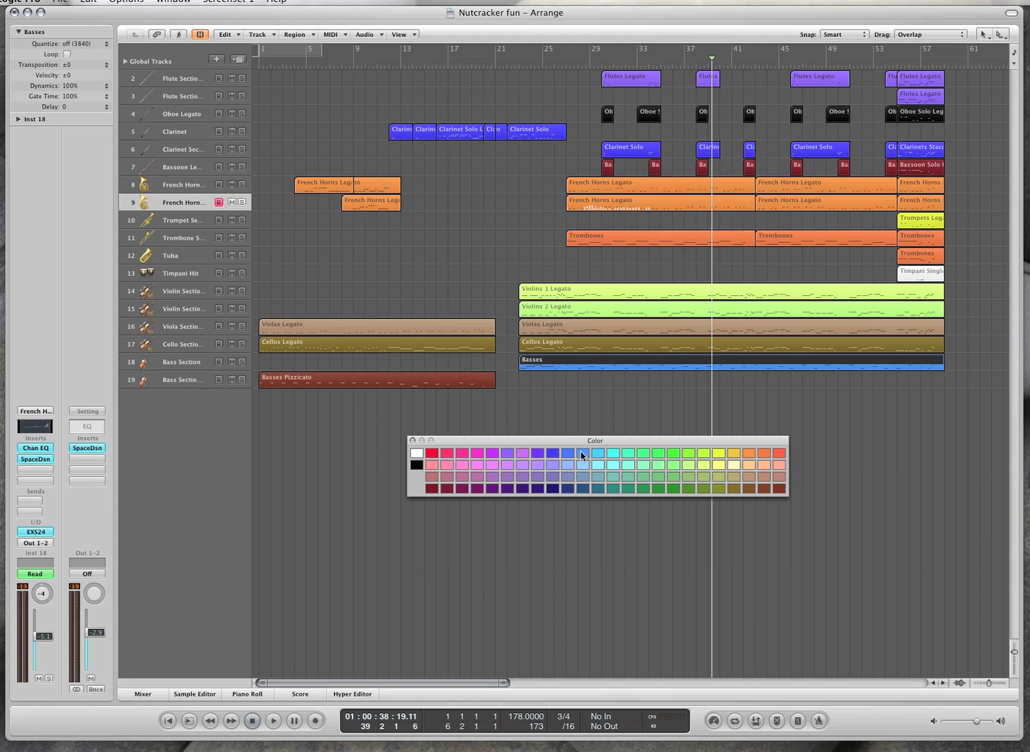
{"action": "left_click", "coordinate": [569, 328]}
{"action": "left_click", "coordinate": [555, 454]}
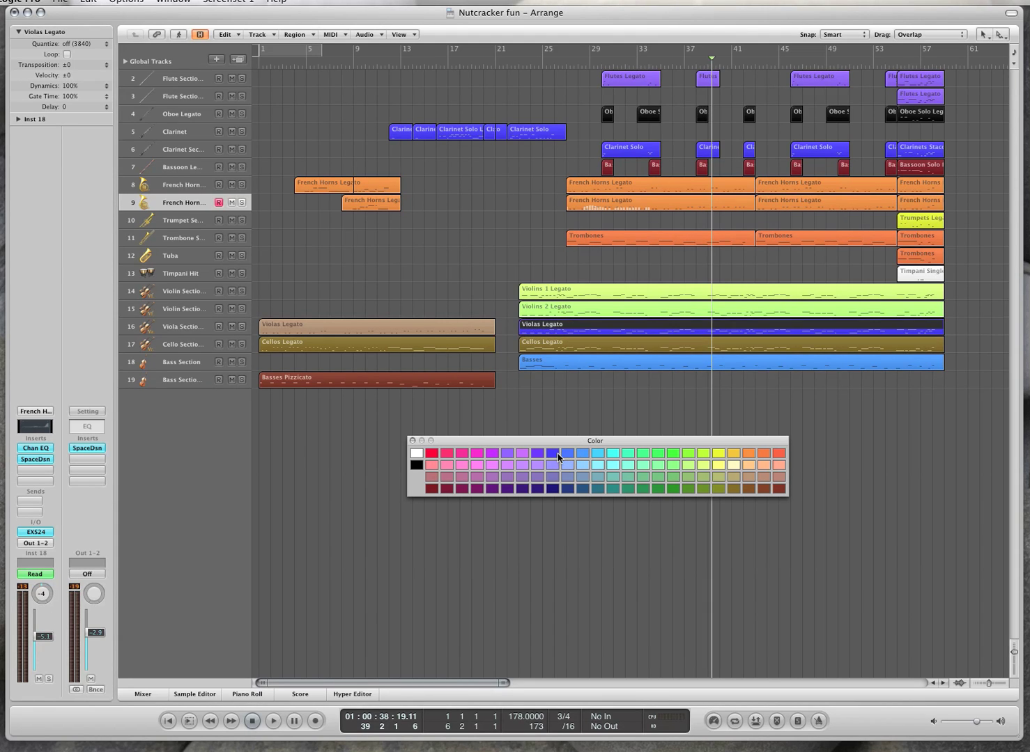
{"action": "left_click", "coordinate": [479, 286]}
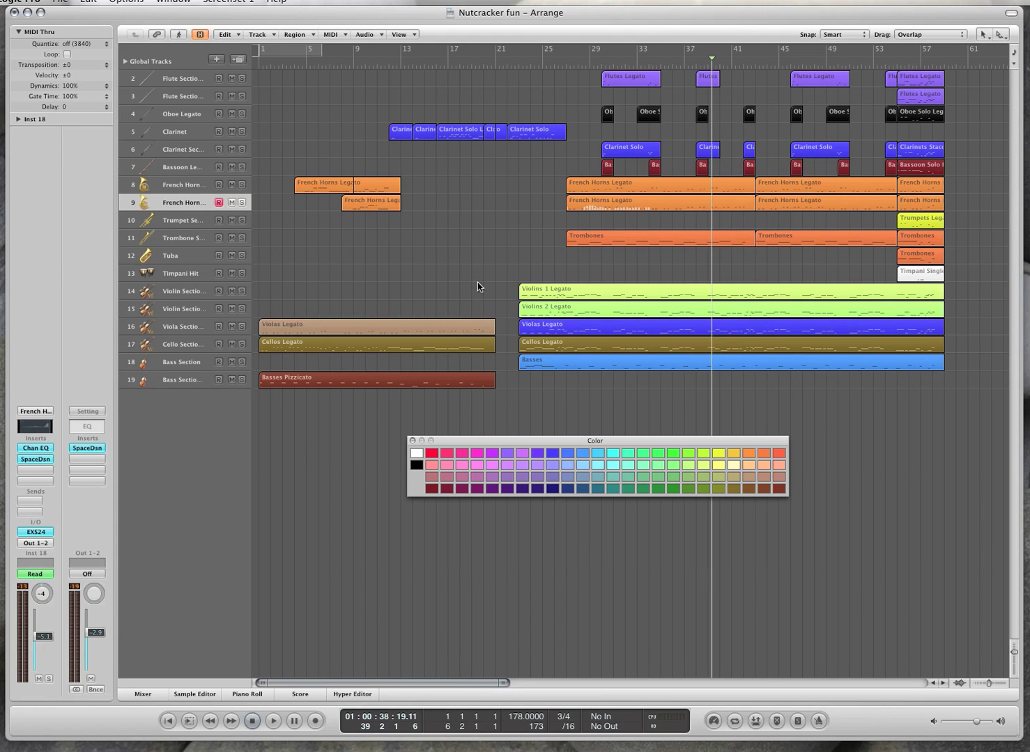
{"action": "key", "text": "g"}
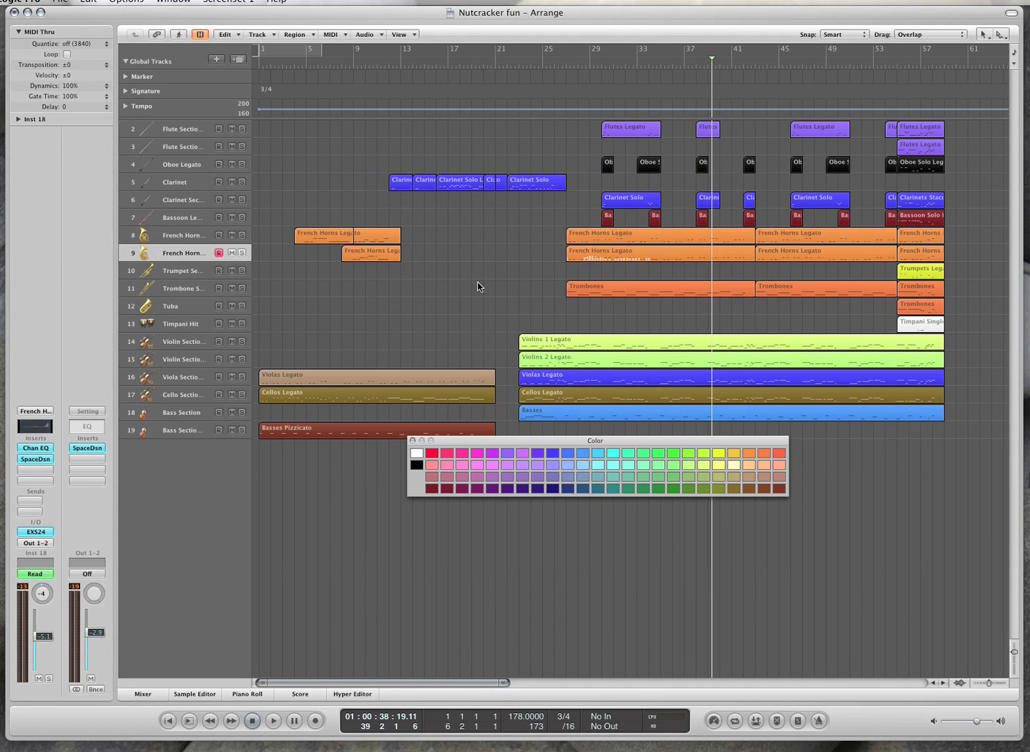
- Create a marker near bar 6 named 'hello]'
{"action": "left_click", "coordinate": [127, 76]}
{"action": "left_click", "coordinate": [325, 68]}
{"action": "left_click", "coordinate": [160, 91]}
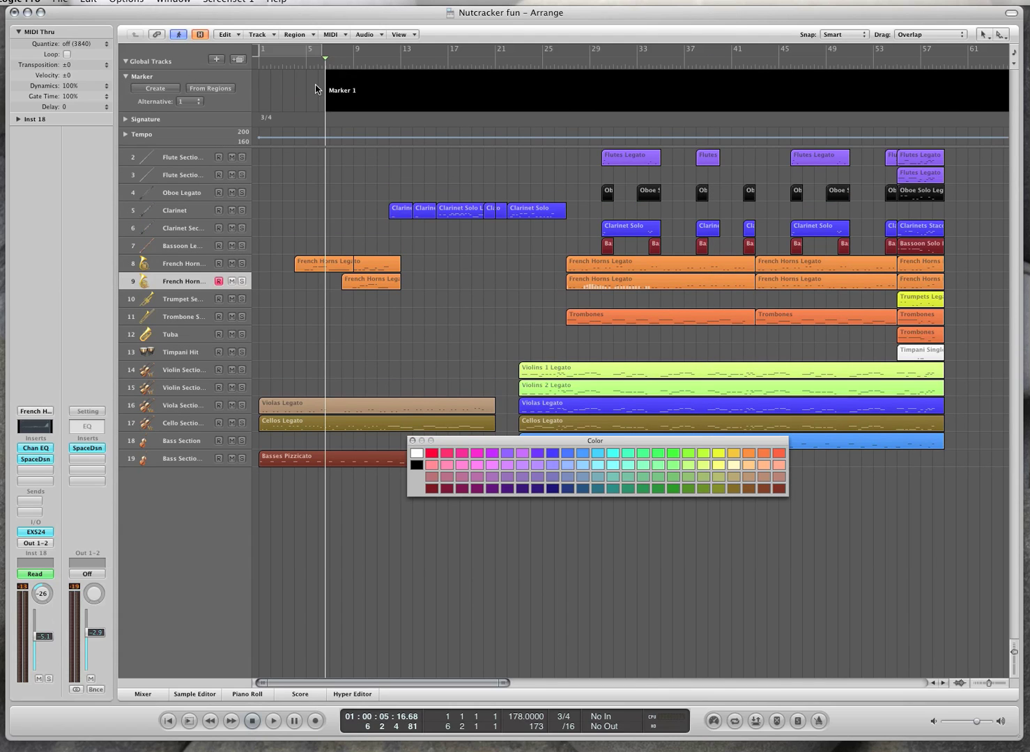
{"action": "double_click", "coordinate": [395, 88]}
{"action": "type", "text": "hello]"}
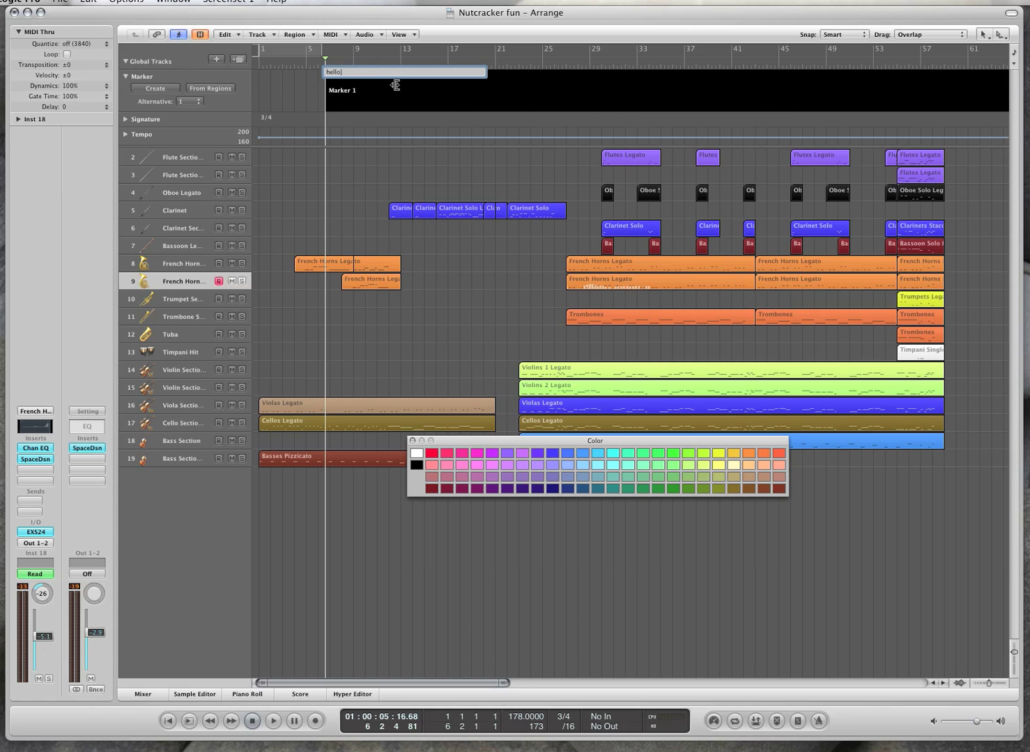
{"action": "key", "text": "Return"}
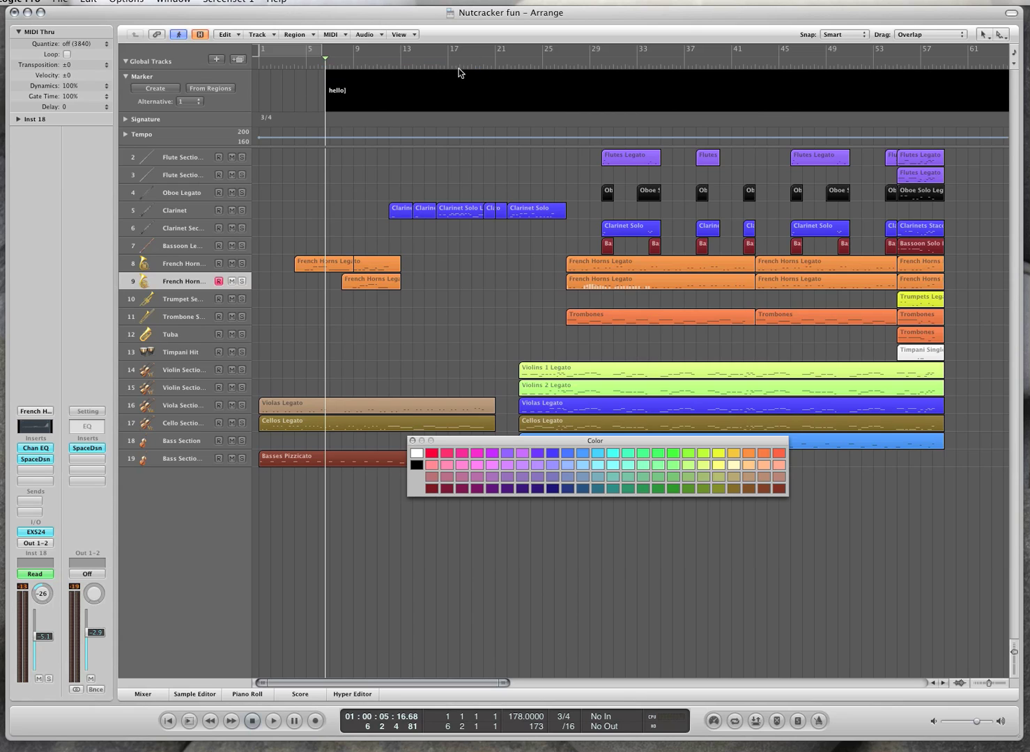
- Create a second marker at bar 17 named 'aefafsef'
{"action": "left_click", "coordinate": [459, 67]}
{"action": "left_click", "coordinate": [155, 89]}
{"action": "double_click", "coordinate": [508, 97]}
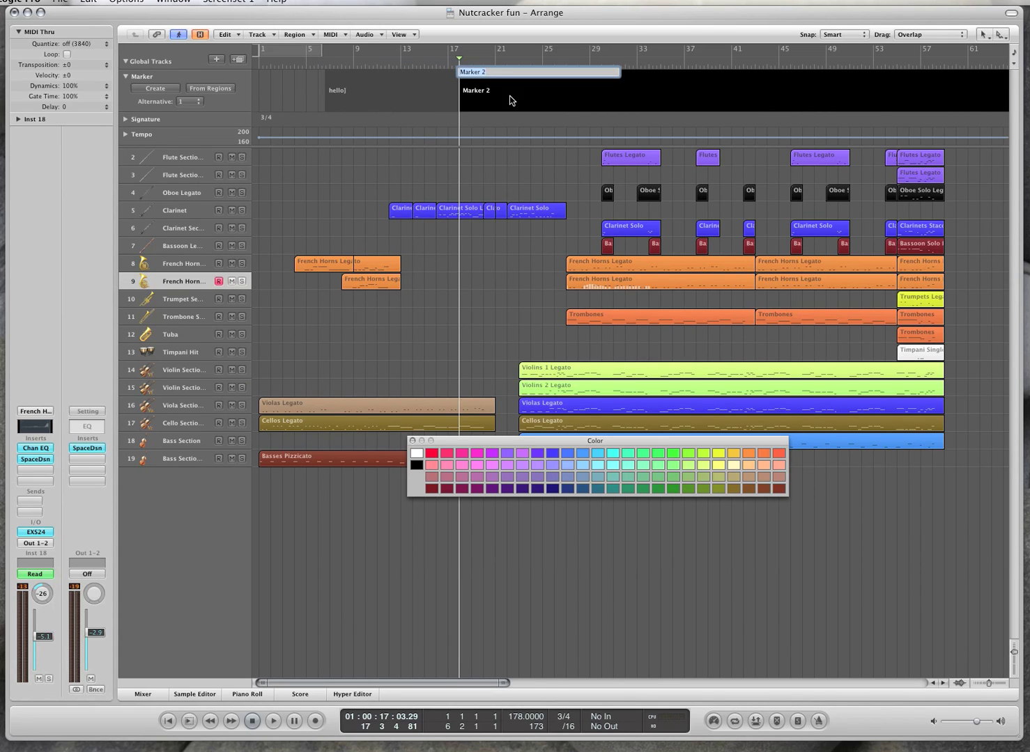
{"action": "type", "text": "aefafsef"}
{"action": "key", "text": "Return"}
- Colour the bar-17 'aefafsef' marker orange-red, then hide the global tracks
{"action": "left_click", "coordinate": [410, 96]}
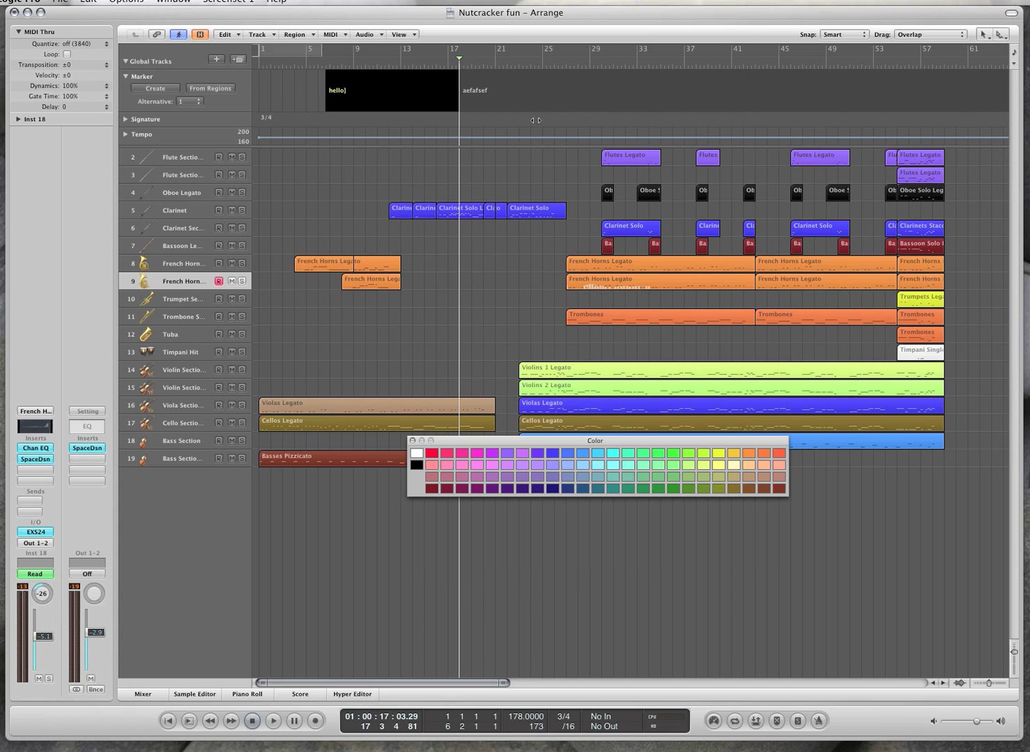
{"action": "left_click", "coordinate": [535, 97]}
{"action": "left_click", "coordinate": [772, 452]}
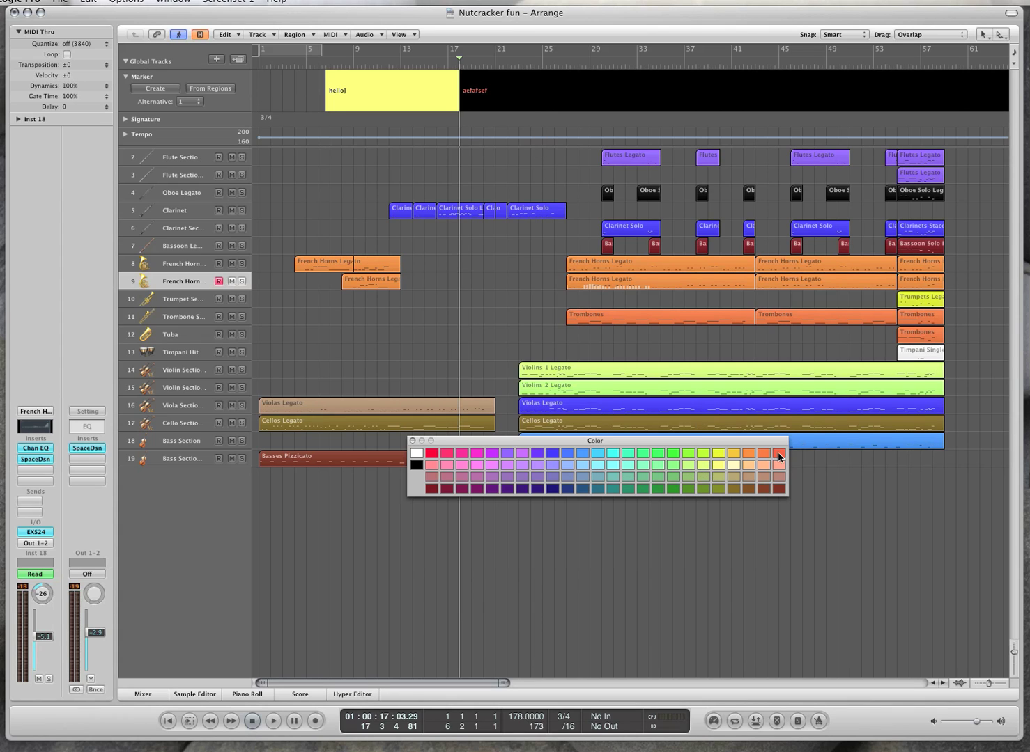
{"action": "left_click", "coordinate": [500, 178]}
{"action": "key", "text": "g"}
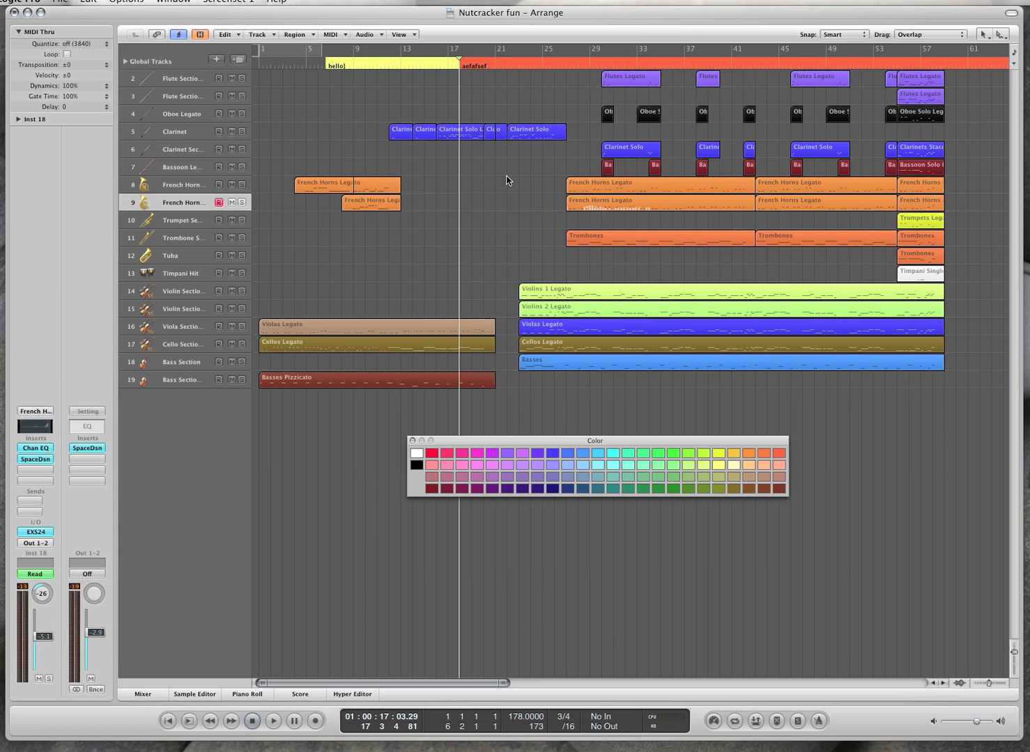
- Colour the Clarinet Solo, two Bassoon and two French Horns Legato regions light green
{"action": "left_click_drag", "start_coordinate": [521, 142], "coordinate": [669, 211]}
{"action": "left_click", "coordinate": [656, 469]}
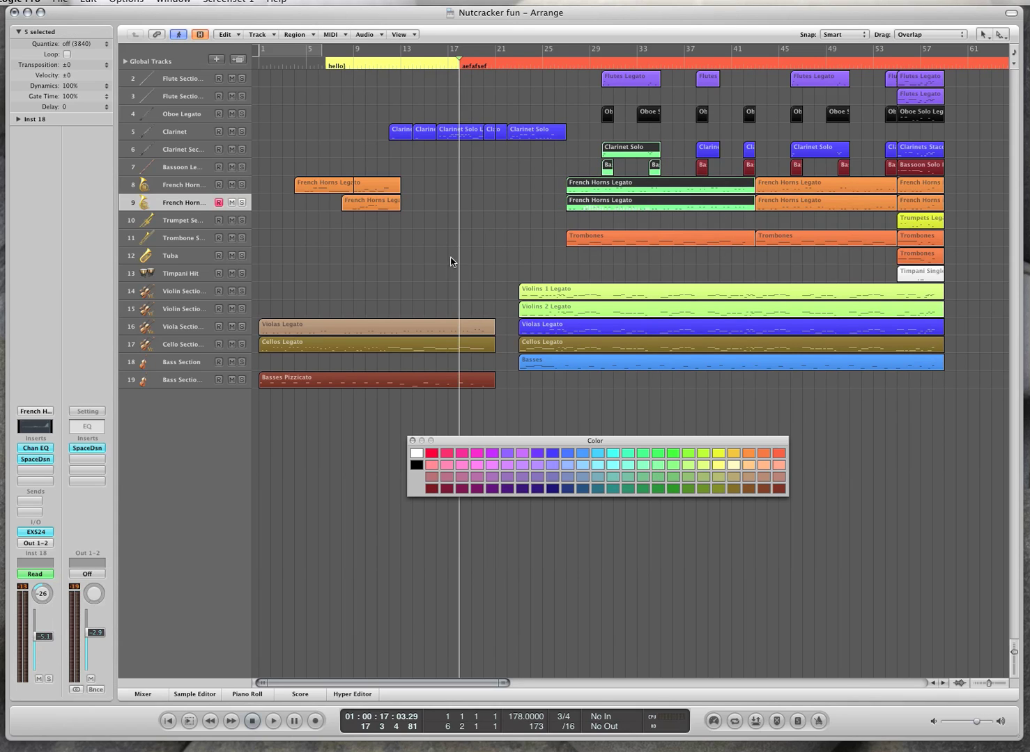
{"action": "left_click", "coordinate": [425, 236]}
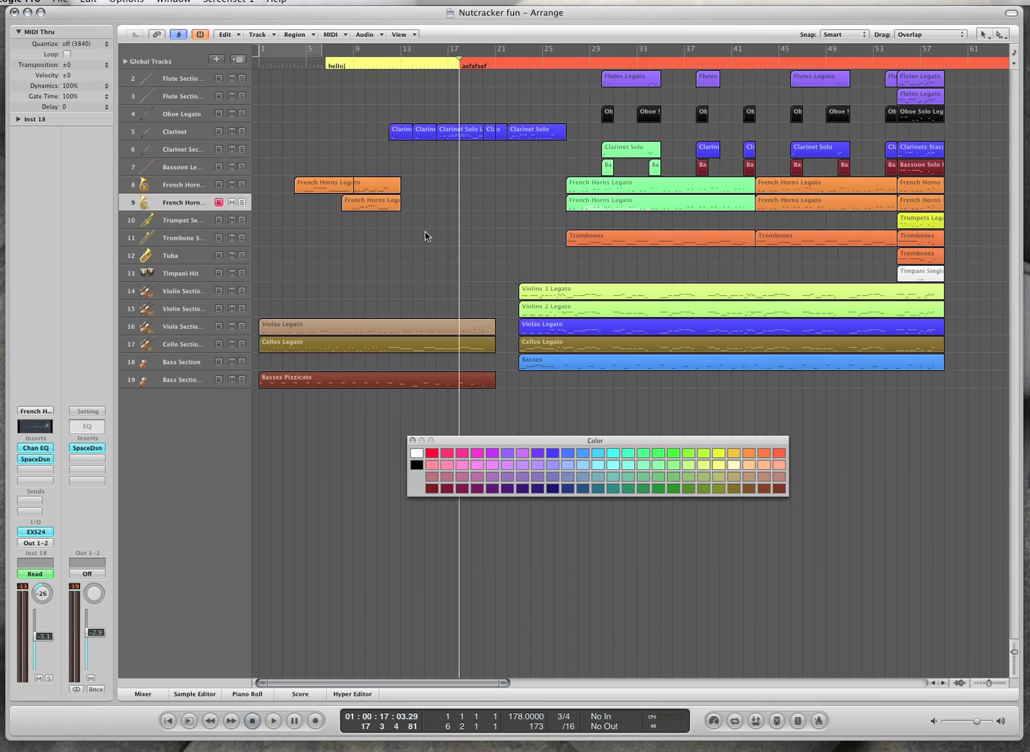